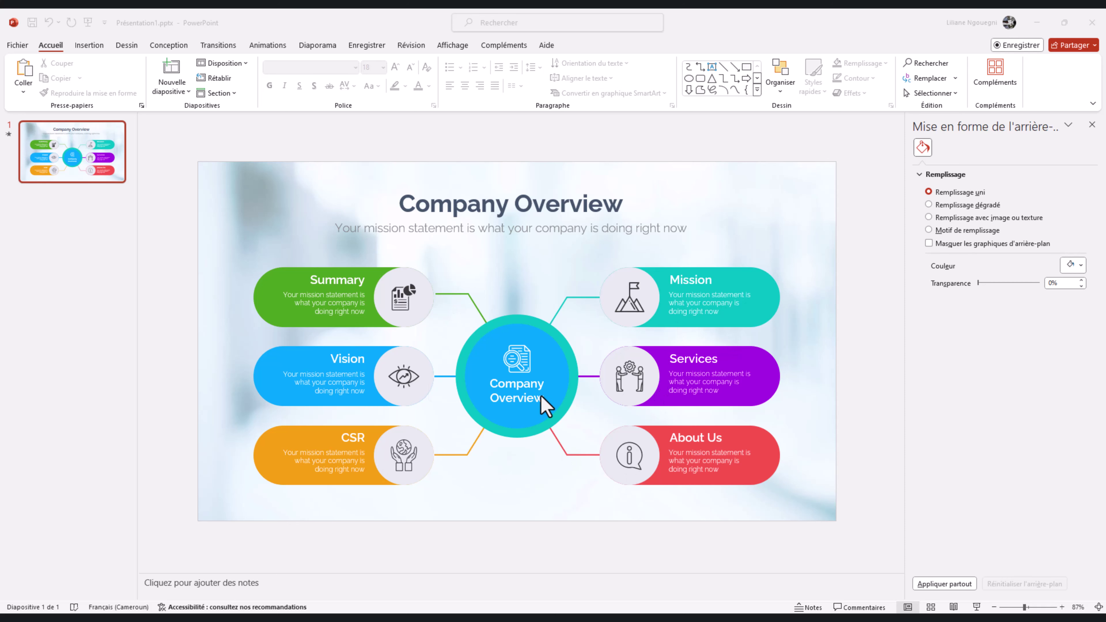
# Add slide 2 and draw a 6,53 × 6,53 cm circle on it.
pyautogui.click(174, 72)
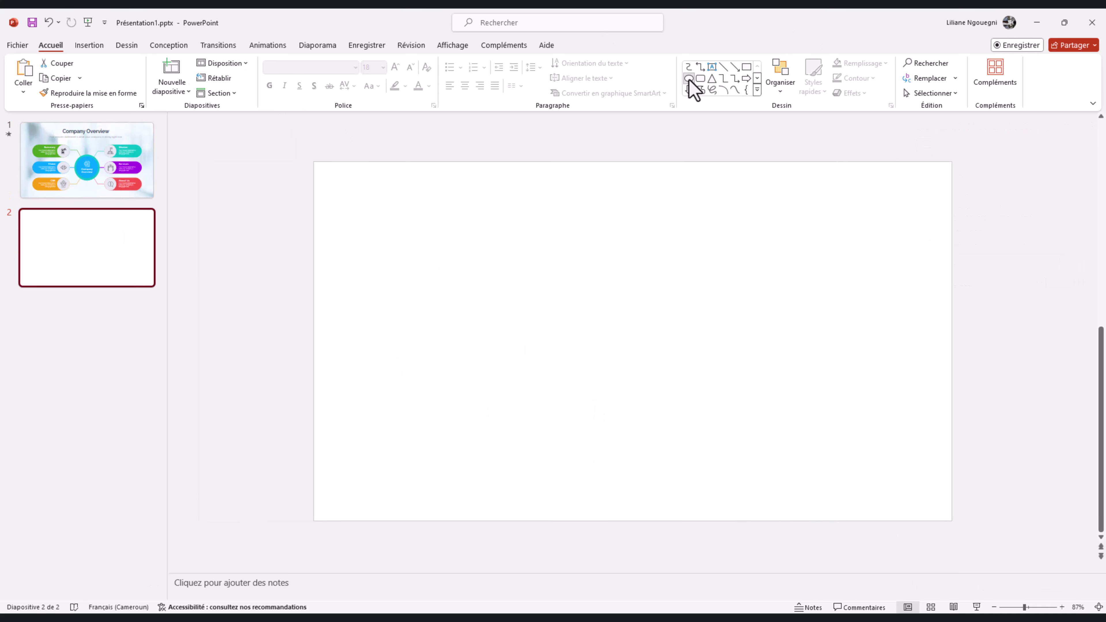
pyautogui.click(688, 79)
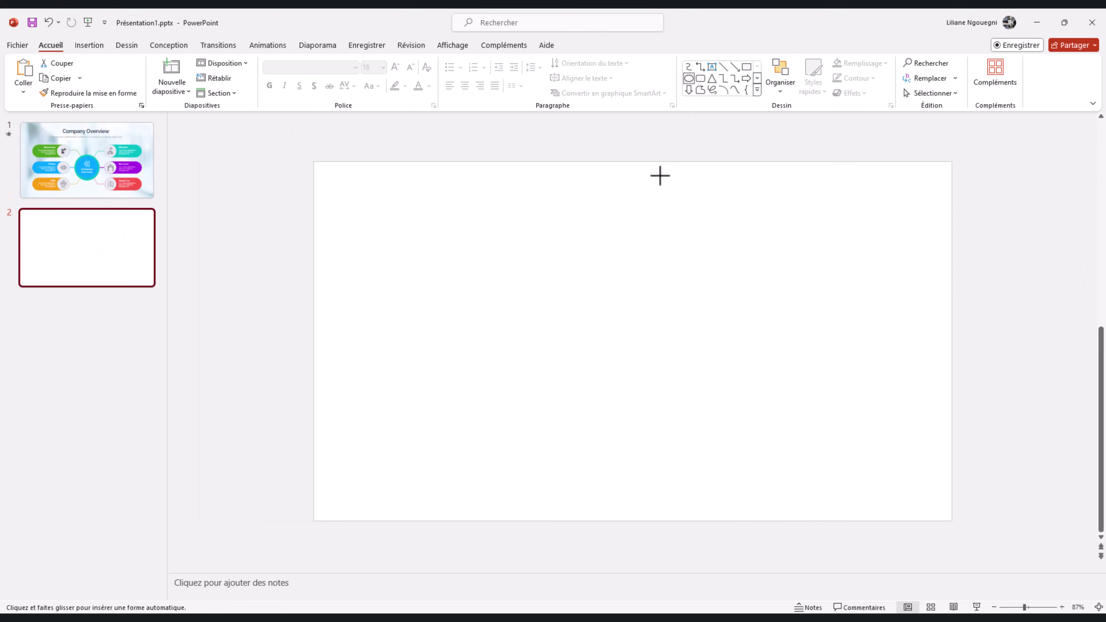
pyautogui.moveTo(548, 251); pyautogui.dragTo(643, 347)
pyautogui.click(1000, 67)
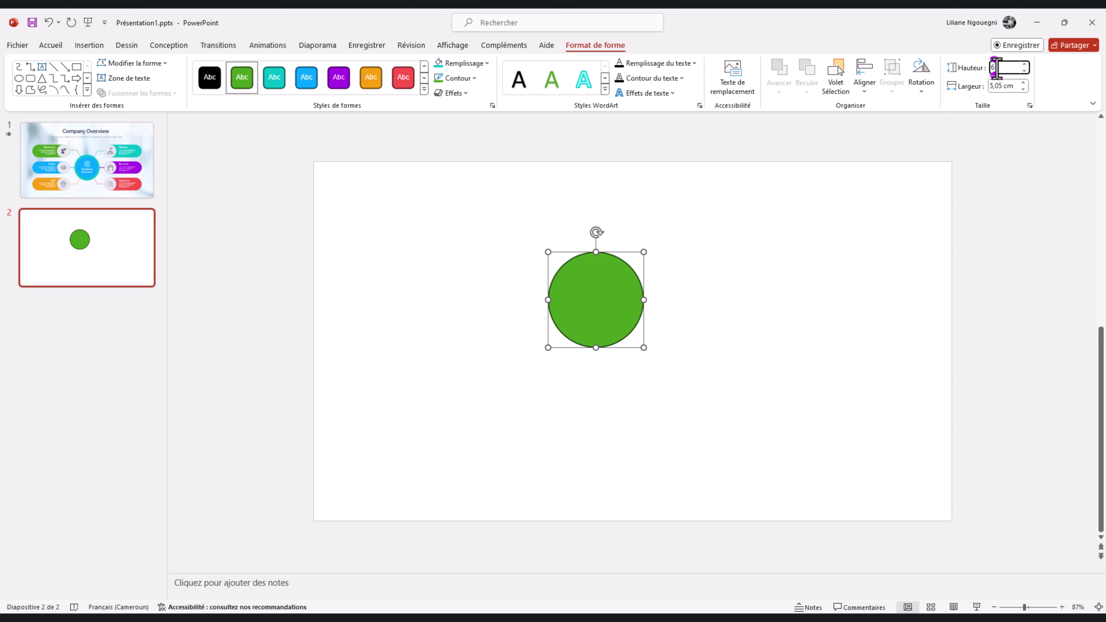
pyautogui.write('6,53')
pyautogui.press('Tab')
pyautogui.write('6,53')
pyautogui.press('Return')
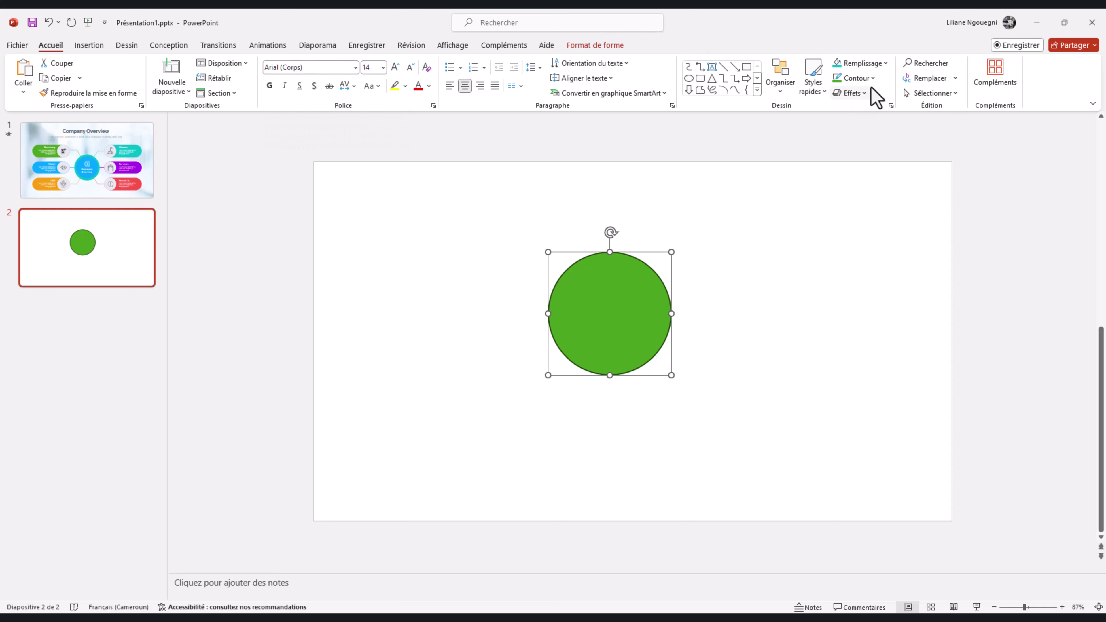
# Remove the circle's outline and fill it teal.
pyautogui.click(856, 78)
pyautogui.click(864, 231)
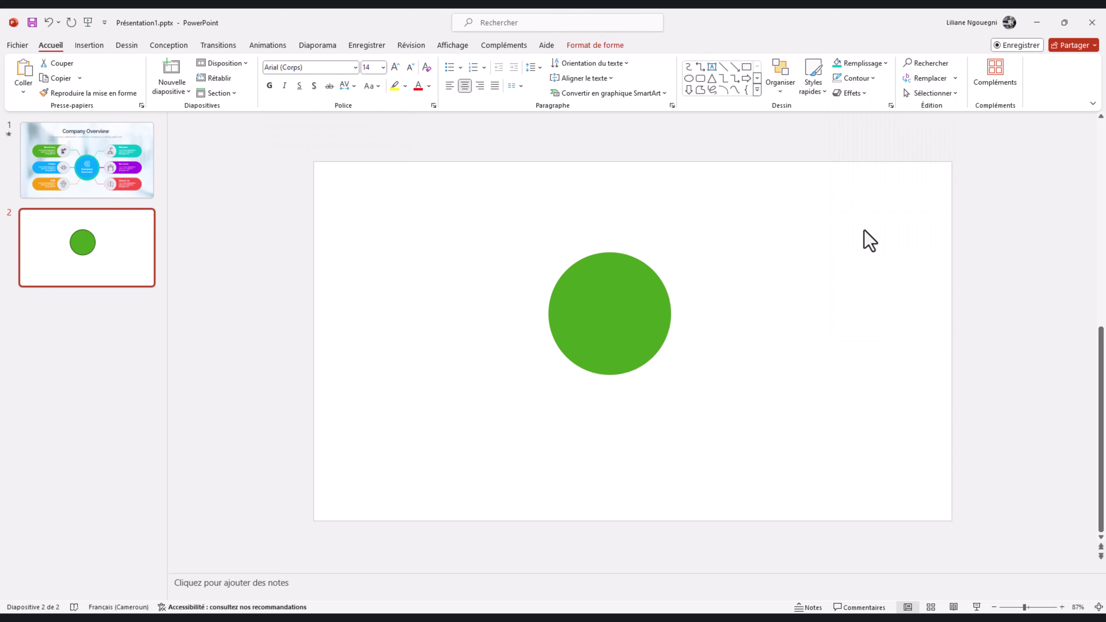
pyautogui.click(884, 64)
pyautogui.click(886, 118)
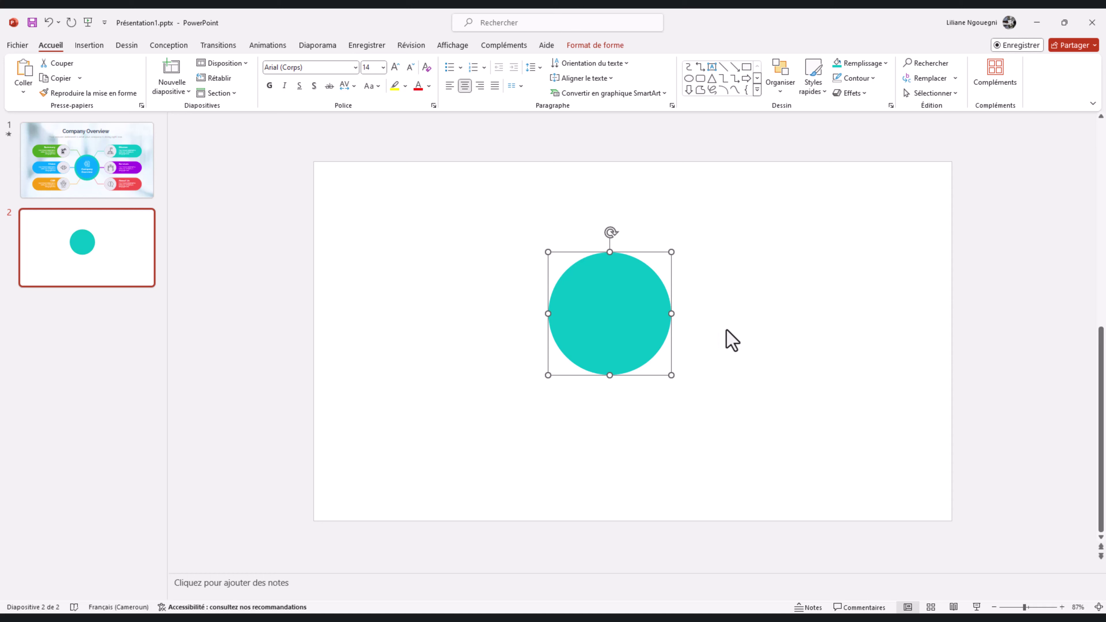
pyautogui.click(726, 339)
# Duplicate the circle to its right and resize the copy to 5,56 × 5,55 cm.
pyautogui.click(604, 333)
pyautogui.moveTo(605, 333); pyautogui.dragTo(753, 341)
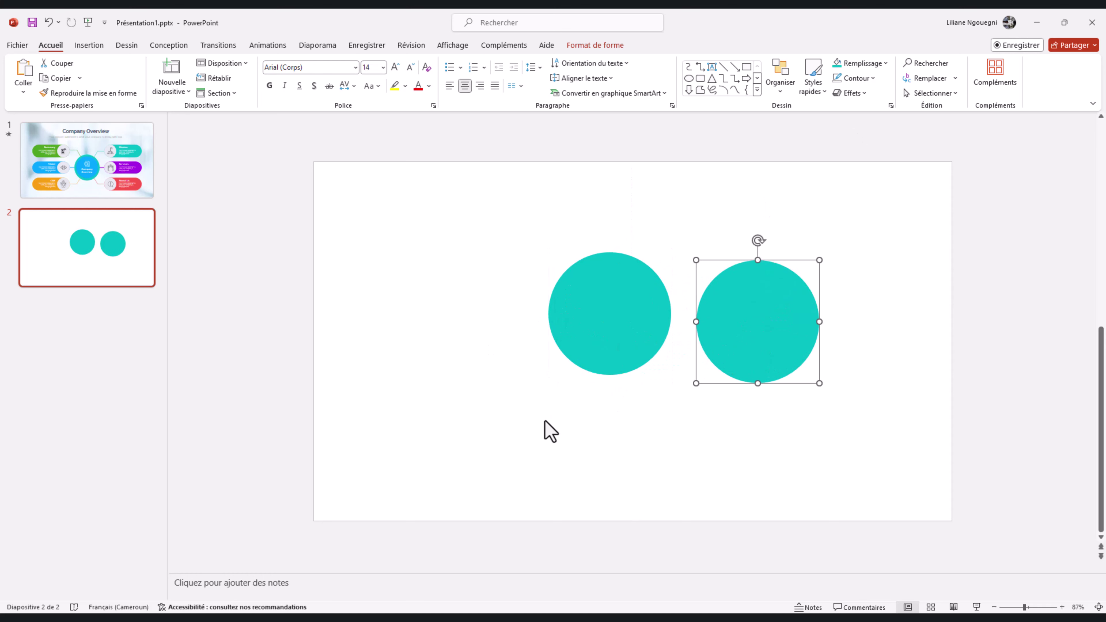
pyautogui.click(609, 45)
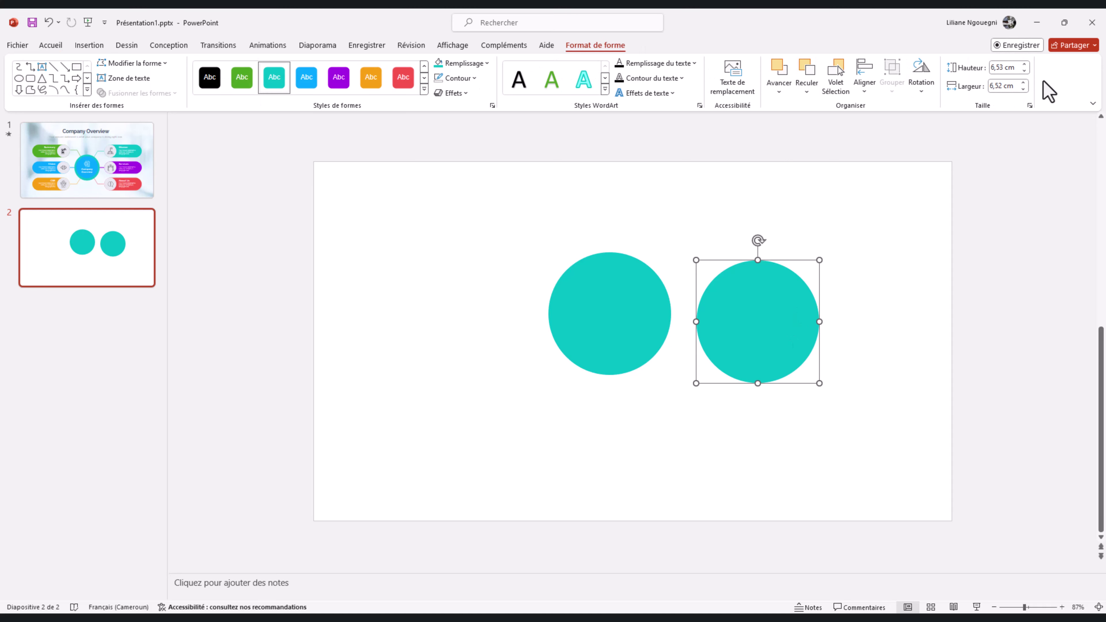
pyautogui.click(1008, 67)
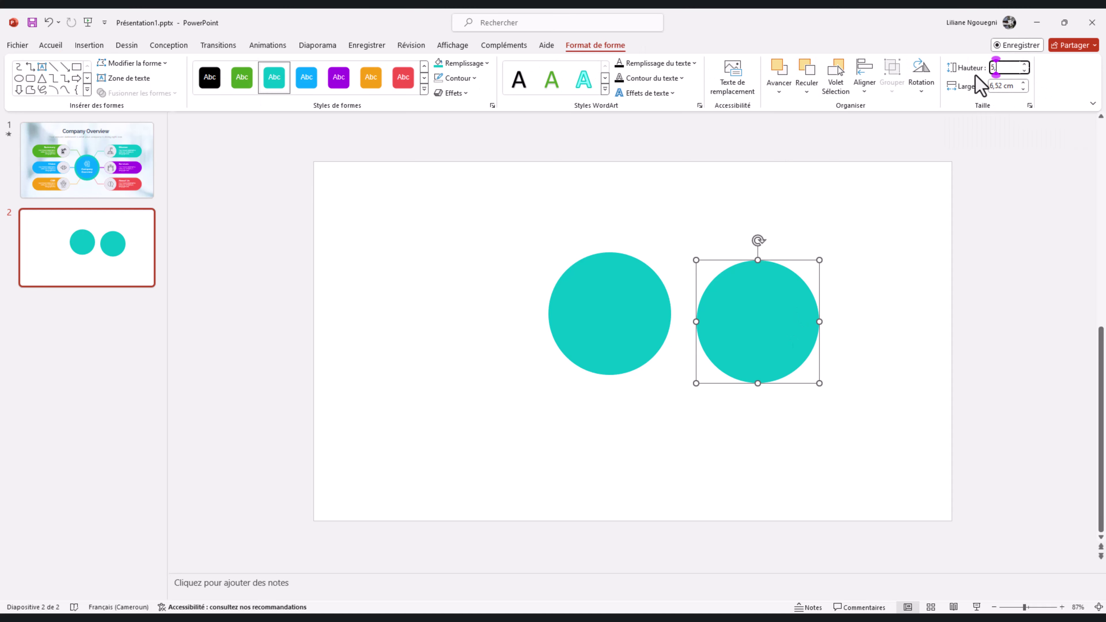
pyautogui.write('5,56')
pyautogui.click(993, 86)
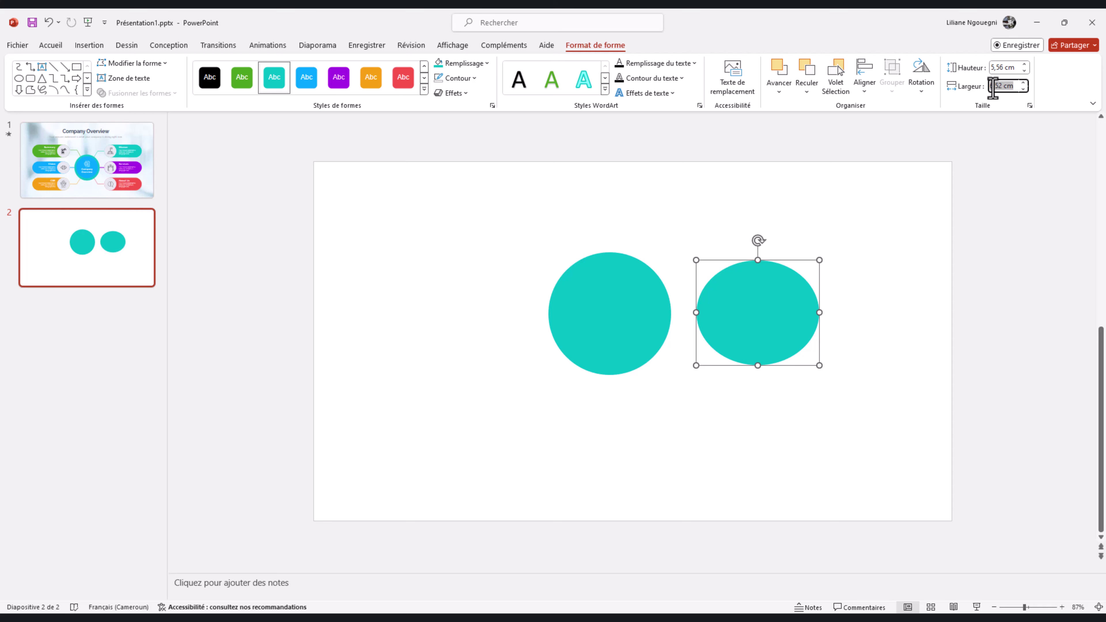
pyautogui.write('5,55')
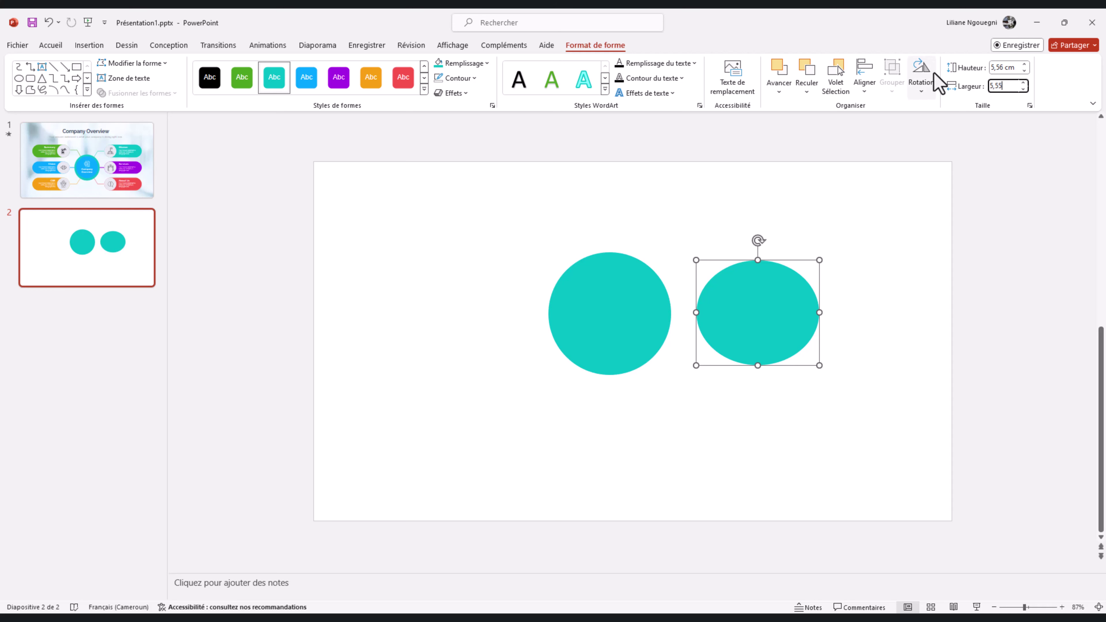
pyautogui.click(888, 218)
pyautogui.click(772, 345)
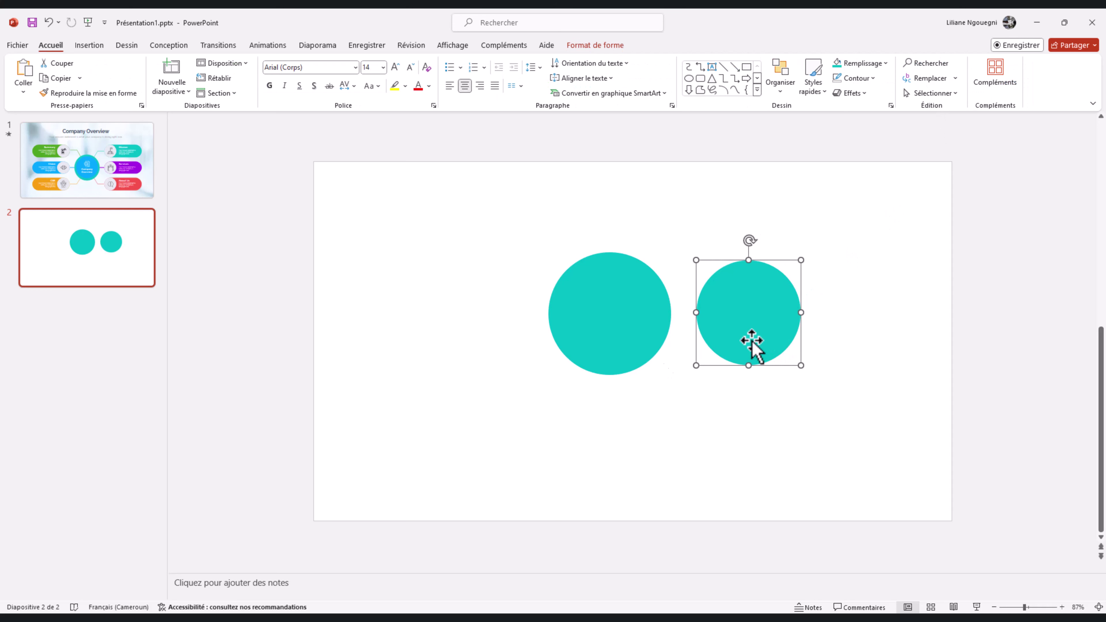
# Fill the smaller circle light blue and move it over the teal circle.
pyautogui.click(246, 519)
pyautogui.click(737, 336)
pyautogui.click(885, 63)
pyautogui.click(895, 117)
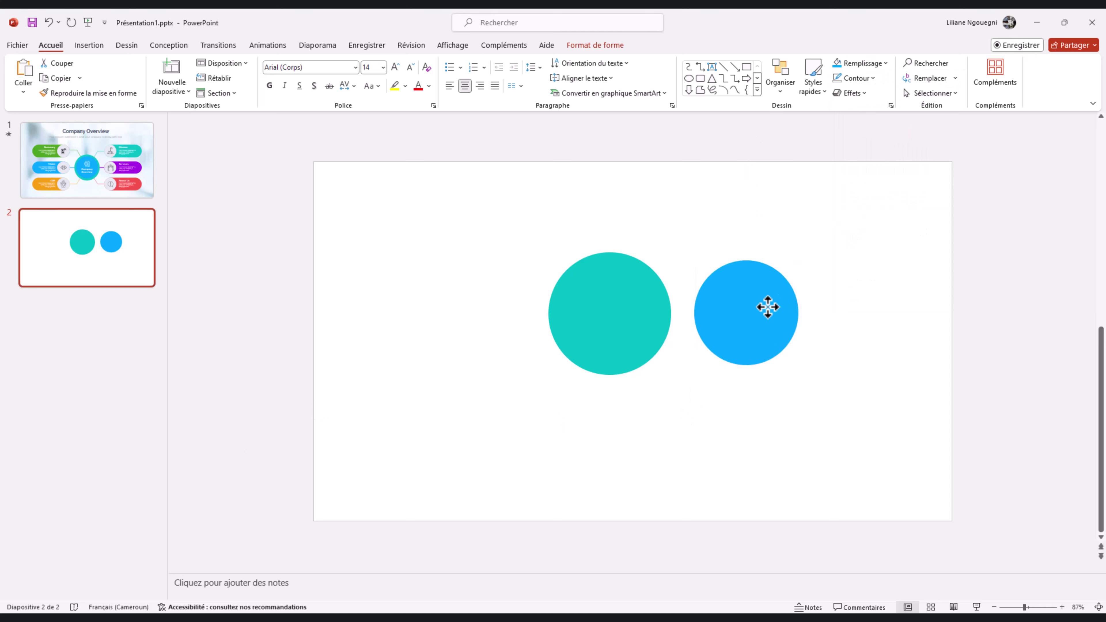
pyautogui.moveTo(765, 306); pyautogui.dragTo(635, 317)
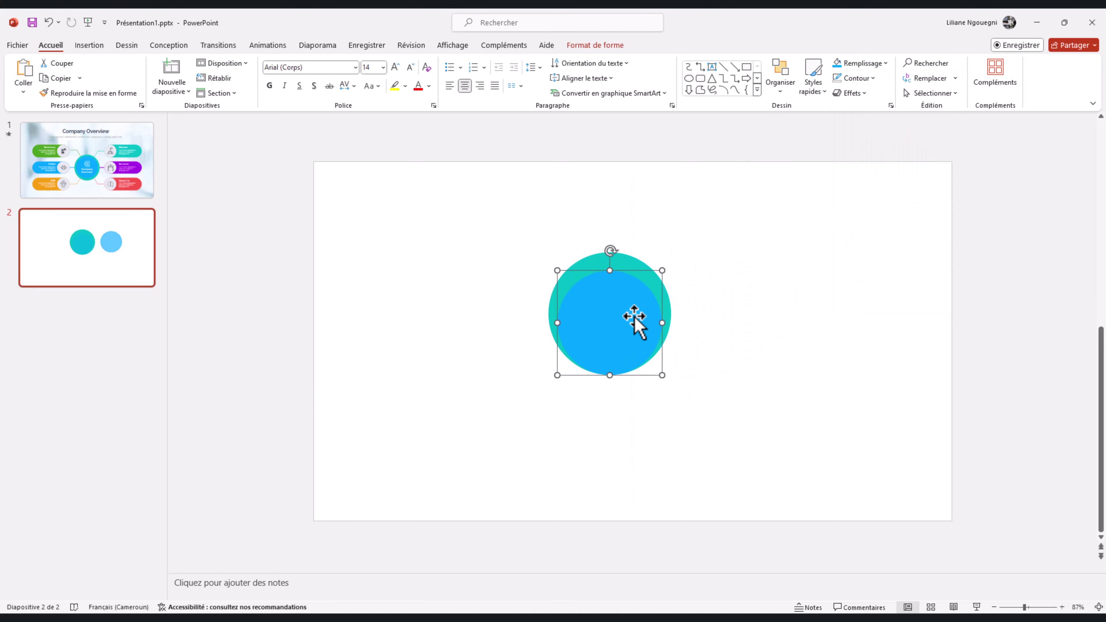
pyautogui.keyDown('shift'); pyautogui.click(637, 262); pyautogui.keyUp('shift')
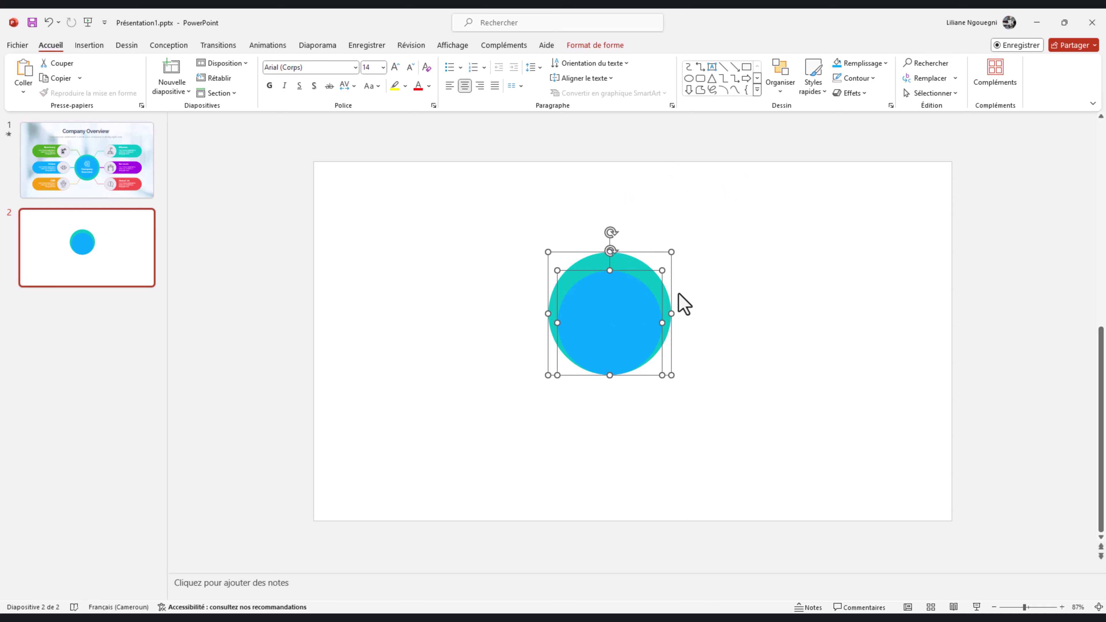
# Centre the blue circle on the teal one and group the two circles.
pyautogui.click(610, 44)
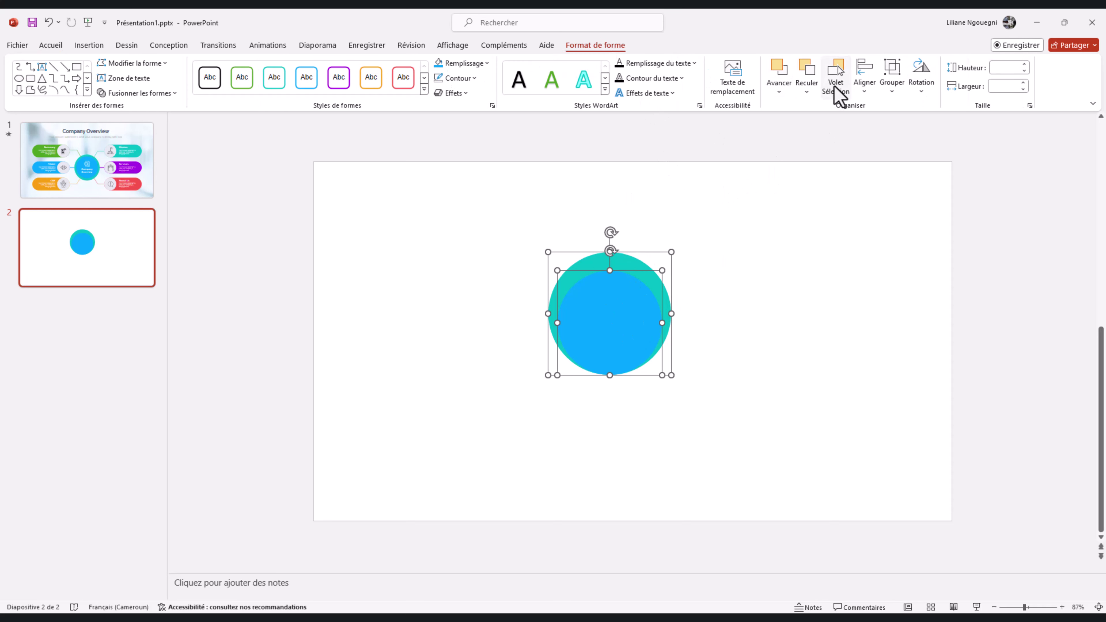
pyautogui.click(865, 94)
pyautogui.click(882, 125)
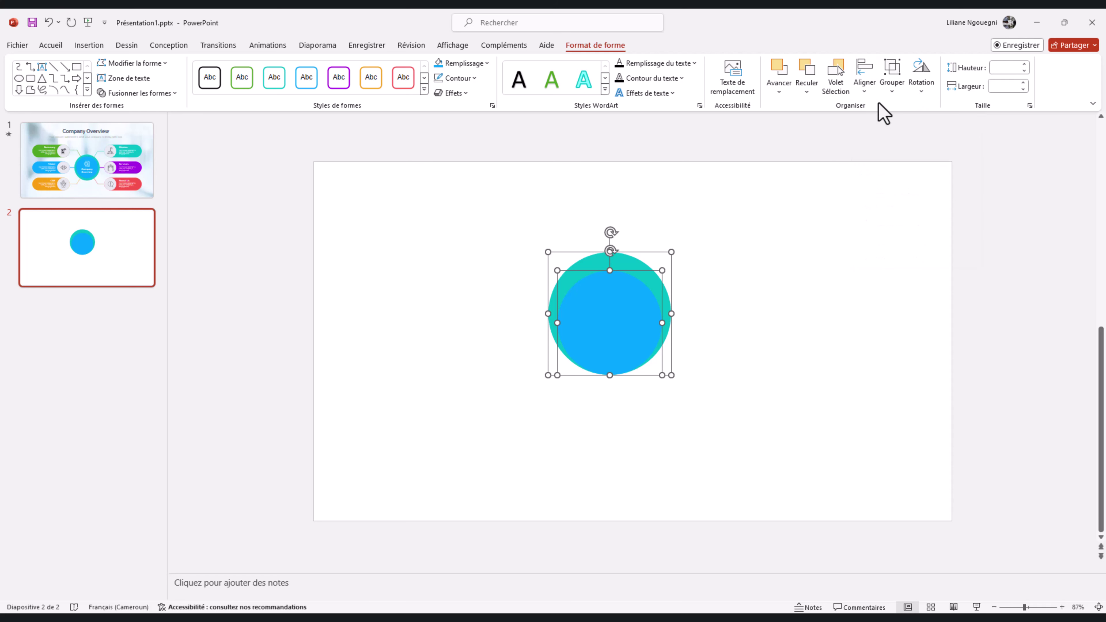
pyautogui.click(865, 90)
pyautogui.click(894, 178)
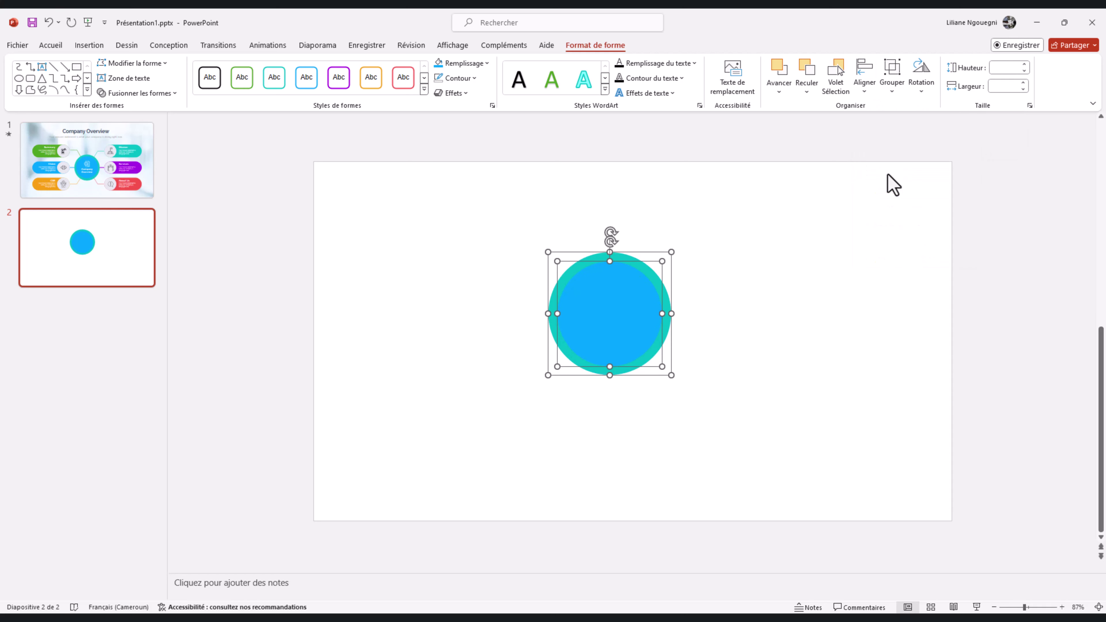
pyautogui.click(890, 89)
pyautogui.click(909, 108)
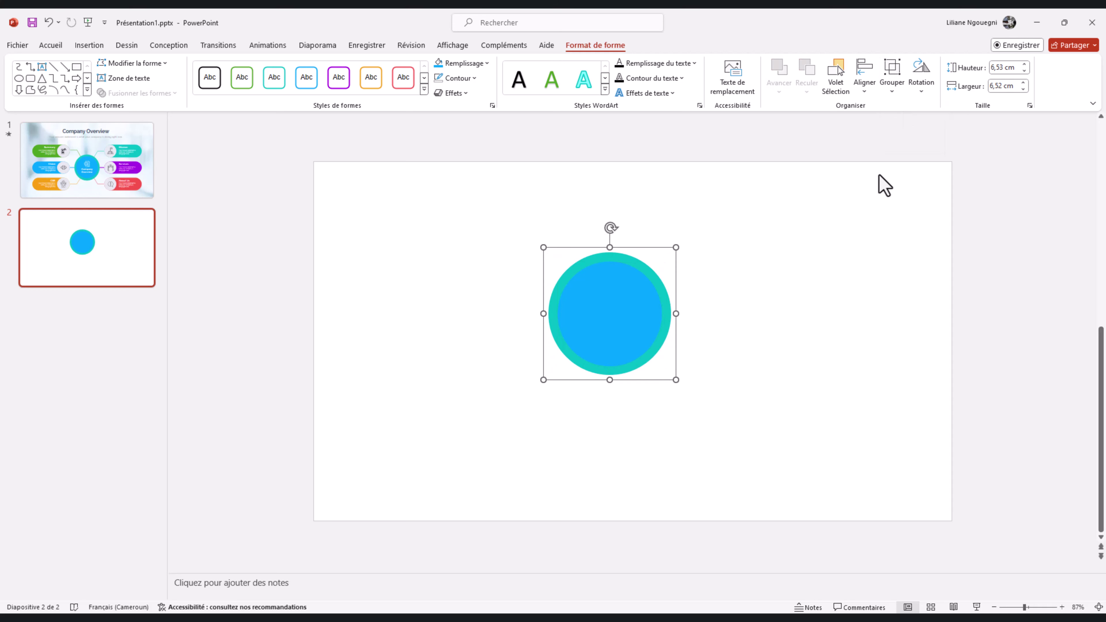
# Centre the circle group horizontally and vertically on the slide.
pyautogui.click(867, 93)
pyautogui.click(884, 127)
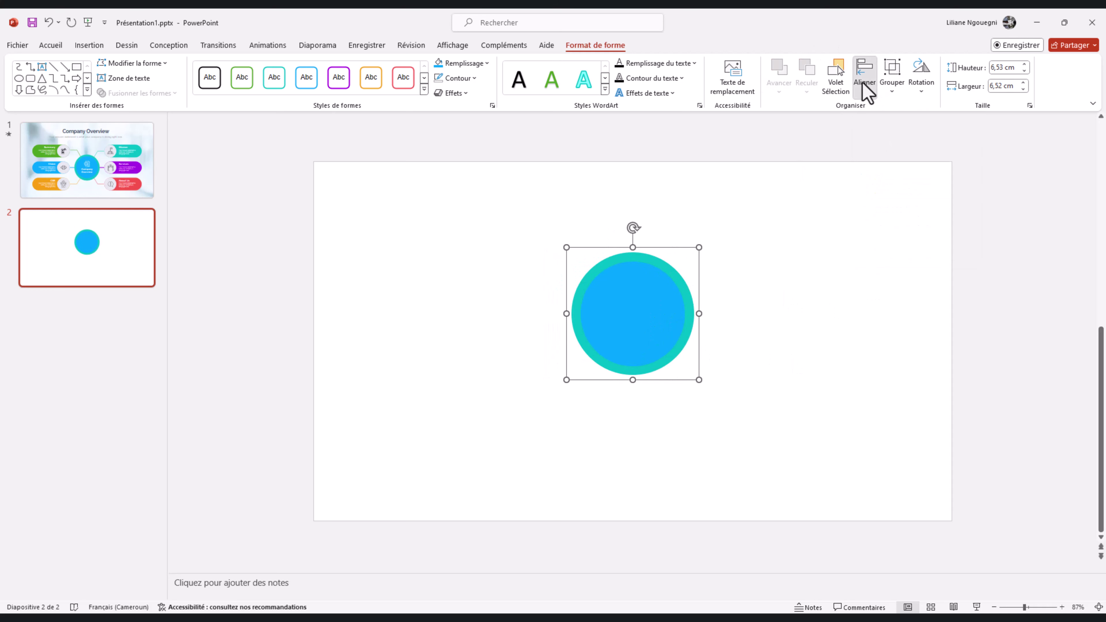
pyautogui.click(864, 90)
pyautogui.click(911, 176)
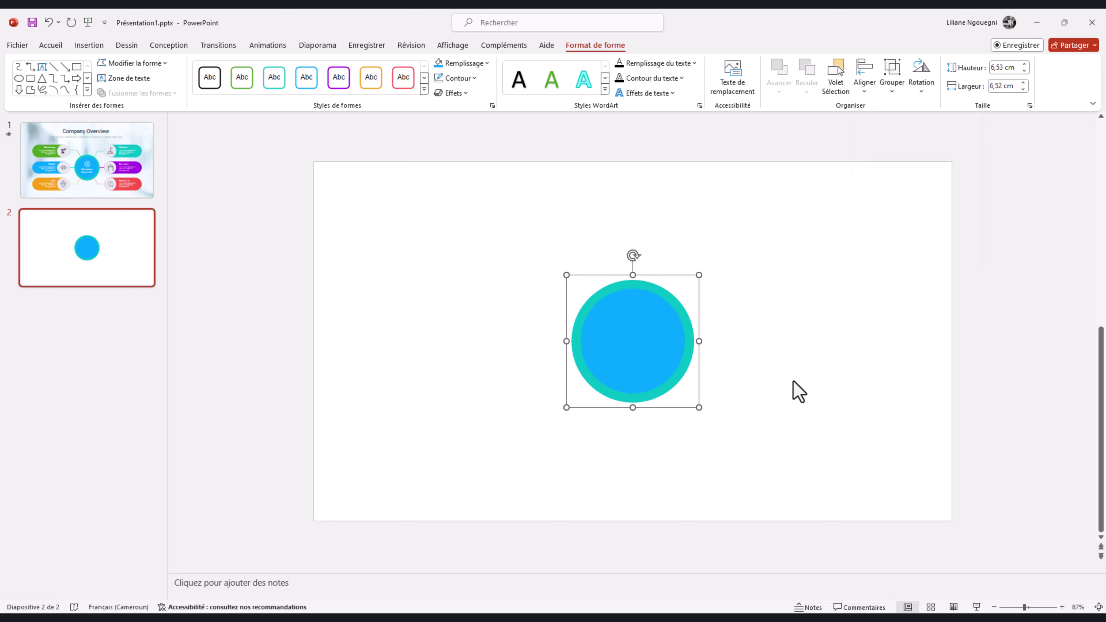
pyautogui.click(779, 383)
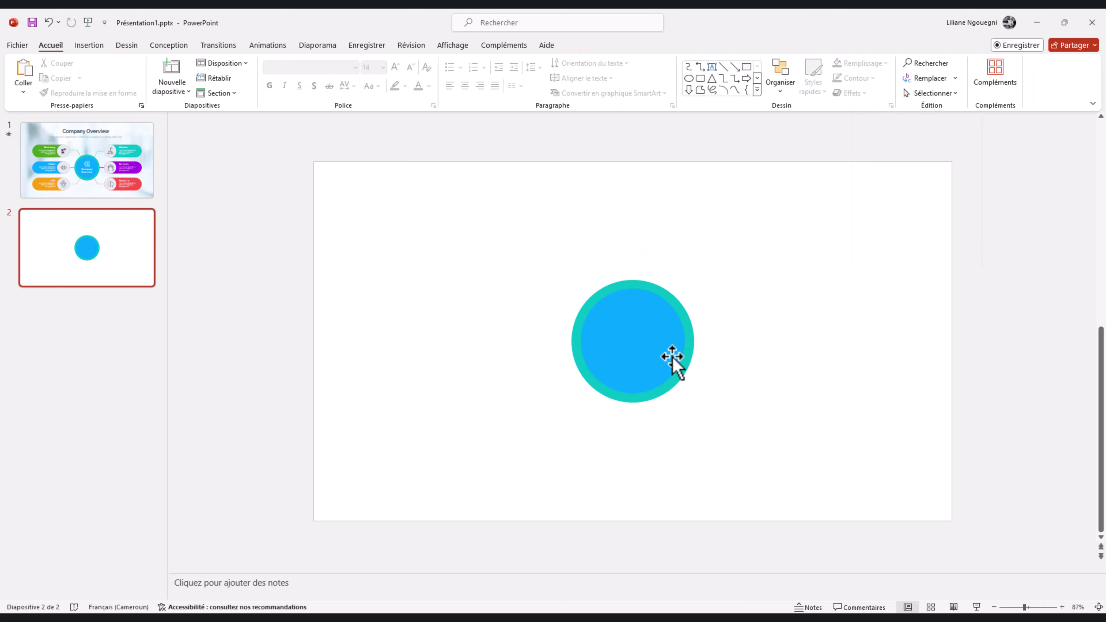
# Insert the Document icon from the icon library onto slide 2.
pyautogui.click(94, 45)
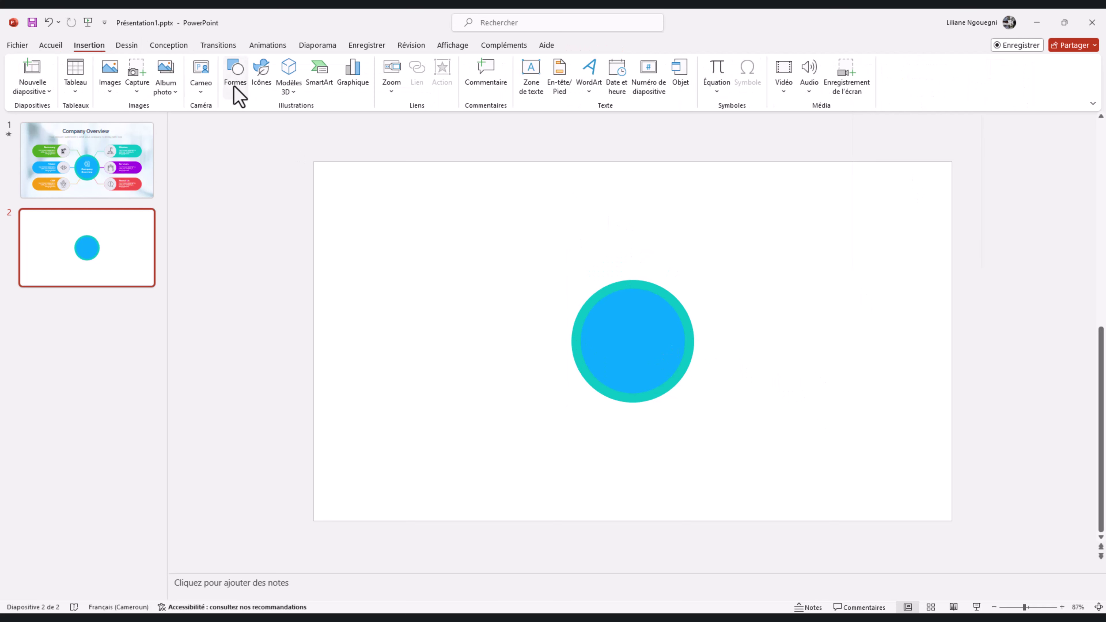
pyautogui.click(266, 81)
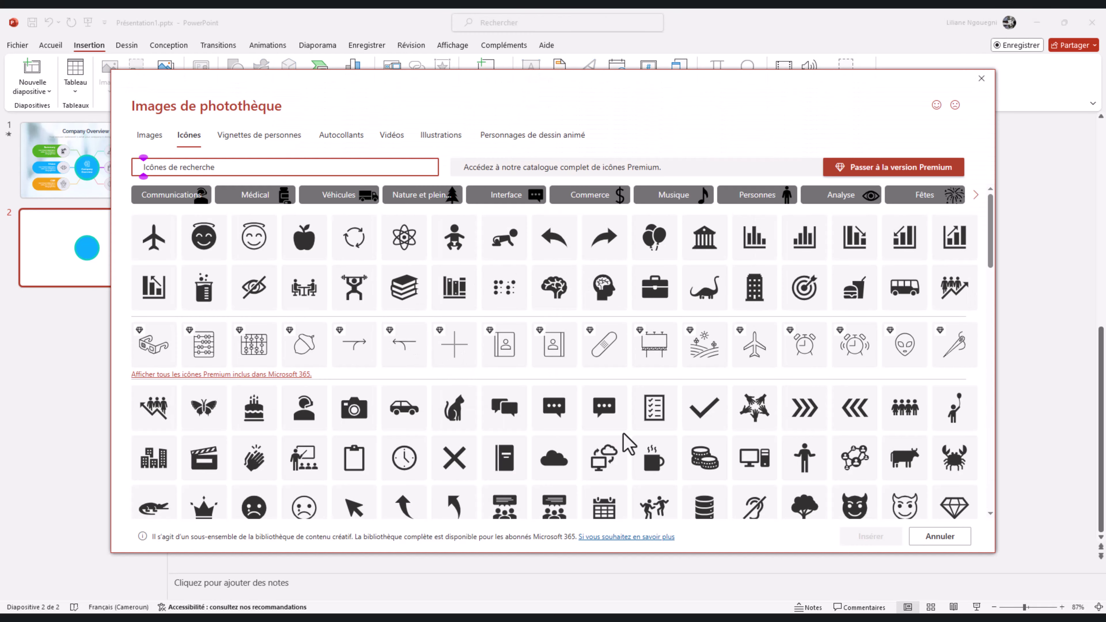
pyautogui.scroll(-2, 628, 444)
pyautogui.scroll(-2, 610, 440)
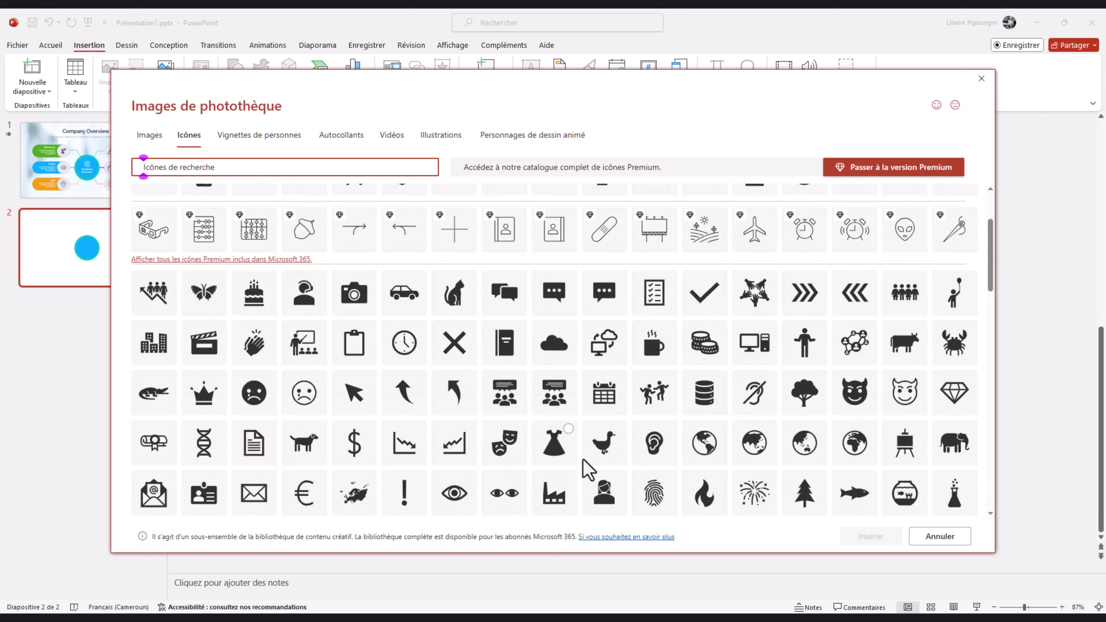
pyautogui.click(254, 445)
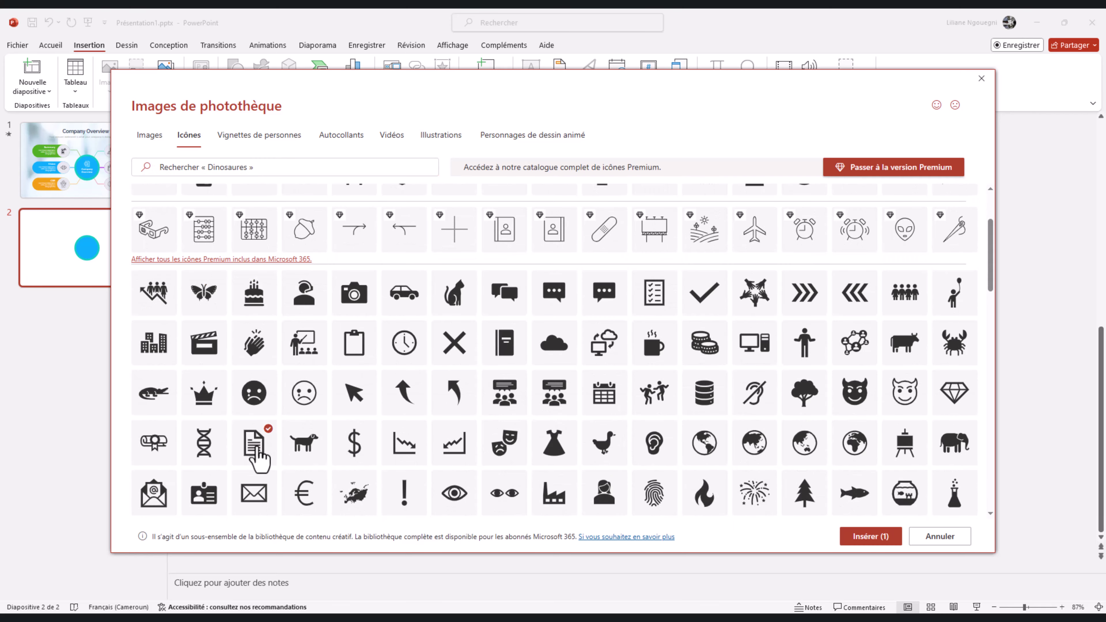
pyautogui.click(872, 538)
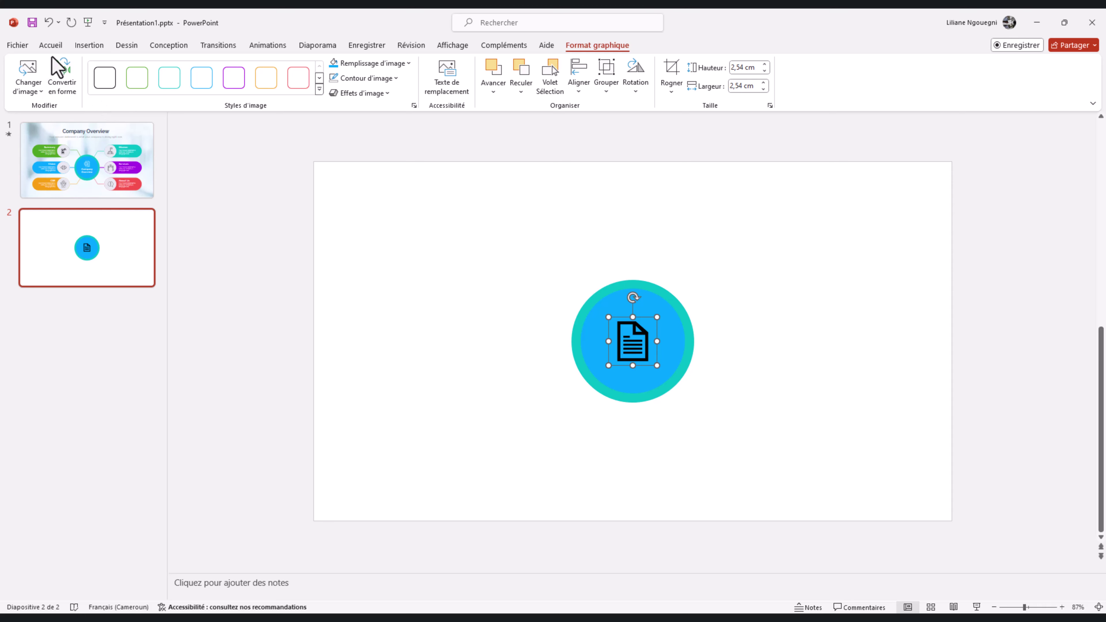
# Make the document icon white and shrink it slightly.
pyautogui.click(402, 63)
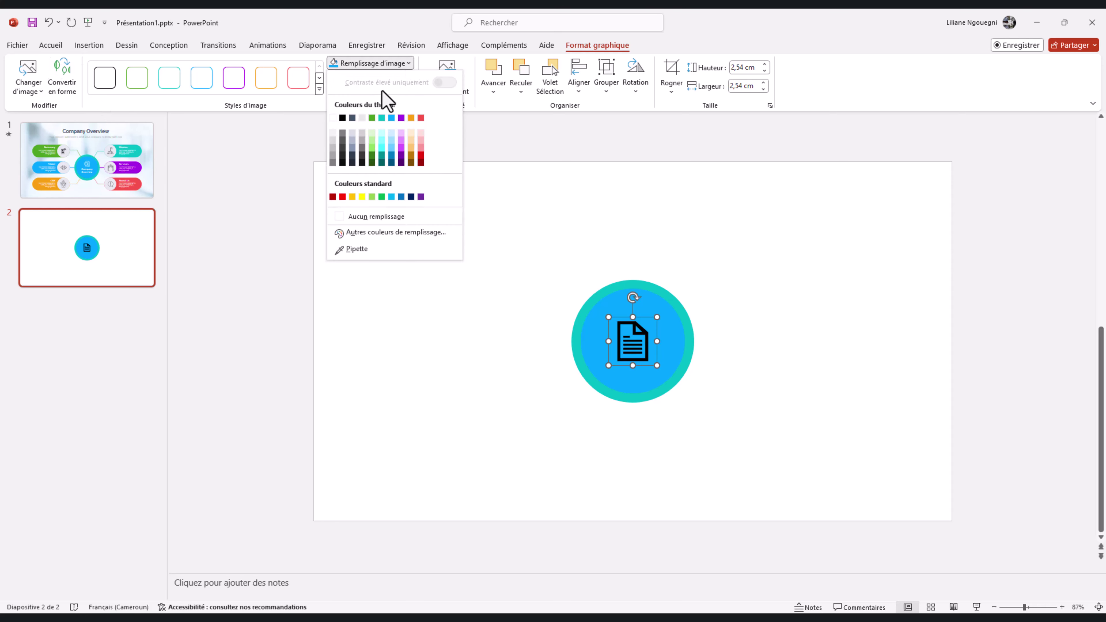
pyautogui.click(339, 120)
pyautogui.click(638, 346)
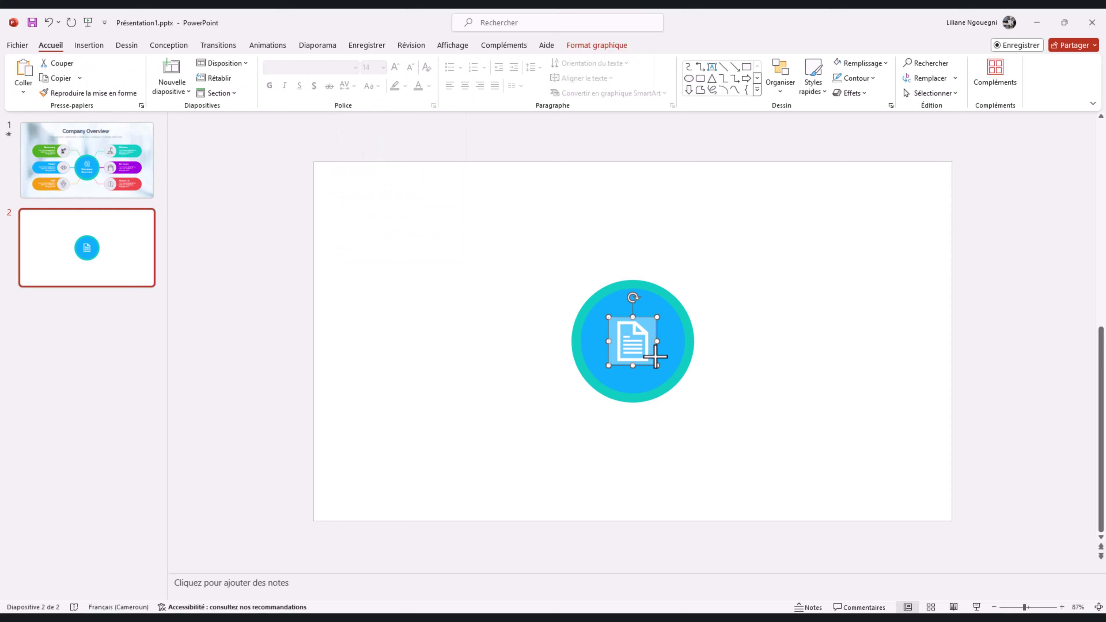
pyautogui.moveTo(657, 365); pyautogui.dragTo(646, 355)
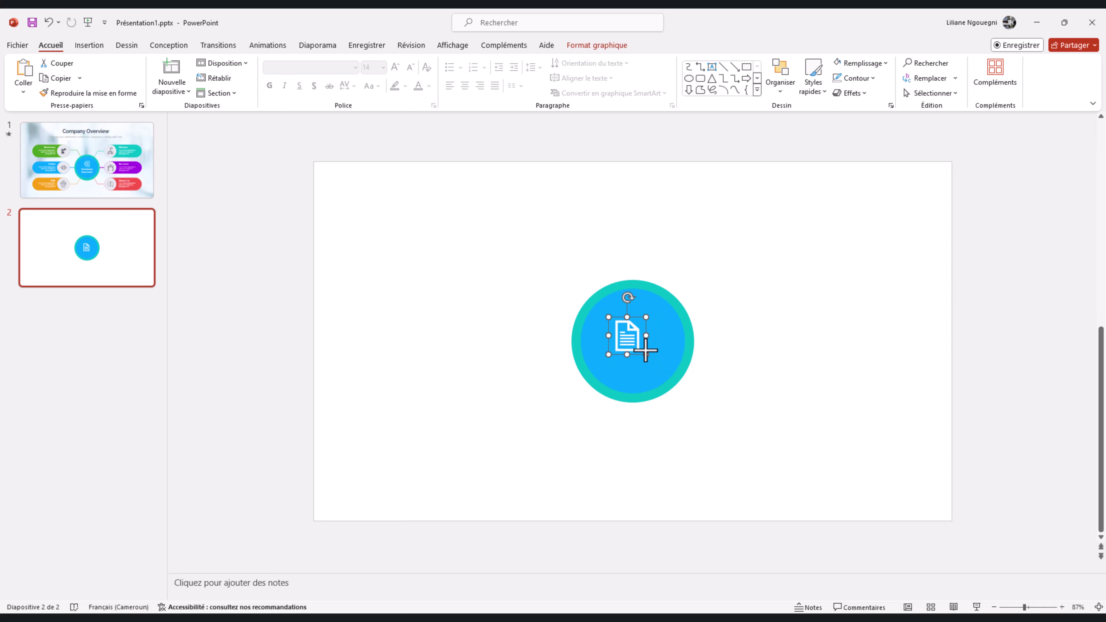
# Move the document icon up near the top of the blue circle.
pyautogui.click(631, 337)
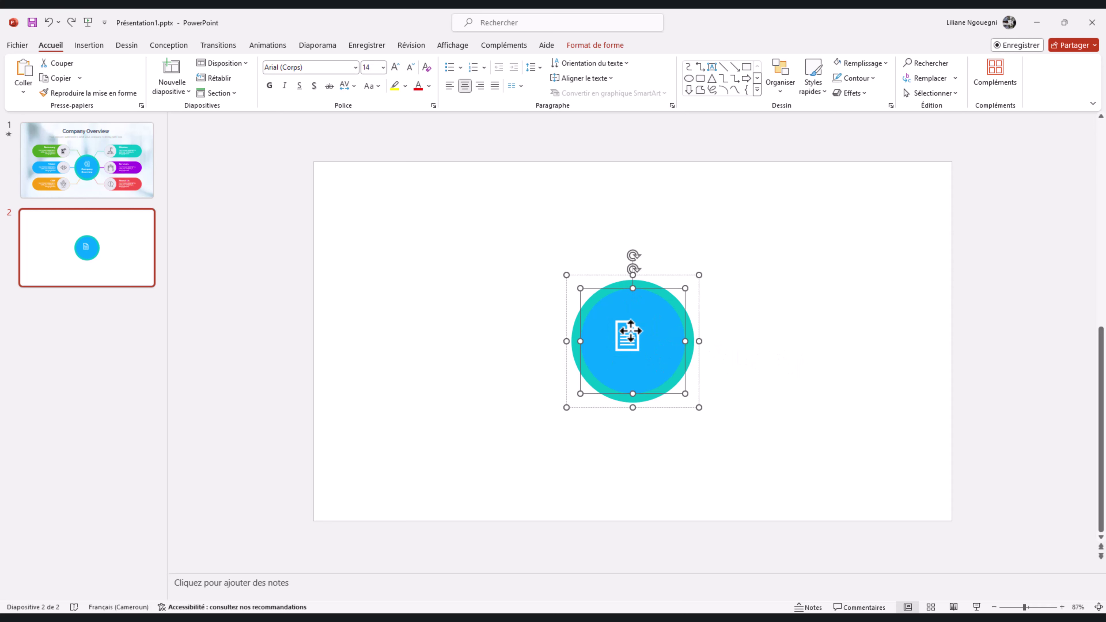
pyautogui.click(632, 335)
pyautogui.moveTo(631, 332); pyautogui.dragTo(638, 306)
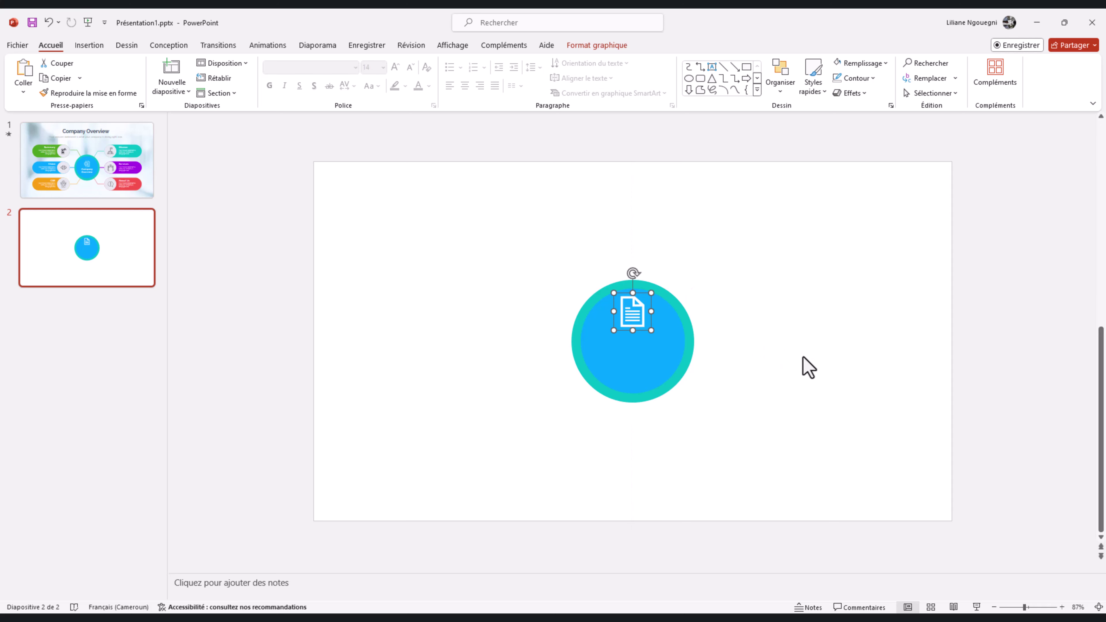
pyautogui.click(659, 350)
pyautogui.click(504, 420)
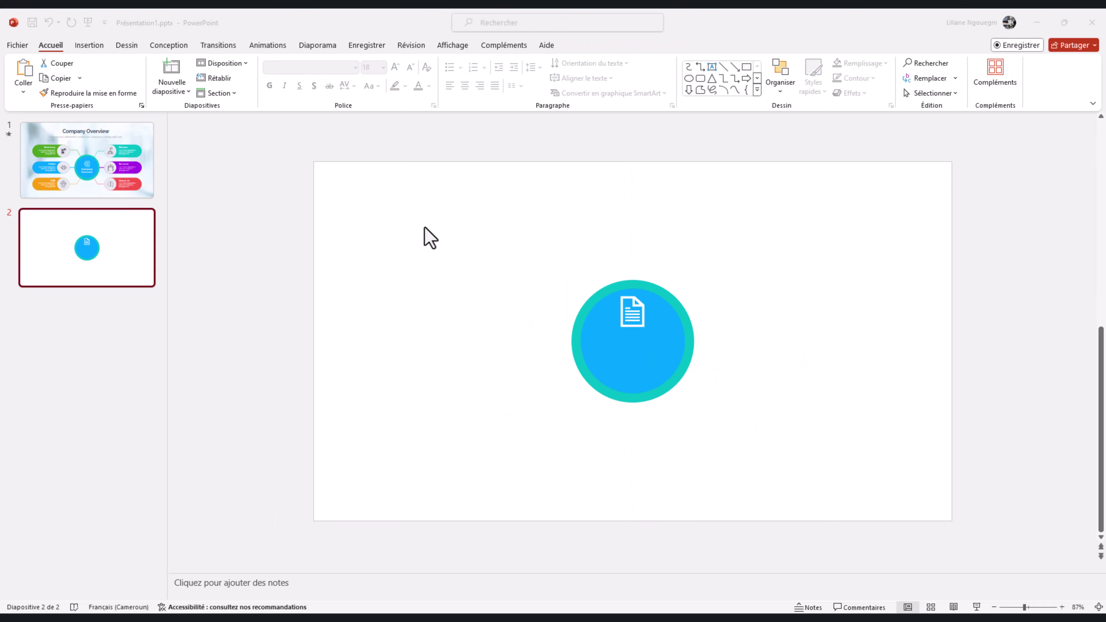
pyautogui.click(649, 258)
# Add a text box reading 'Company name' beside the circle.
pyautogui.click(712, 66)
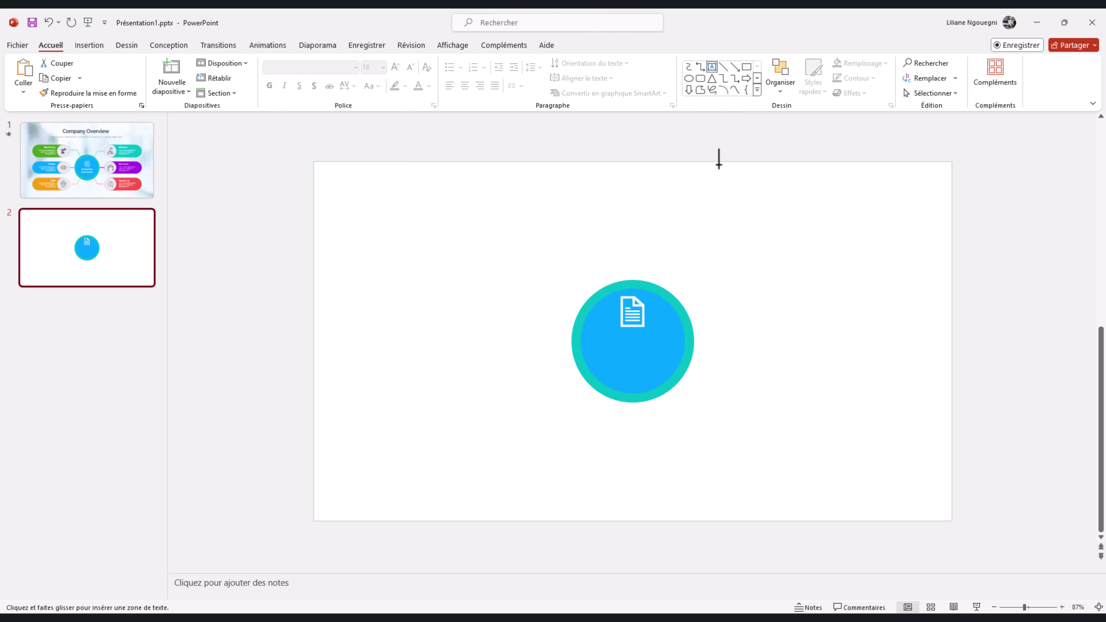
pyautogui.moveTo(657, 248); pyautogui.dragTo(822, 299)
pyautogui.write('d')
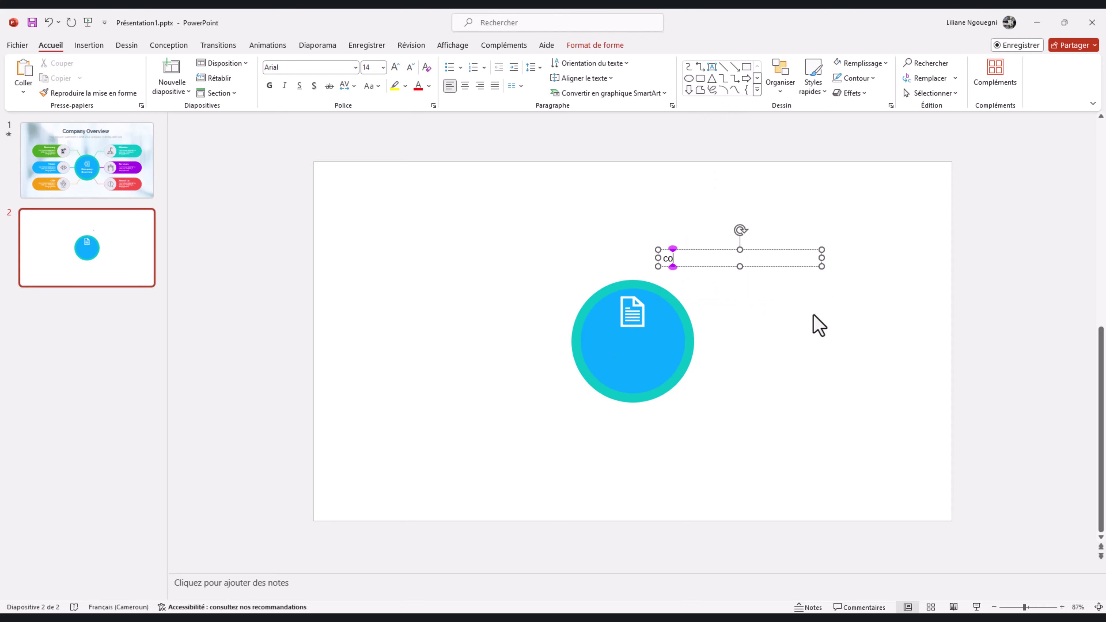
pyautogui.write('ompany name')
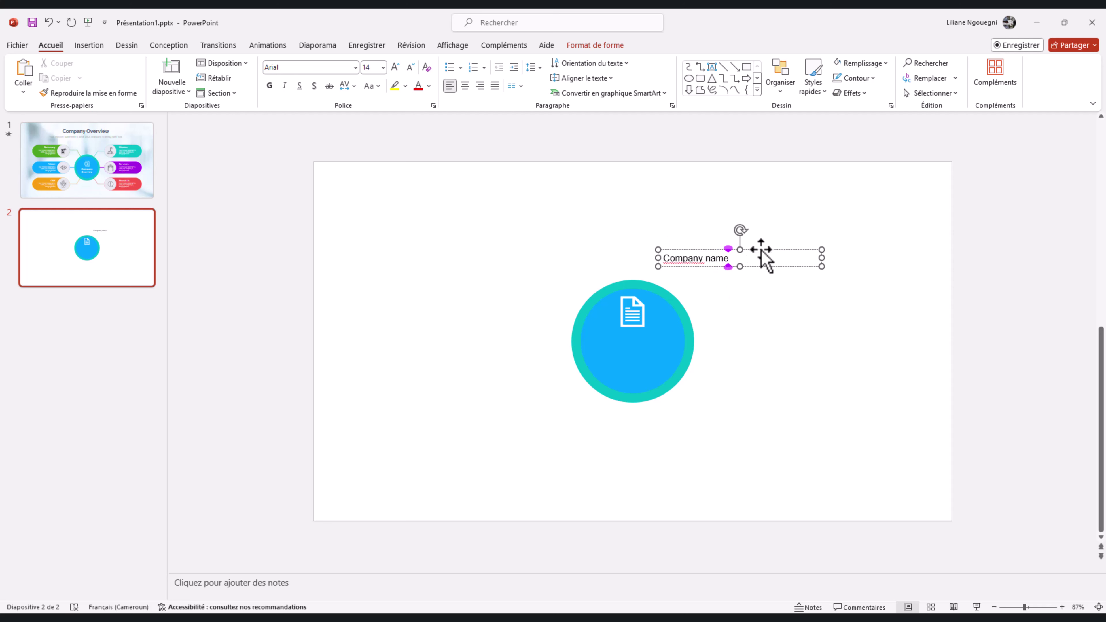
pyautogui.tripleClick(722, 258)
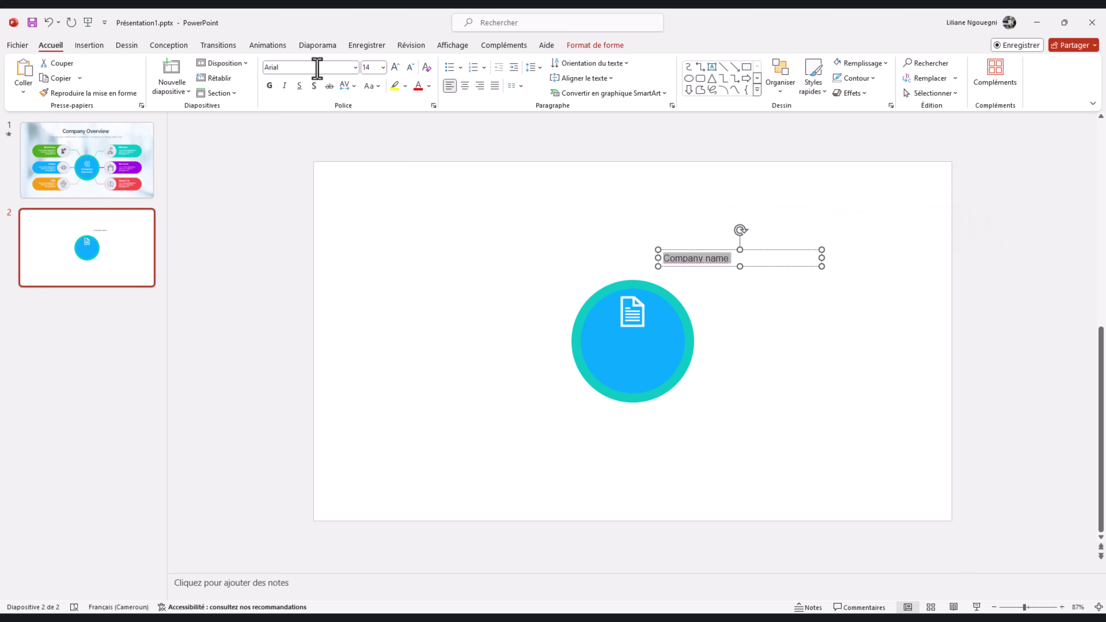
pyautogui.moveTo(697, 258); pyautogui.dragTo(602, 257)
pyautogui.press('Escape')
# Set the label font to Raleway Medium and move it inside the blue circle.
pyautogui.click(304, 66)
pyautogui.write('Rele')
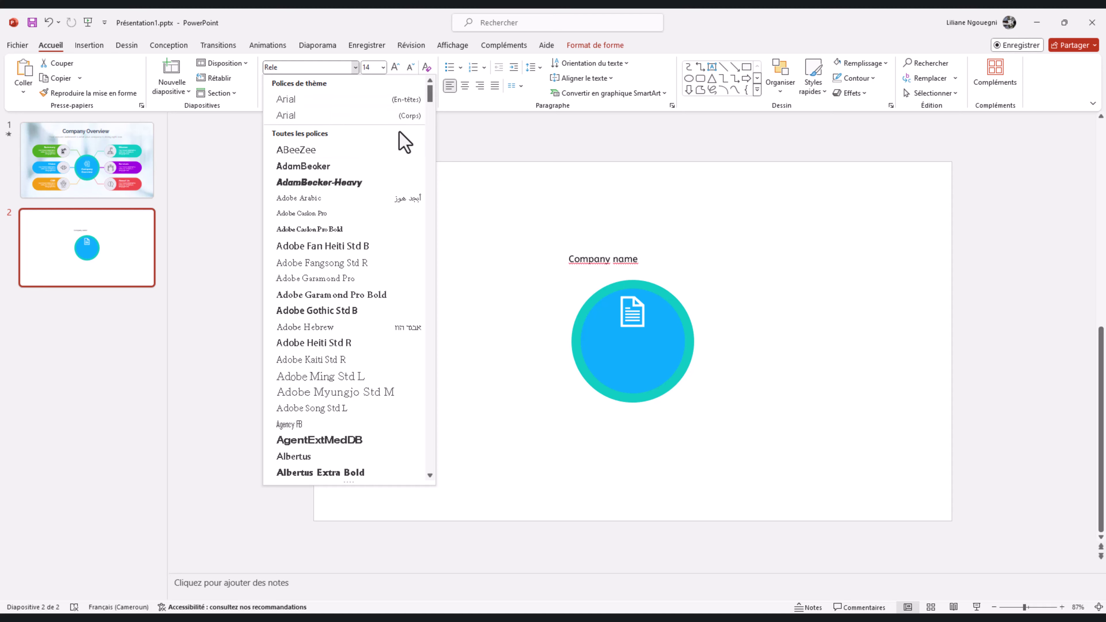
pyautogui.moveTo(431, 109); pyautogui.dragTo(446, 412)
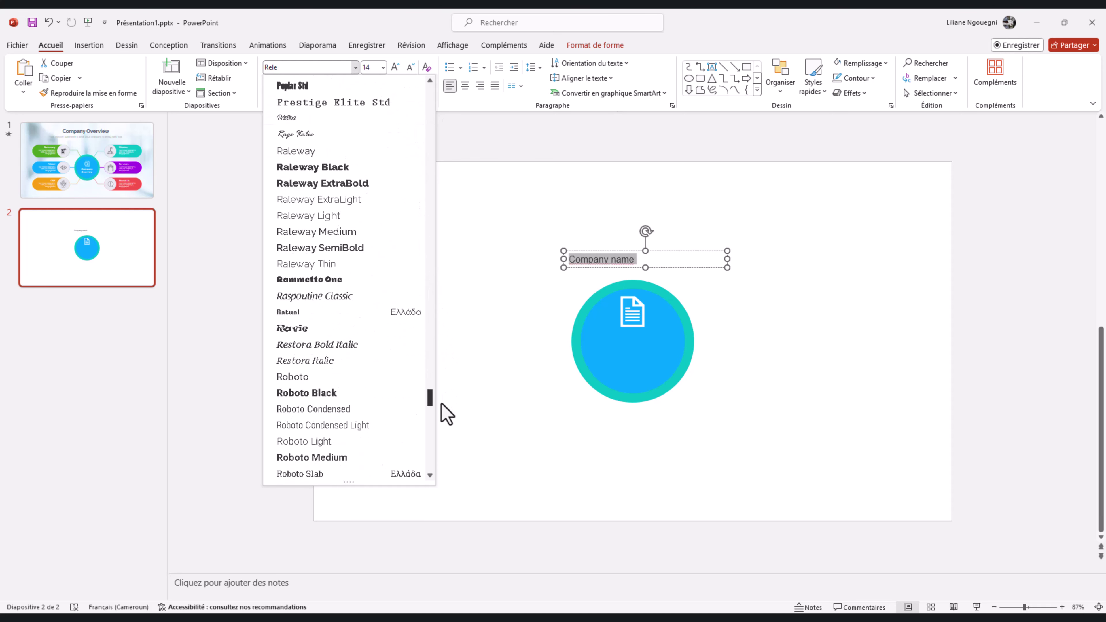
pyautogui.scroll(-1, 418, 375)
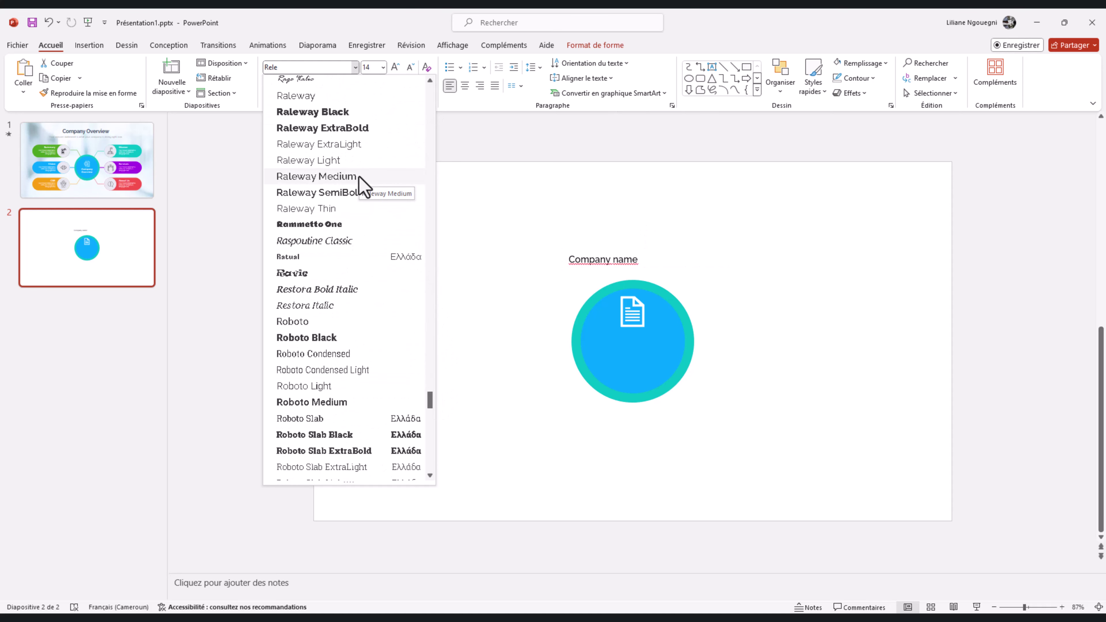
pyautogui.click(317, 176)
pyautogui.moveTo(568, 259); pyautogui.dragTo(647, 354)
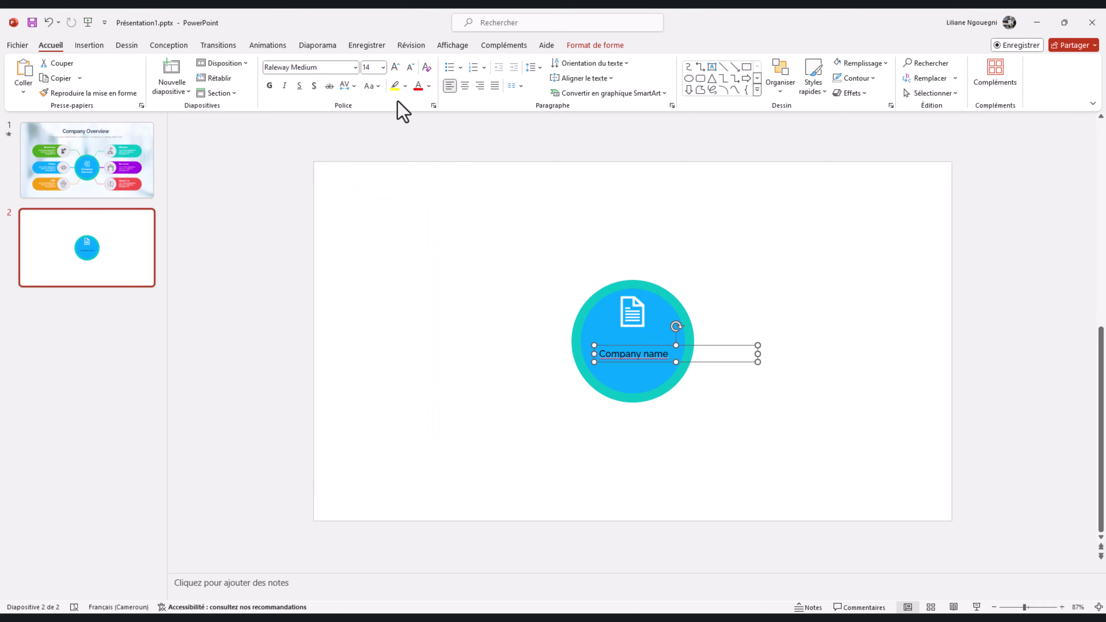
# Make the label white, size 16, centred, and narrow its box to fit the circle.
pyautogui.click(428, 89)
pyautogui.click(423, 142)
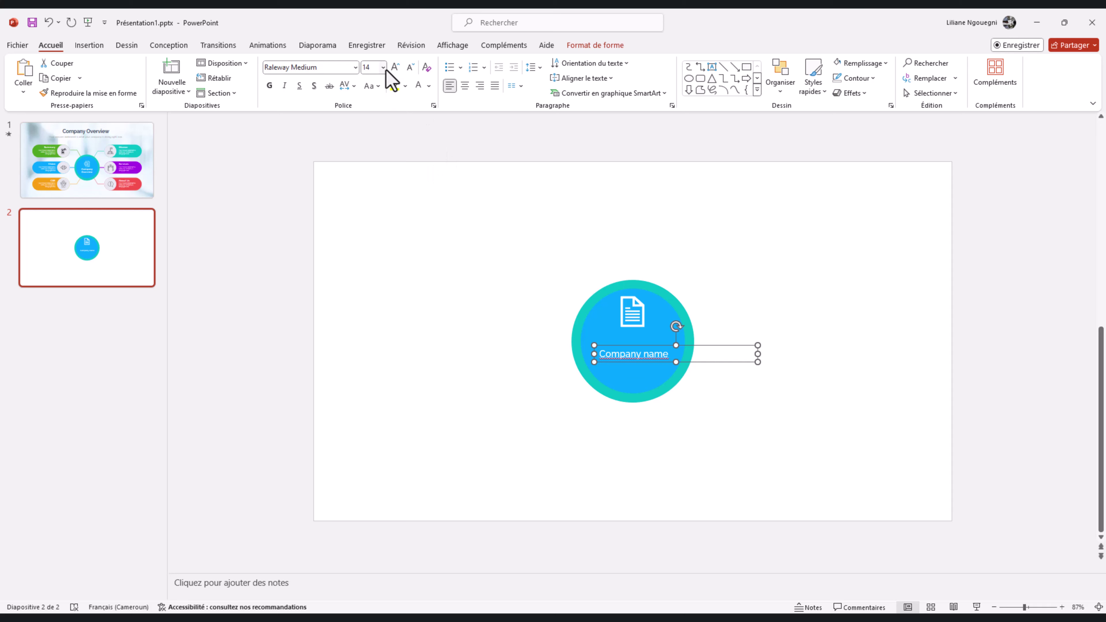
pyautogui.click(395, 67)
pyautogui.moveTo(757, 354); pyautogui.dragTo(678, 354)
pyautogui.click(466, 86)
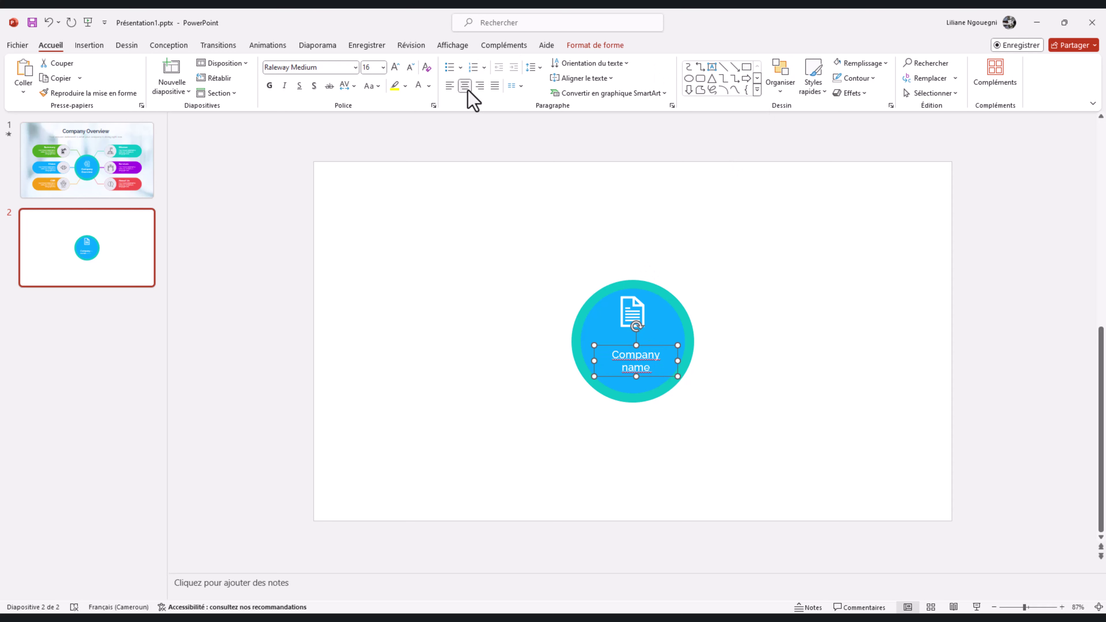
# Nudge the Company name label slightly upward beneath the document icon.
pyautogui.click(655, 344)
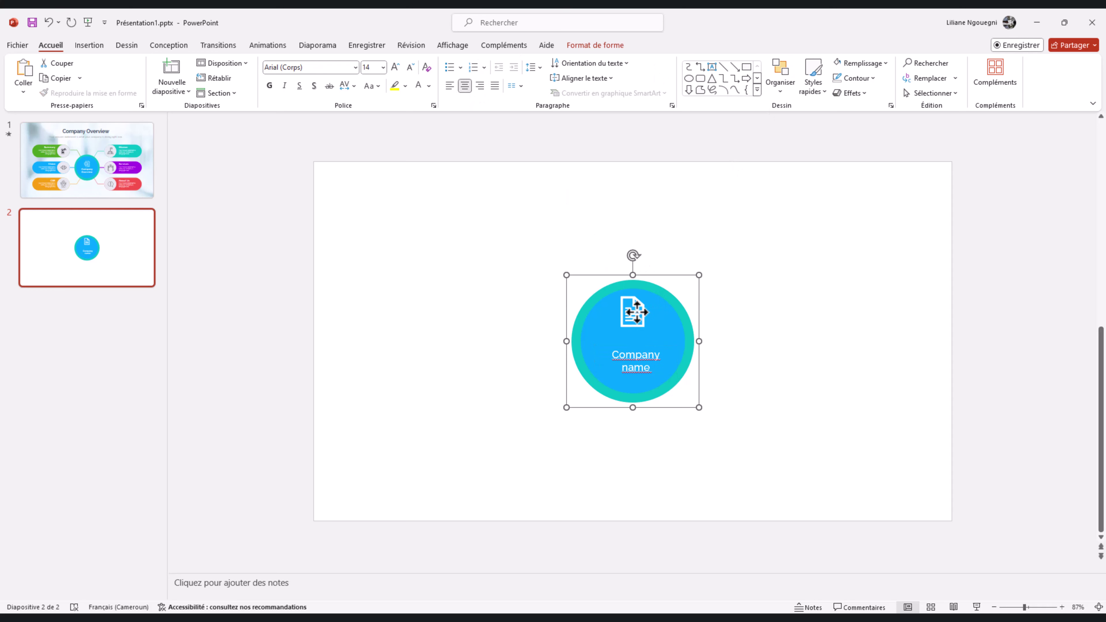
pyautogui.click(632, 312)
pyautogui.click(630, 368)
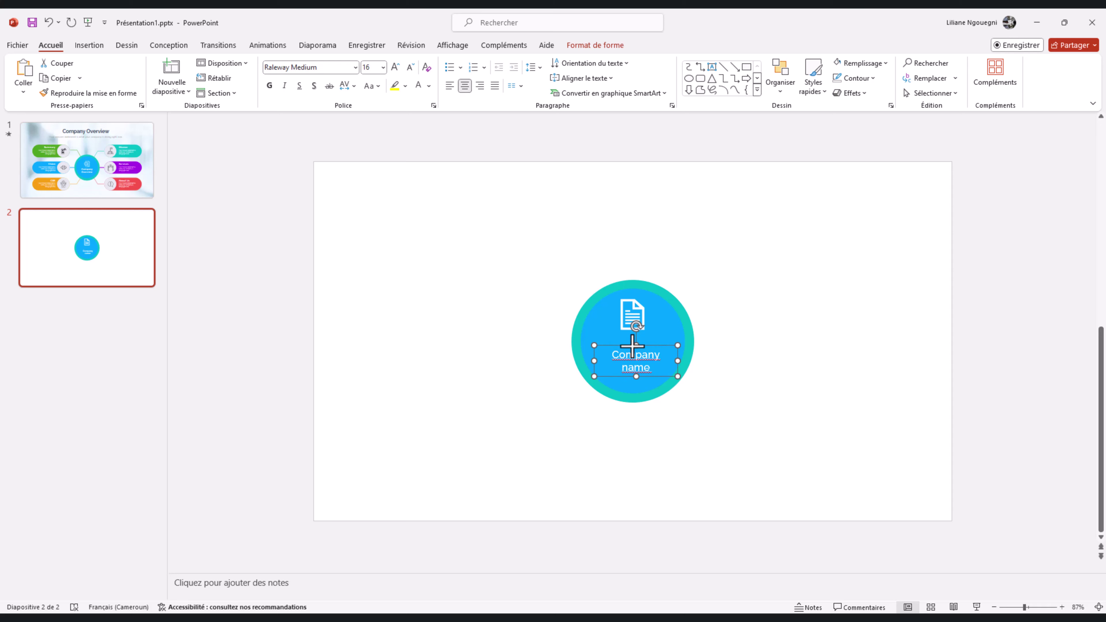
pyautogui.moveTo(632, 347); pyautogui.dragTo(630, 346)
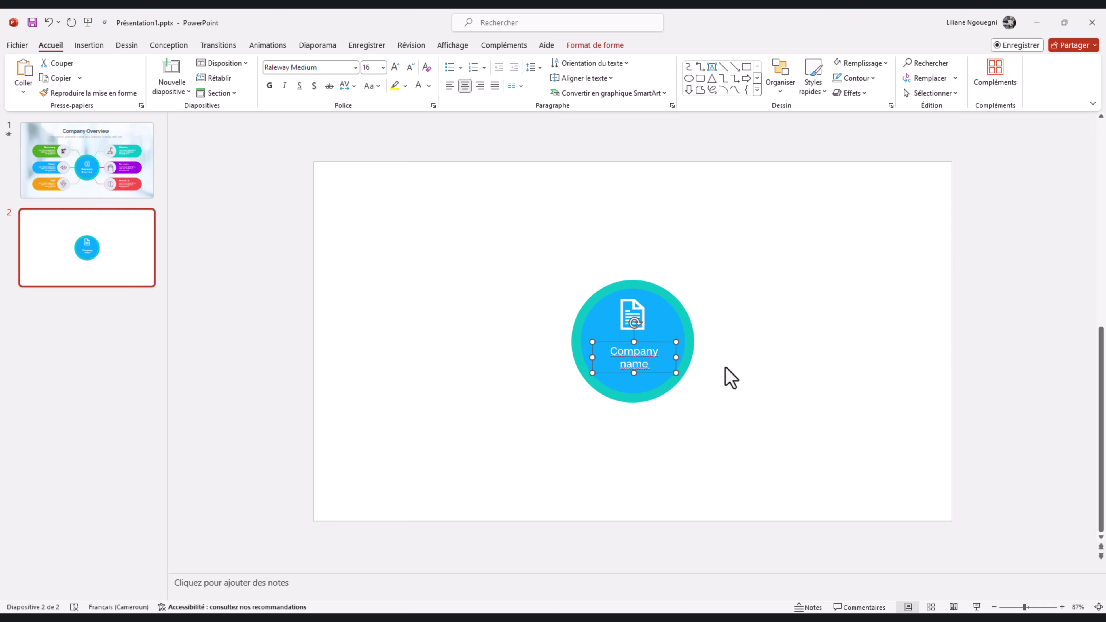
pyautogui.click(761, 393)
pyautogui.click(625, 304)
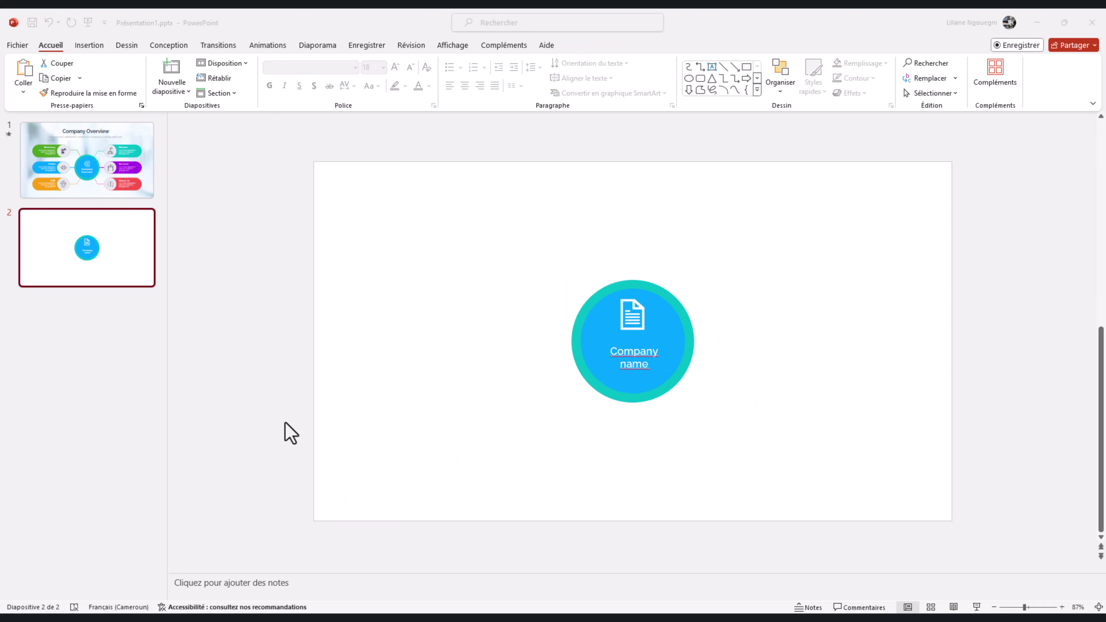
# Draw a rounded rectangle and set its height to 3,18 cm.
pyautogui.click(699, 81)
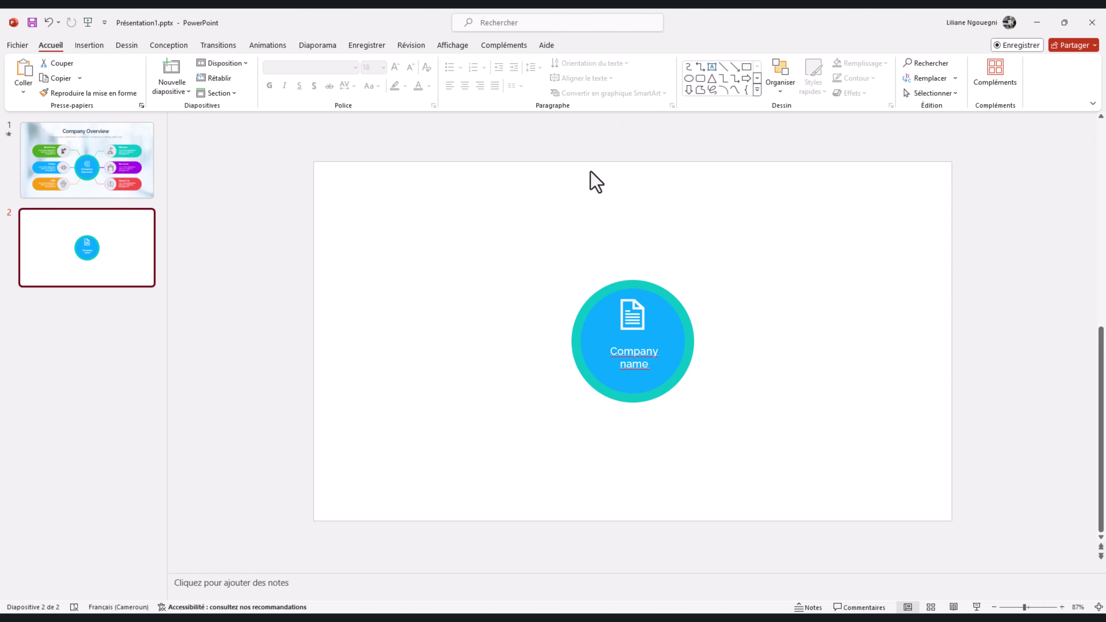
pyautogui.click(697, 80)
pyautogui.moveTo(387, 218); pyautogui.dragTo(559, 280)
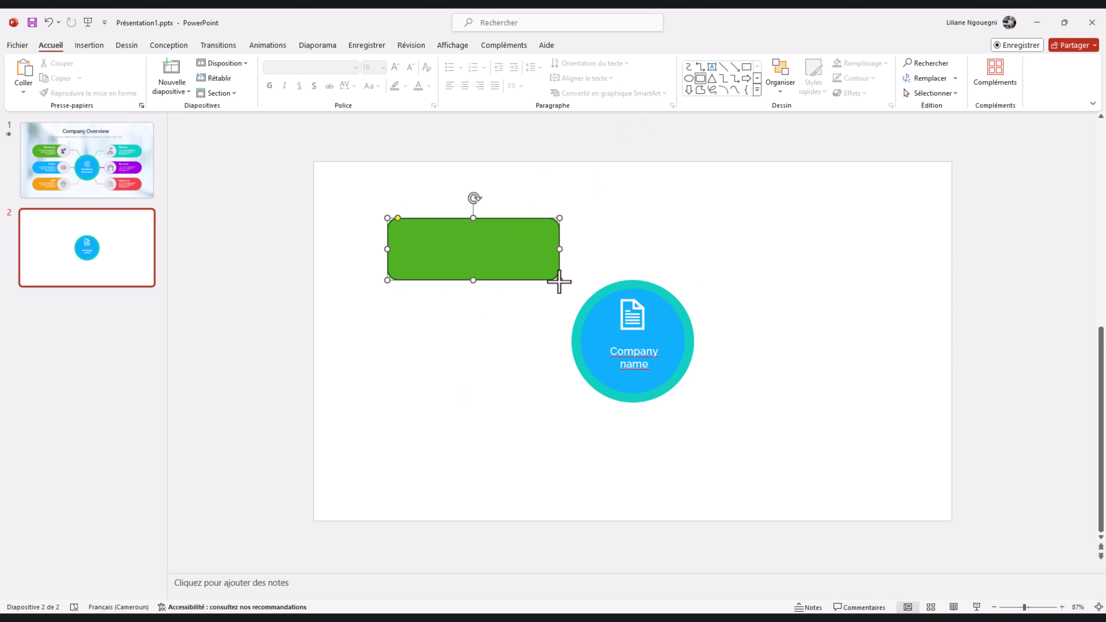
pyautogui.click(1003, 68)
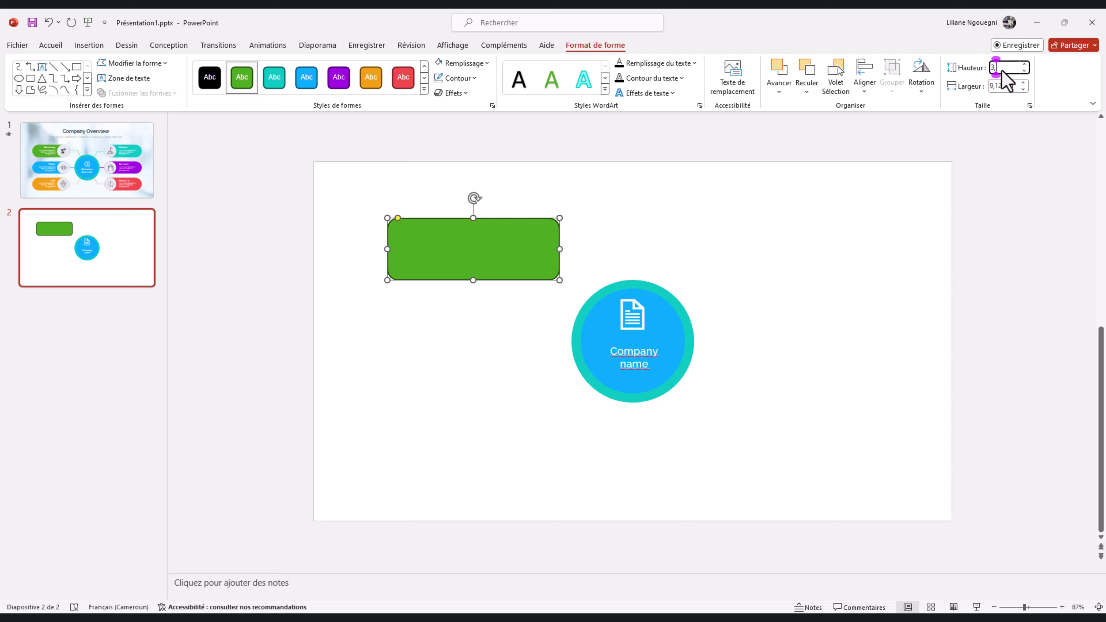
pyautogui.click(1006, 86)
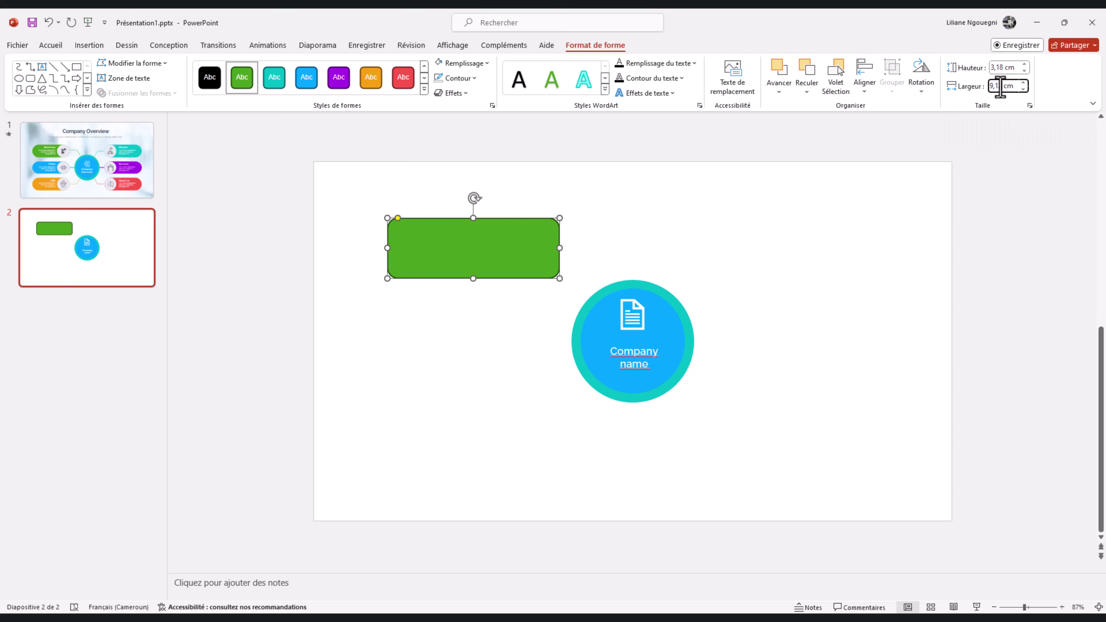
pyautogui.click(711, 210)
# Round the rectangle into a pill, remove its outline, and move it left of the circle.
pyautogui.click(412, 229)
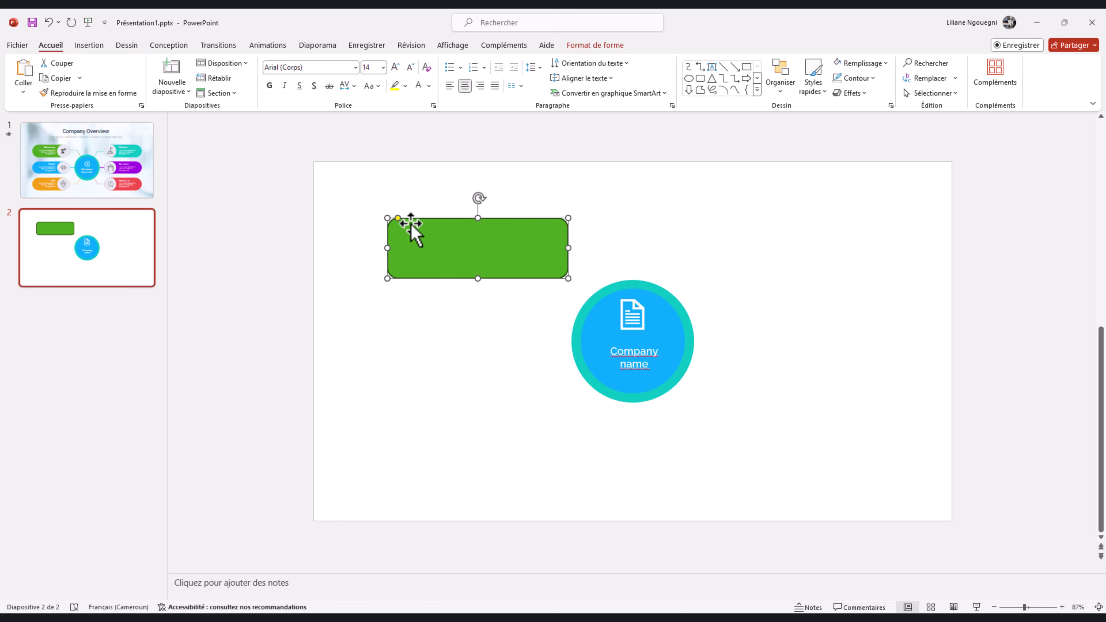
pyautogui.moveTo(397, 219); pyautogui.dragTo(419, 220)
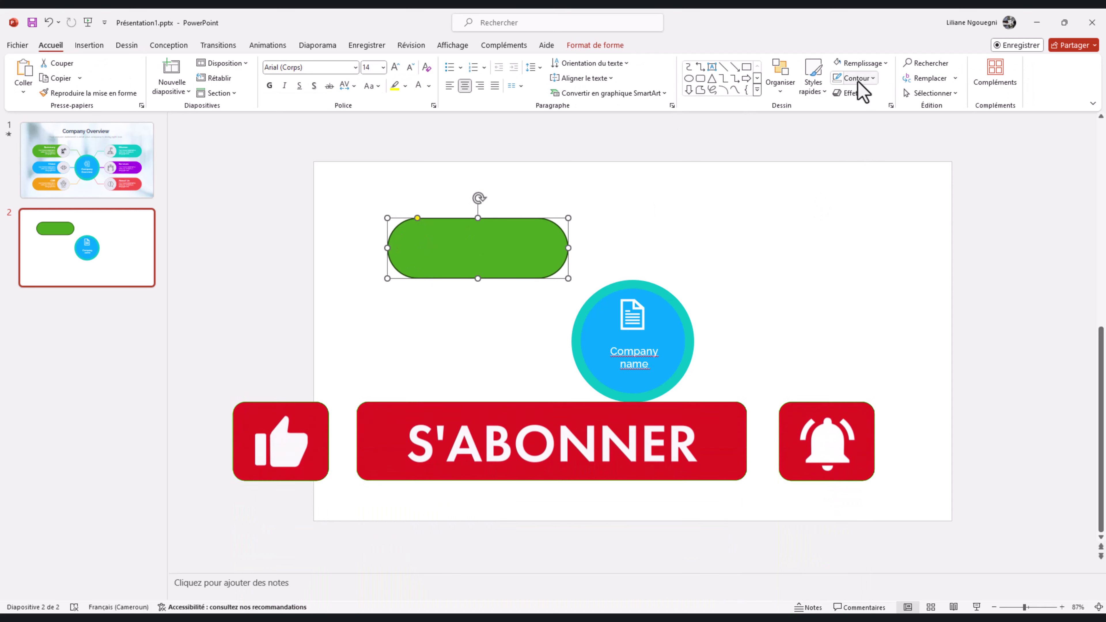
pyautogui.click(856, 78)
pyautogui.click(854, 232)
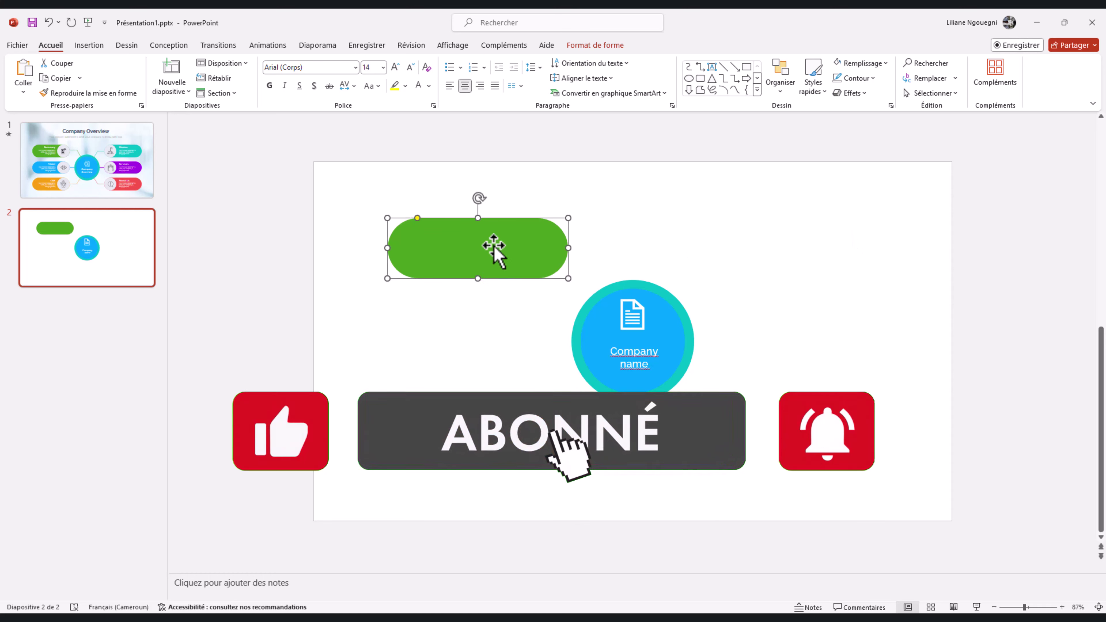
pyautogui.moveTo(494, 247); pyautogui.dragTo(458, 292)
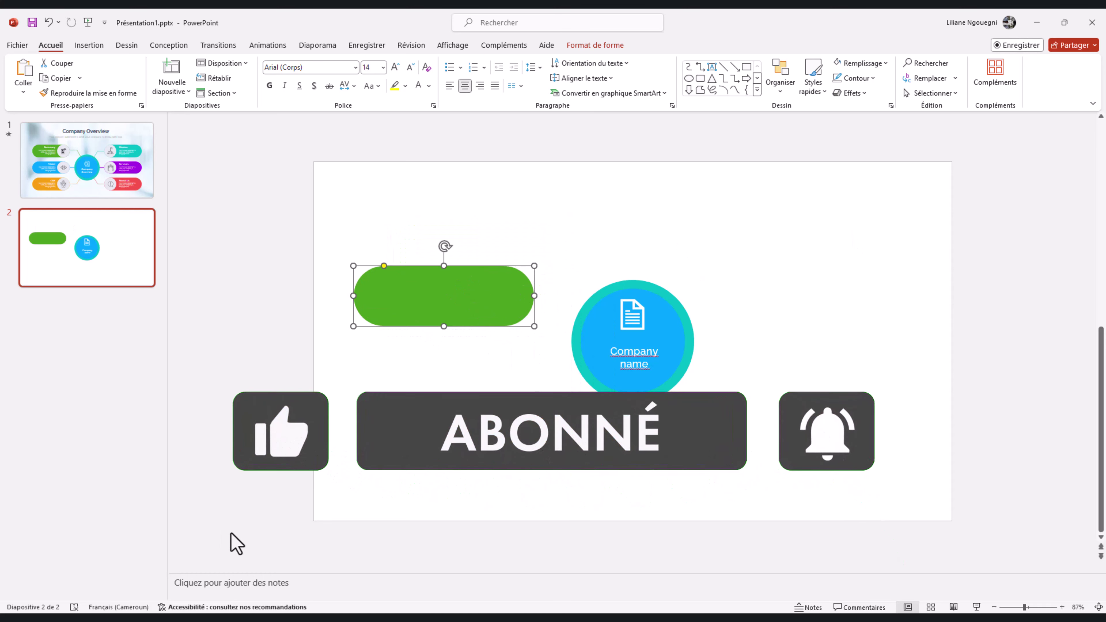
pyautogui.click(250, 531)
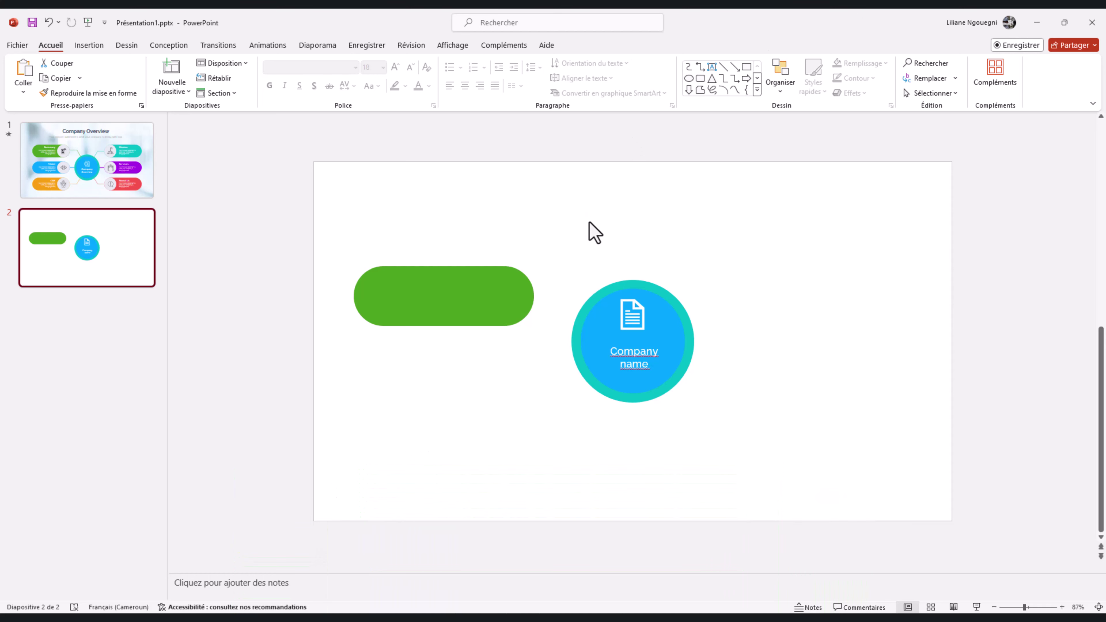
# Draw a small circle sized 3,18 cm to match the pill's height.
pyautogui.click(690, 81)
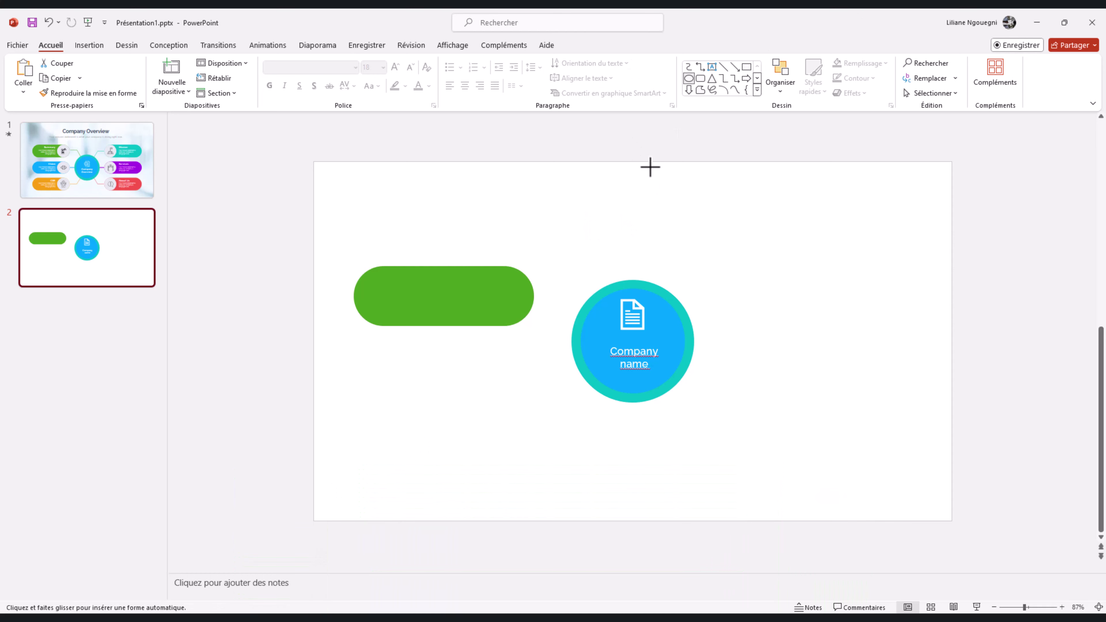
pyautogui.moveTo(626, 186); pyautogui.dragTo(690, 250)
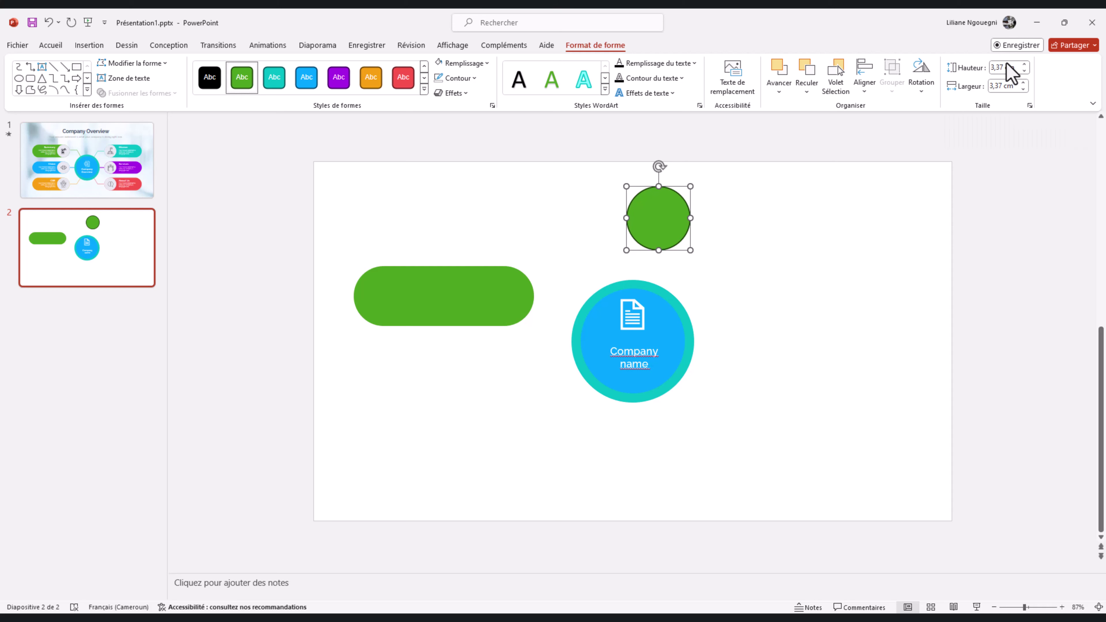
pyautogui.click(1001, 67)
pyautogui.write('18')
pyautogui.moveTo(989, 85); pyautogui.dragTo(1000, 86)
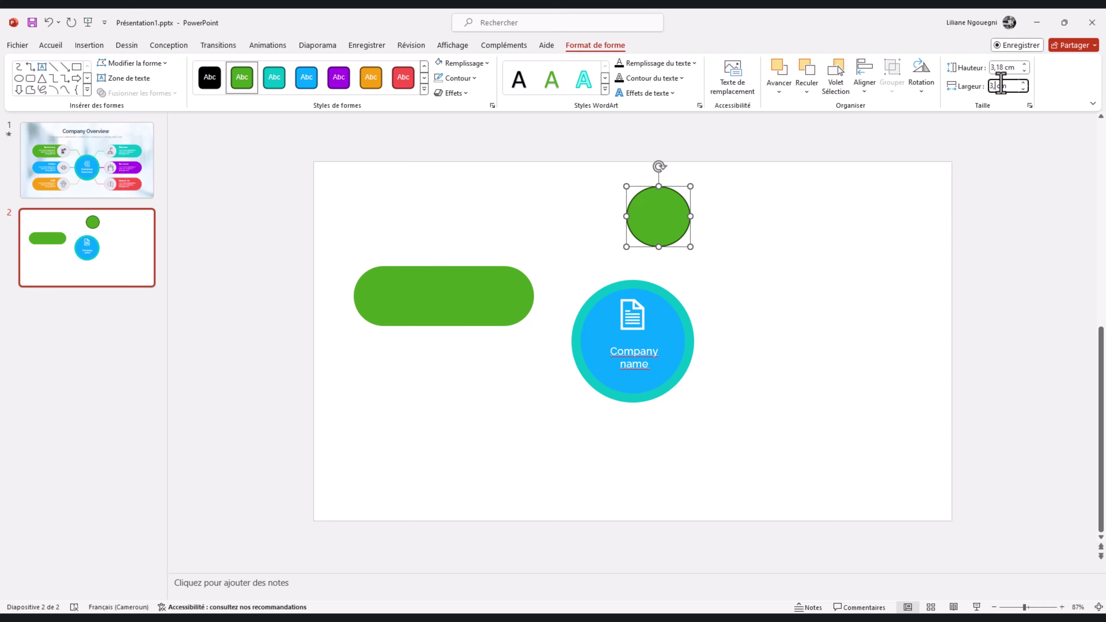
pyautogui.write('3,18')
pyautogui.click(902, 235)
# Fill the small circle light grey and place it on the pill's right end.
pyautogui.click(662, 229)
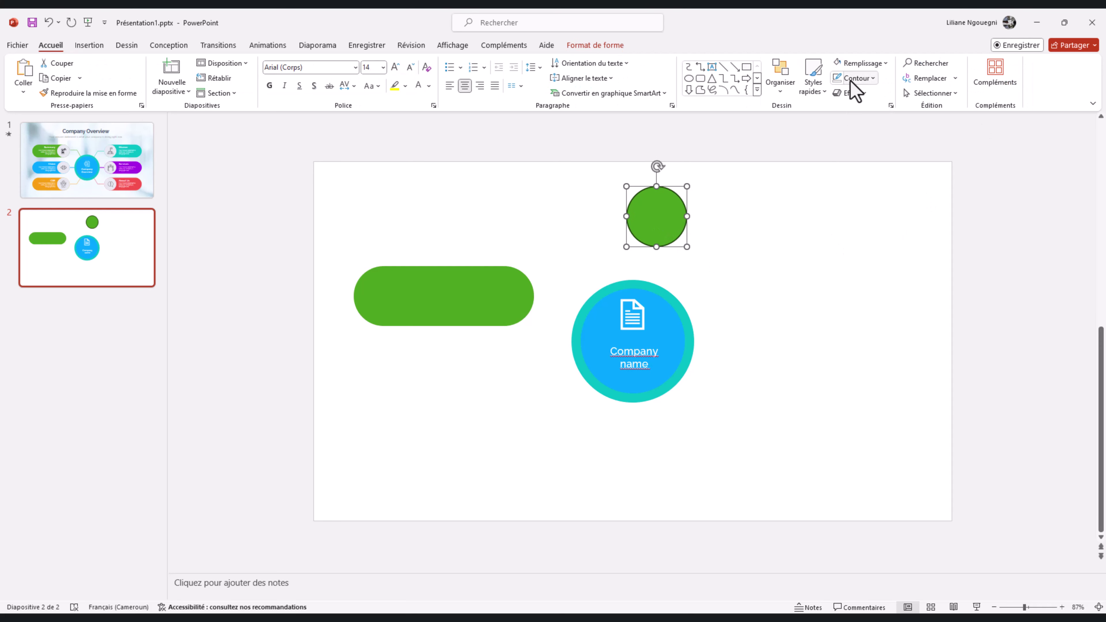
pyautogui.click(884, 63)
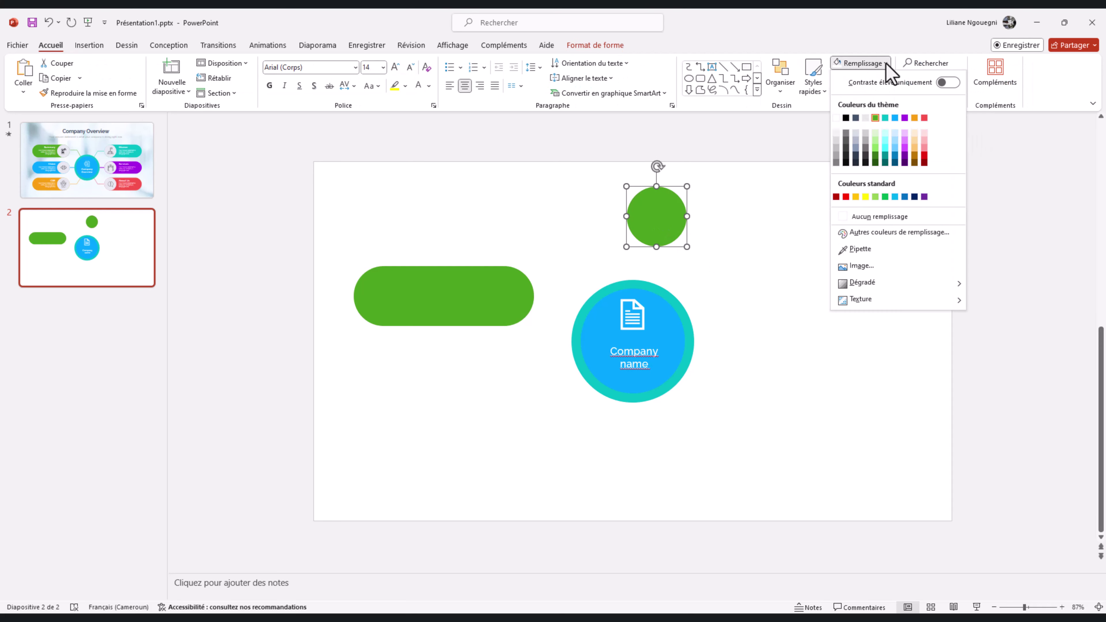
pyautogui.click(864, 116)
pyautogui.moveTo(675, 213); pyautogui.dragTo(526, 312)
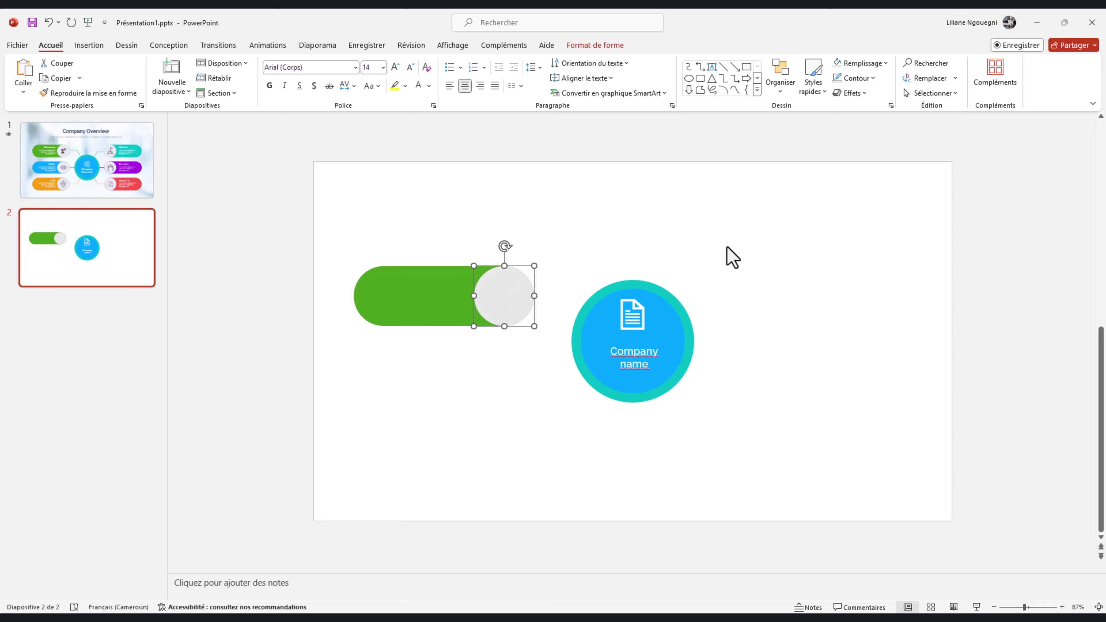
pyautogui.hotkey('ctrl', 'Left')
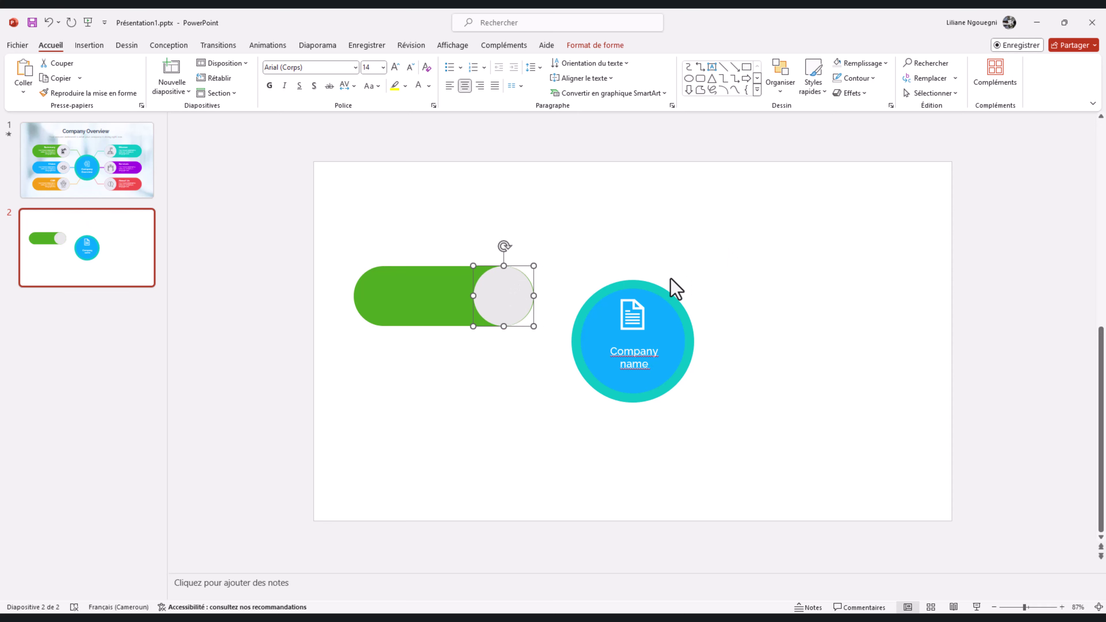
# Select the grey circle and green pill and group them into one toggle.
pyautogui.click(671, 261)
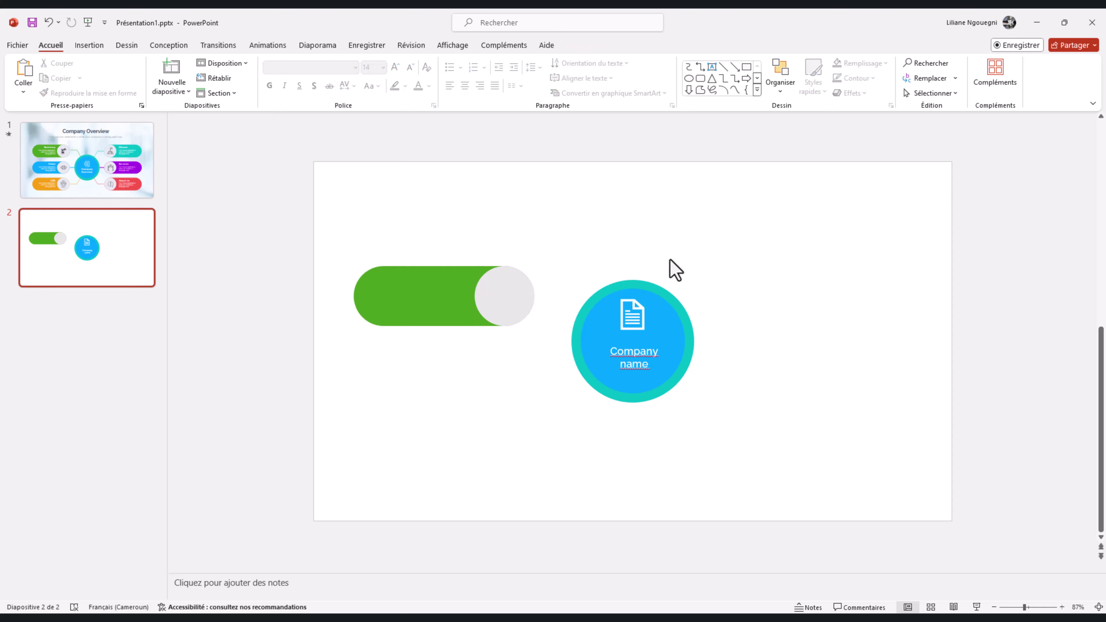
pyautogui.click(496, 276)
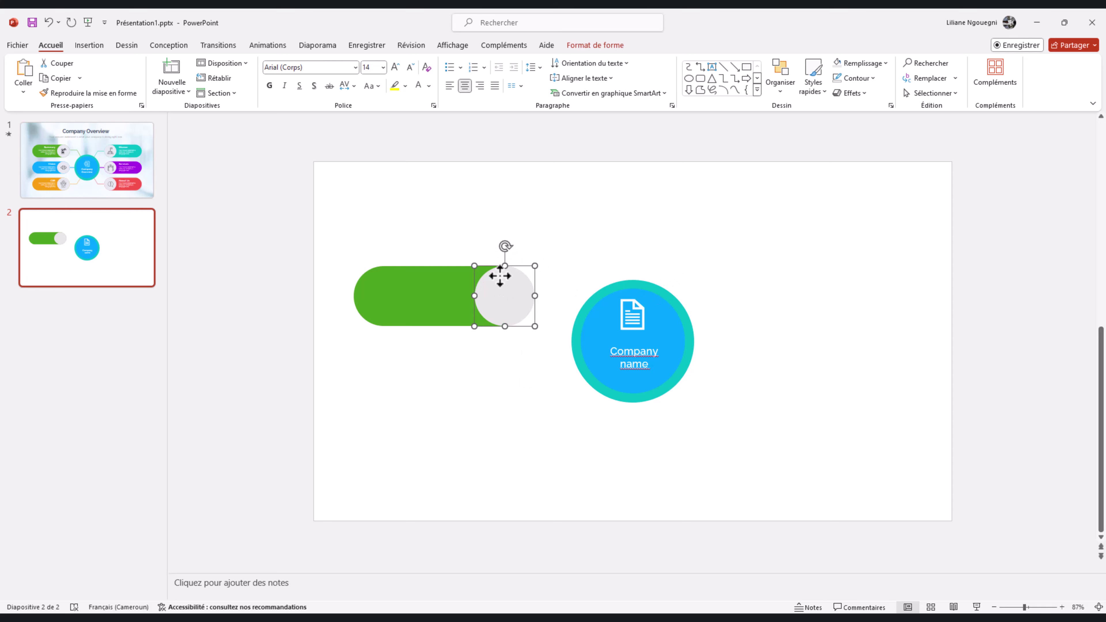
pyautogui.keyDown('shift'); pyautogui.click(465, 287); pyautogui.keyUp('shift')
pyautogui.rightClick(455, 267)
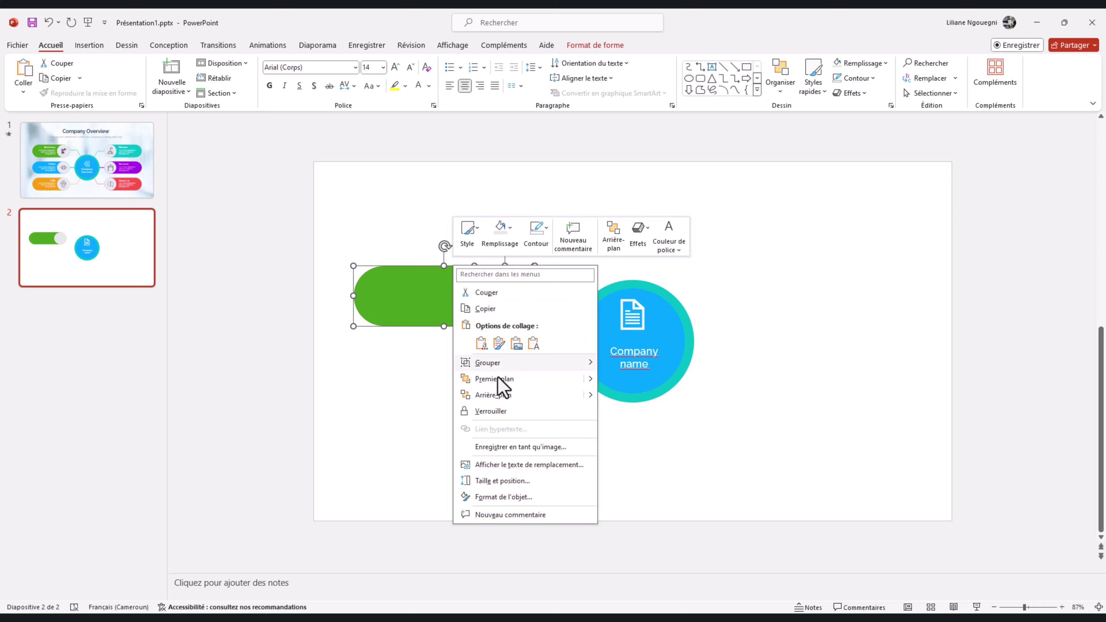
pyautogui.moveTo(481, 363)
pyautogui.click(620, 364)
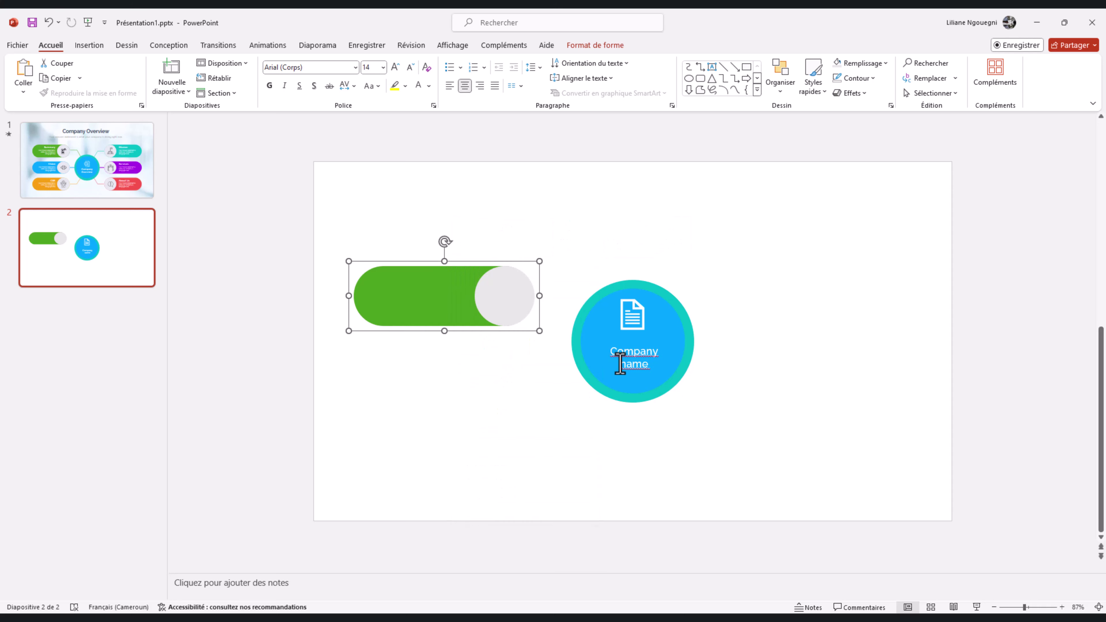
pyautogui.click(455, 395)
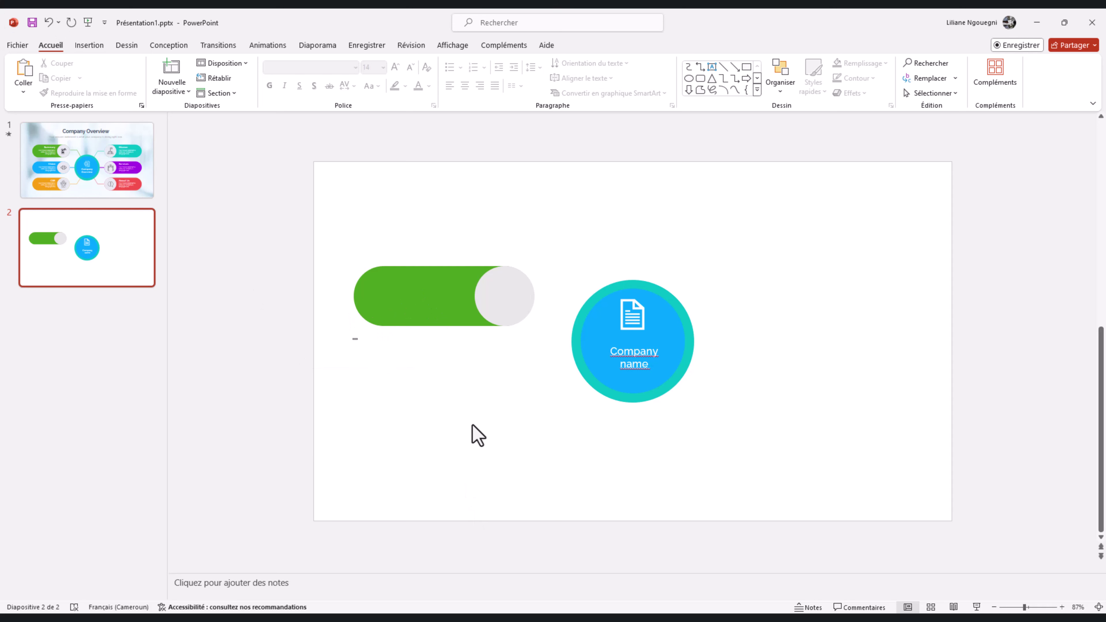
# Add a 'Summary' text box and set it in Raleway ExtraBold.
pyautogui.moveTo(413, 402); pyautogui.dragTo(508, 481)
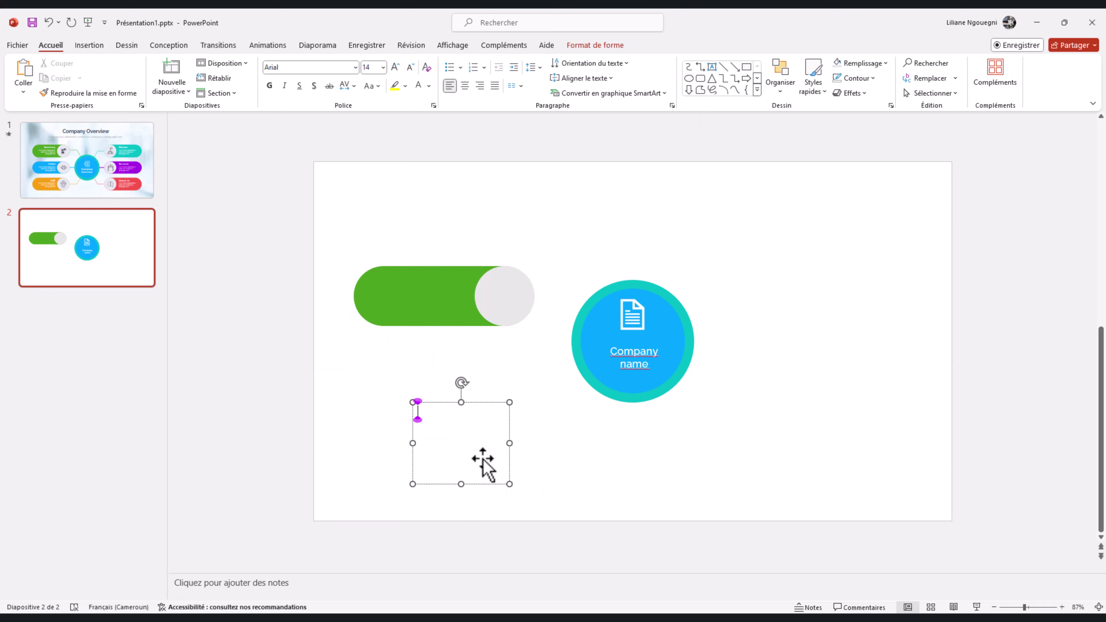
pyautogui.write('Su')
pyautogui.write('mmary')
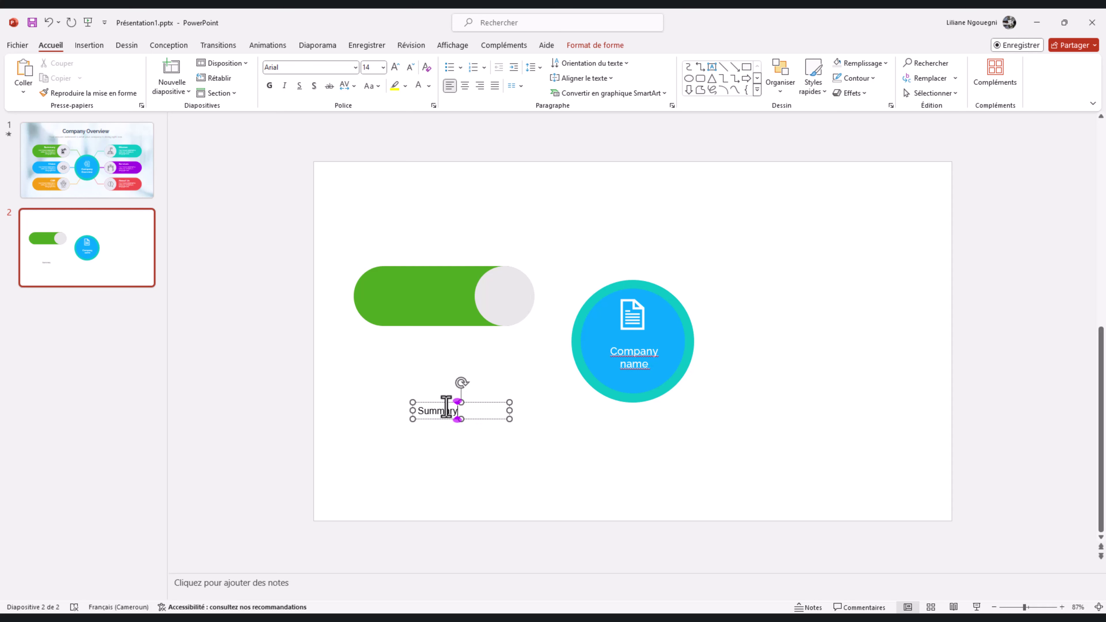
pyautogui.doubleClick(447, 410)
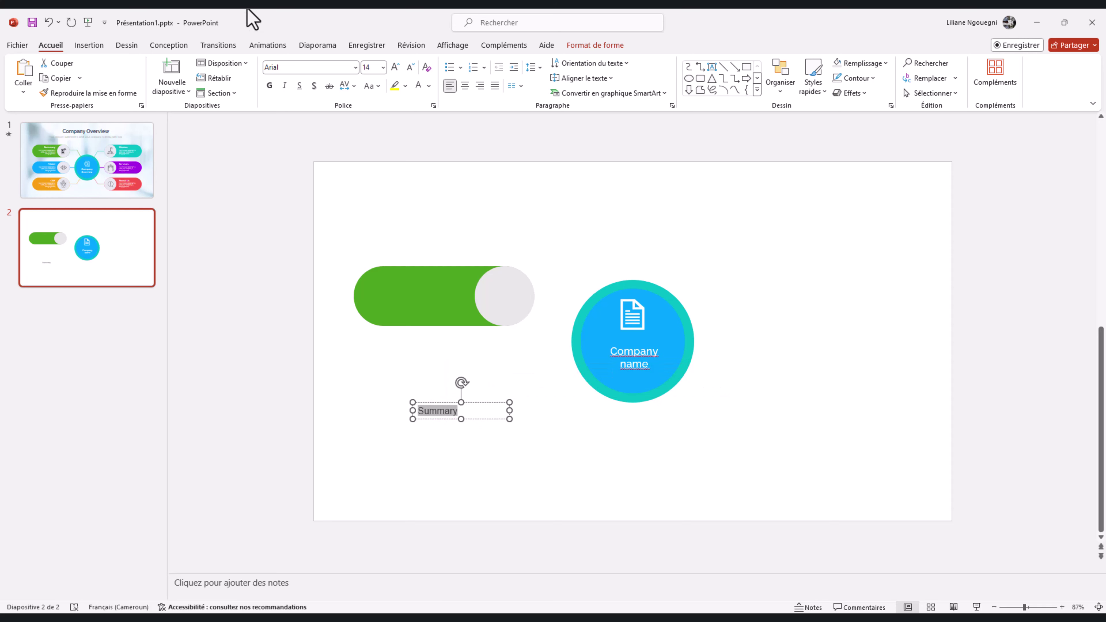
pyautogui.click(356, 67)
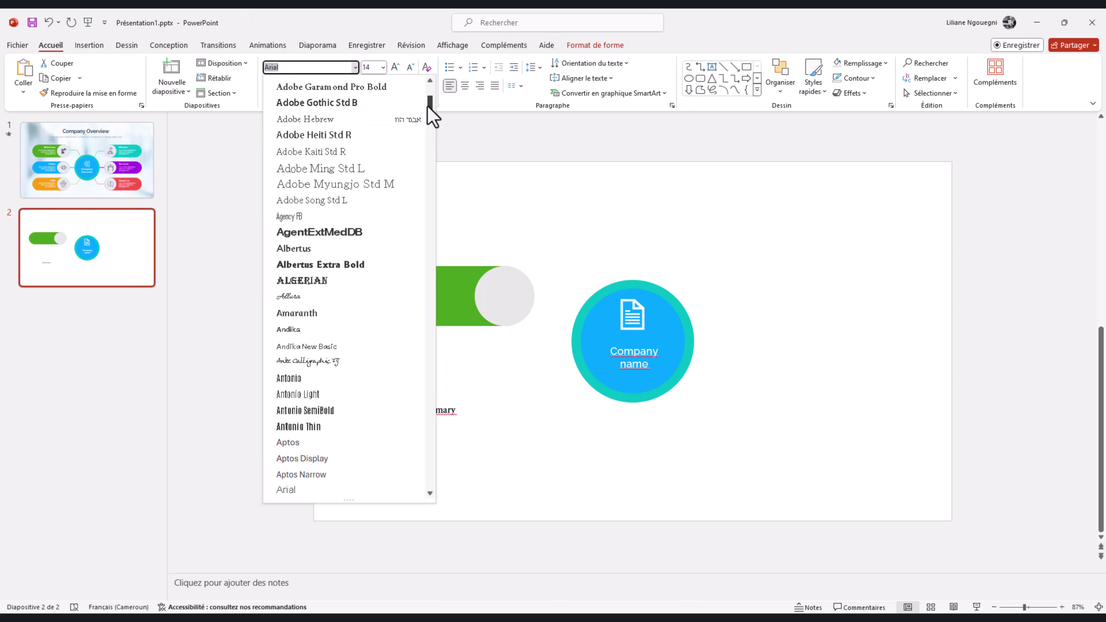
pyautogui.moveTo(429, 114); pyautogui.dragTo(432, 420)
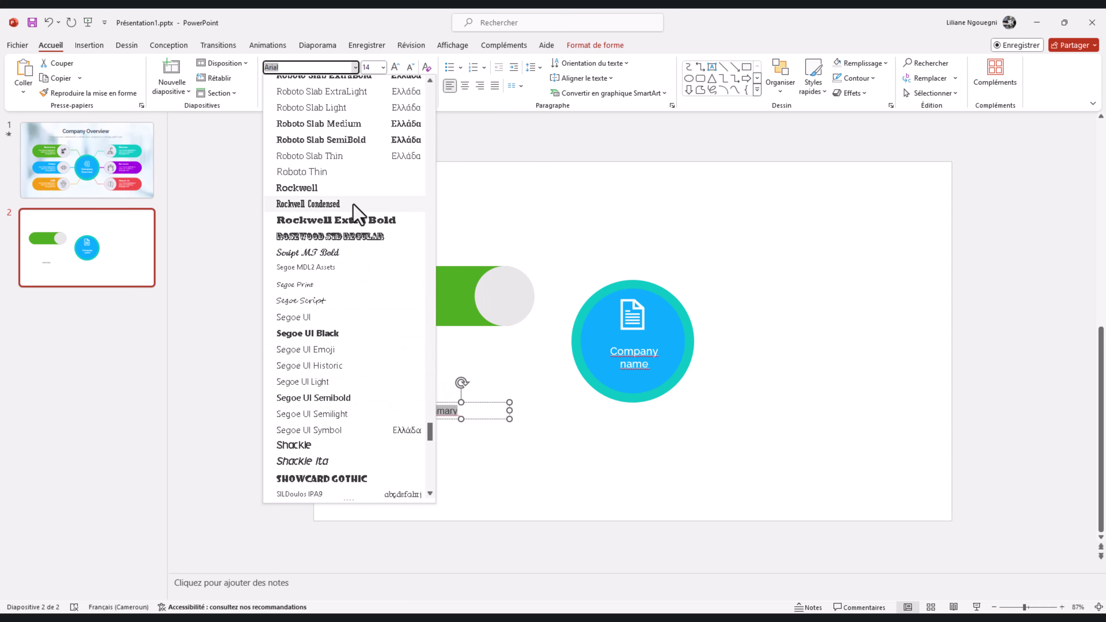
pyautogui.scroll(6, 353, 220)
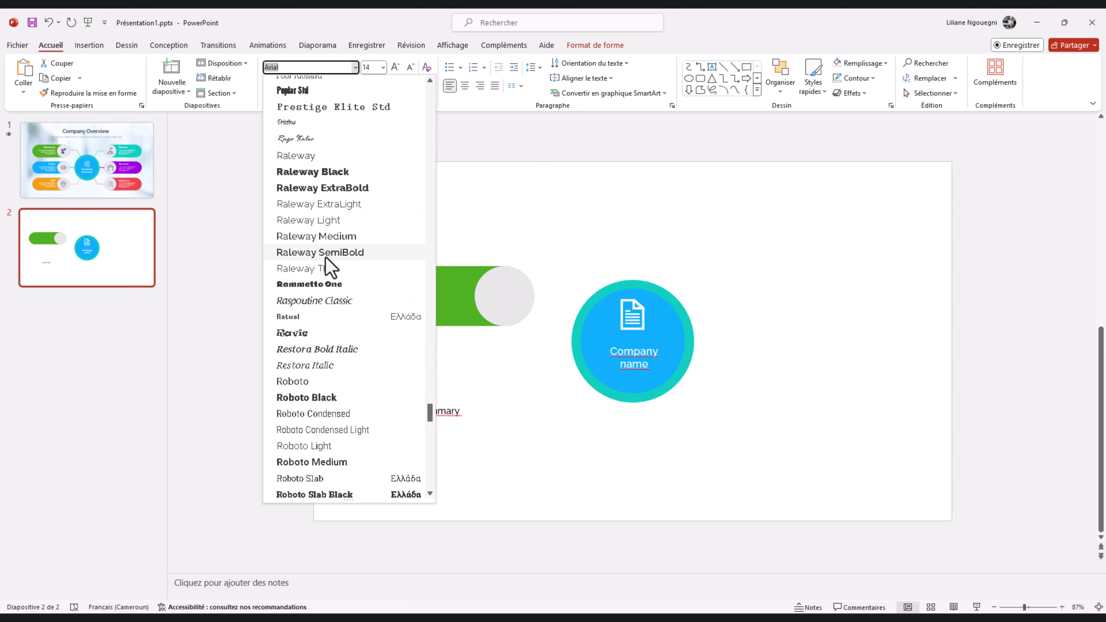
pyautogui.click(337, 188)
# Move the Summary text onto the green pill with 1.5 line spacing and a white heading.
pyautogui.click(451, 402)
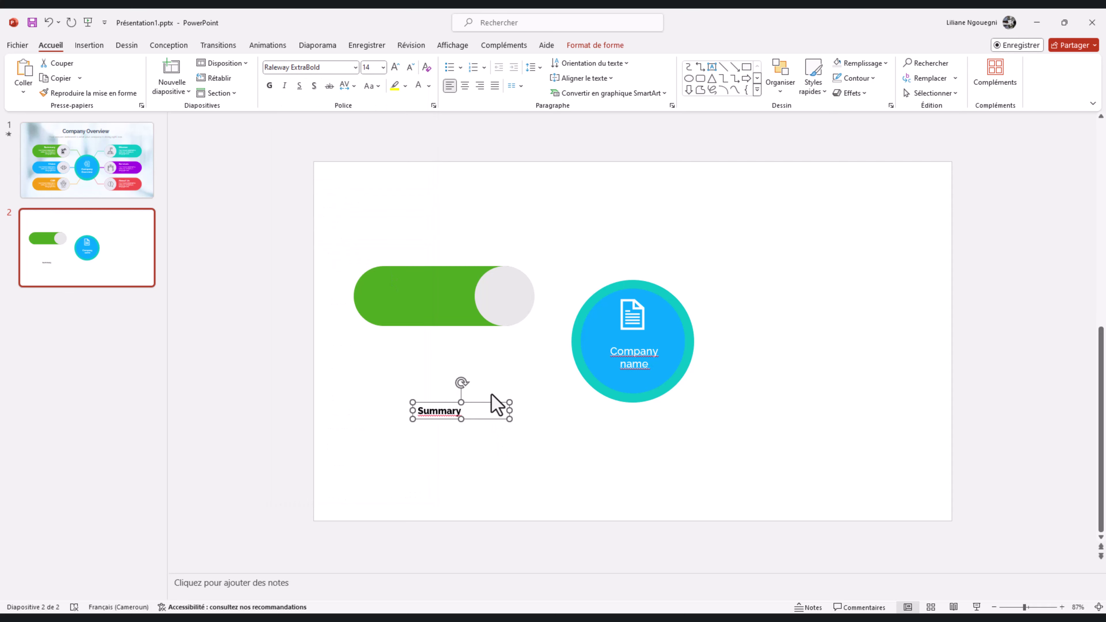
pyautogui.moveTo(496, 404); pyautogui.dragTo(456, 267)
pyautogui.click(533, 66)
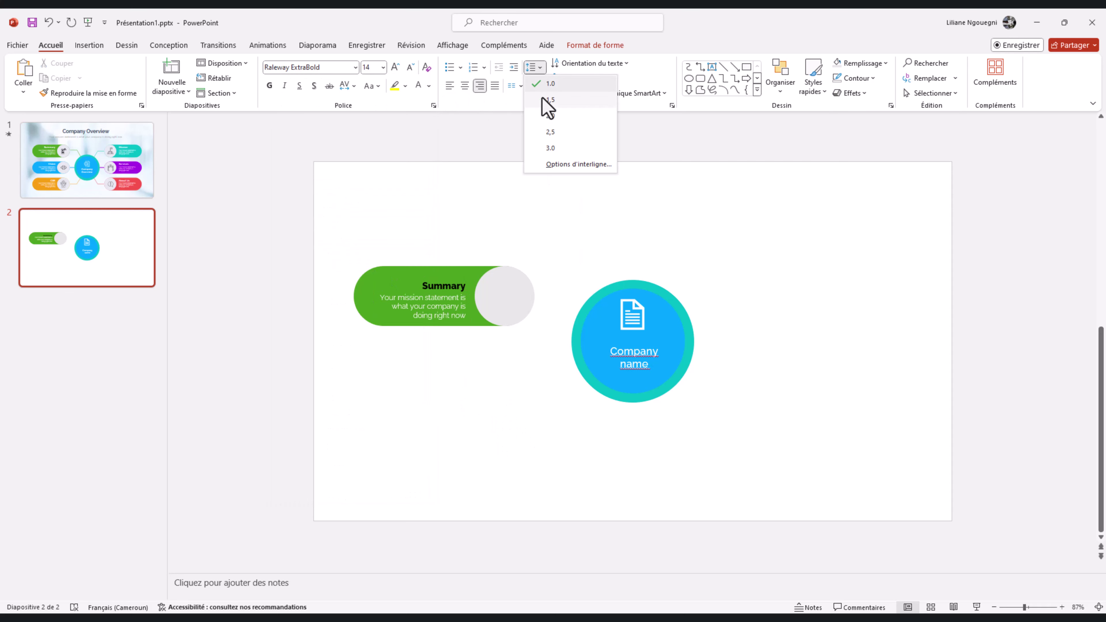
pyautogui.click(547, 101)
pyautogui.doubleClick(433, 285)
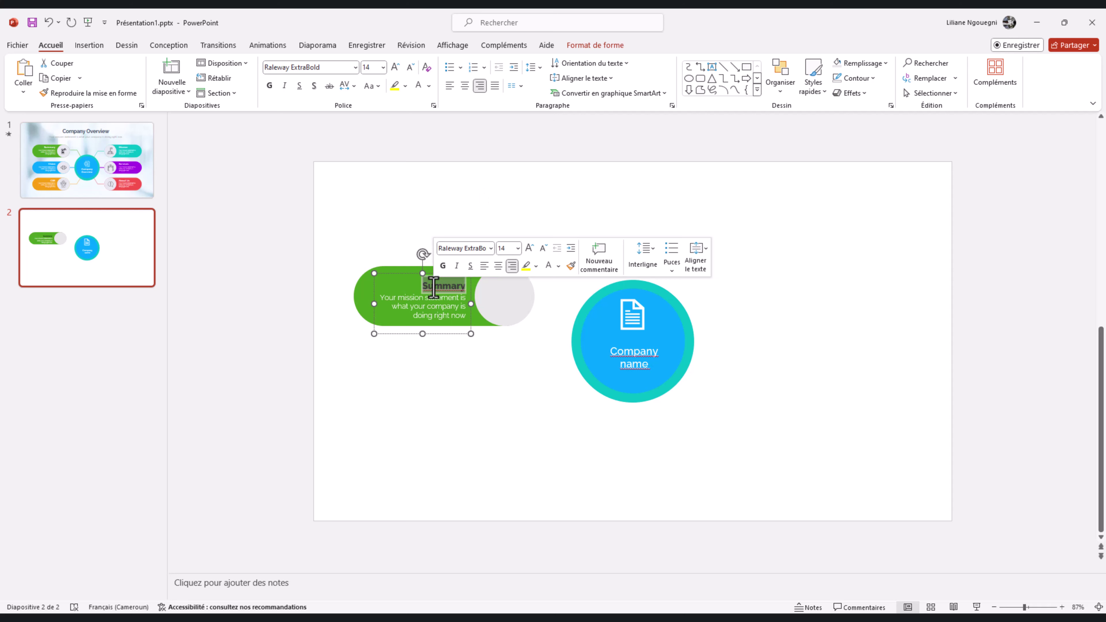
pyautogui.click(420, 86)
# Adjust the mission-statement text in the pill and bring up the icon library.
pyautogui.click(429, 310)
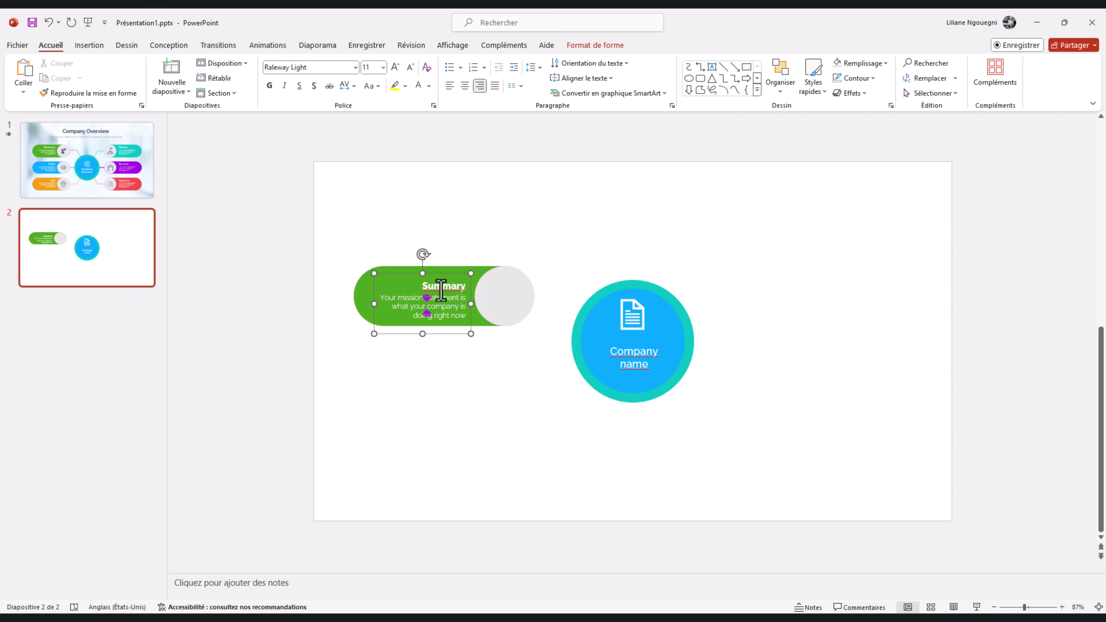
pyautogui.click(424, 334)
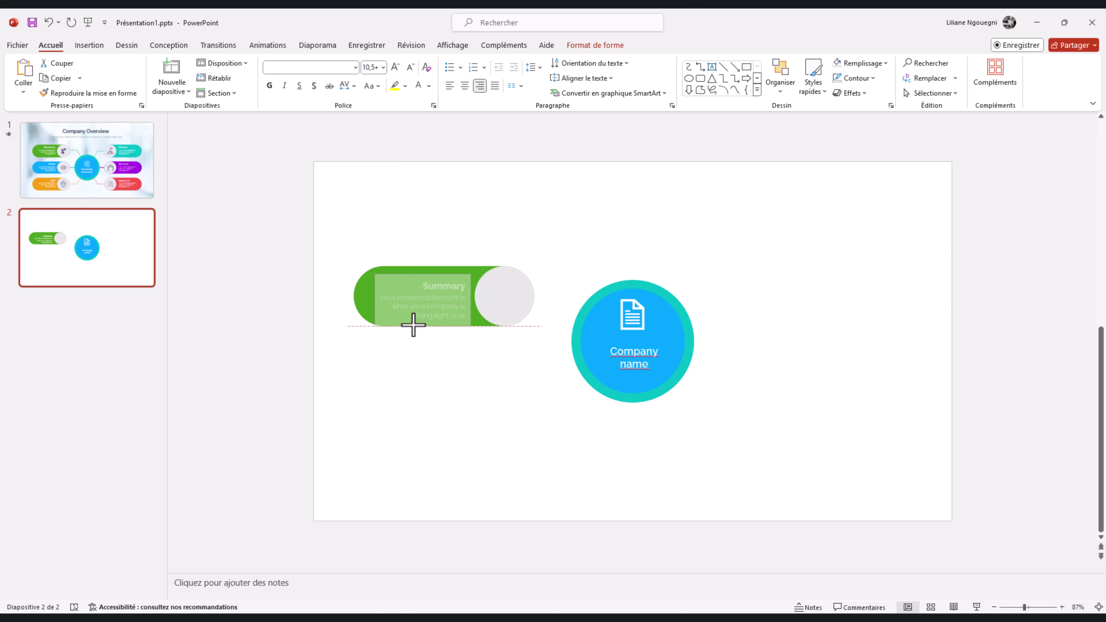
pyautogui.click(427, 325)
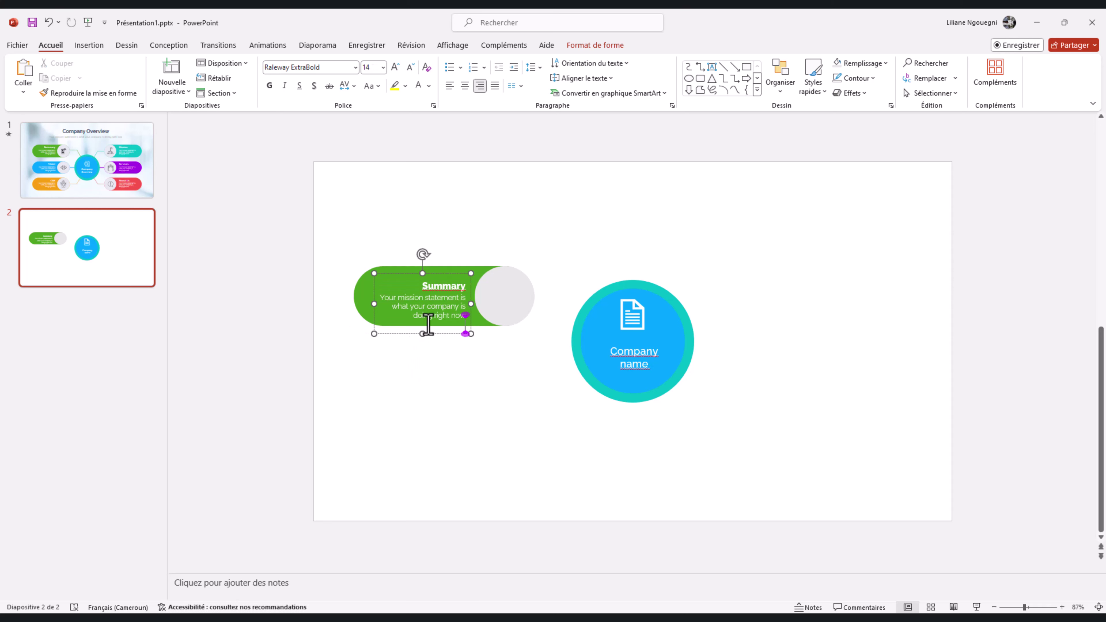
pyautogui.click(433, 344)
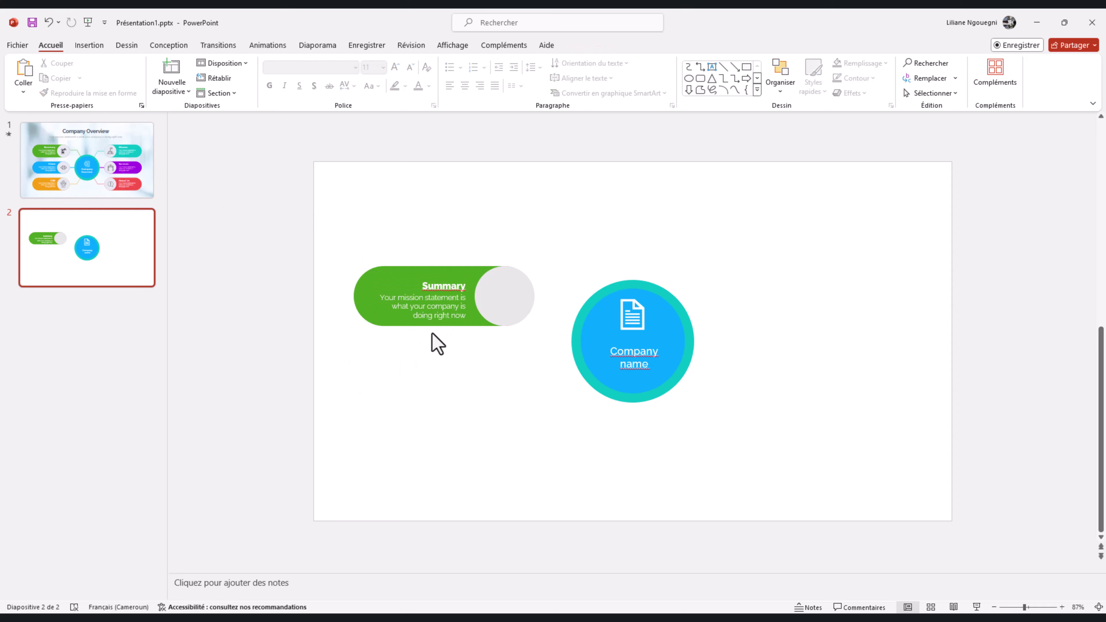
pyautogui.click(434, 307)
pyautogui.click(482, 382)
pyautogui.click(442, 313)
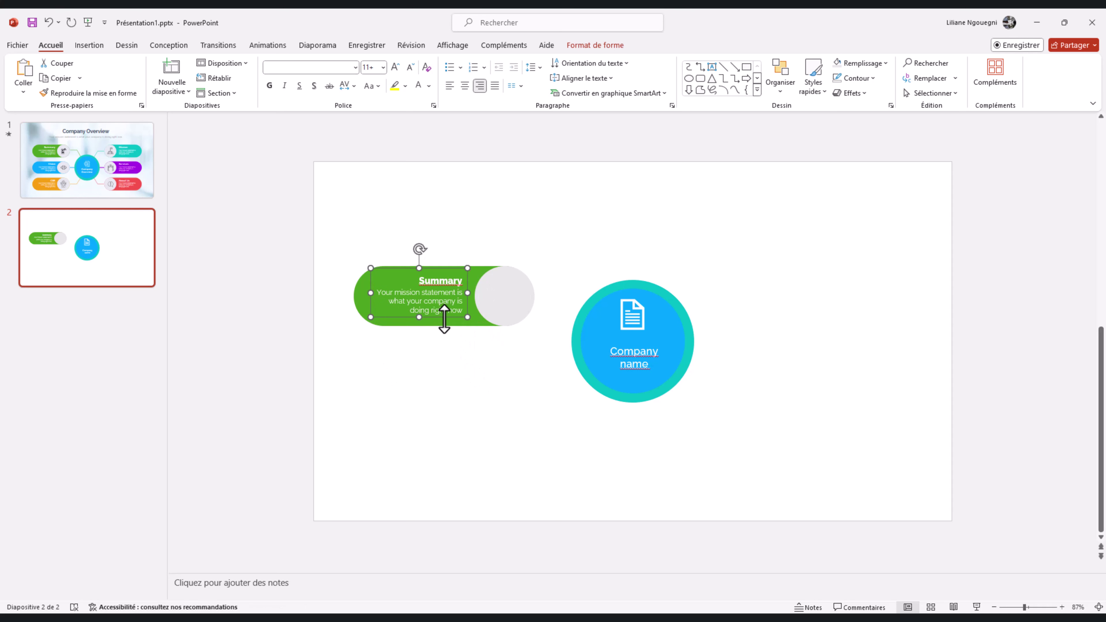
pyautogui.click(479, 398)
pyautogui.click(89, 46)
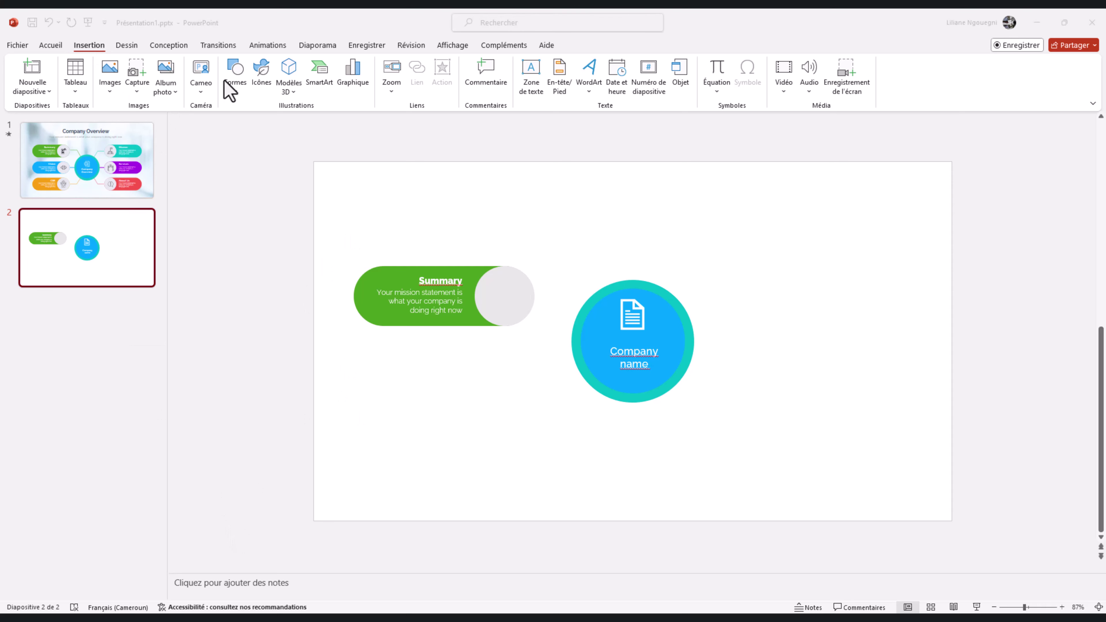
pyautogui.click(262, 72)
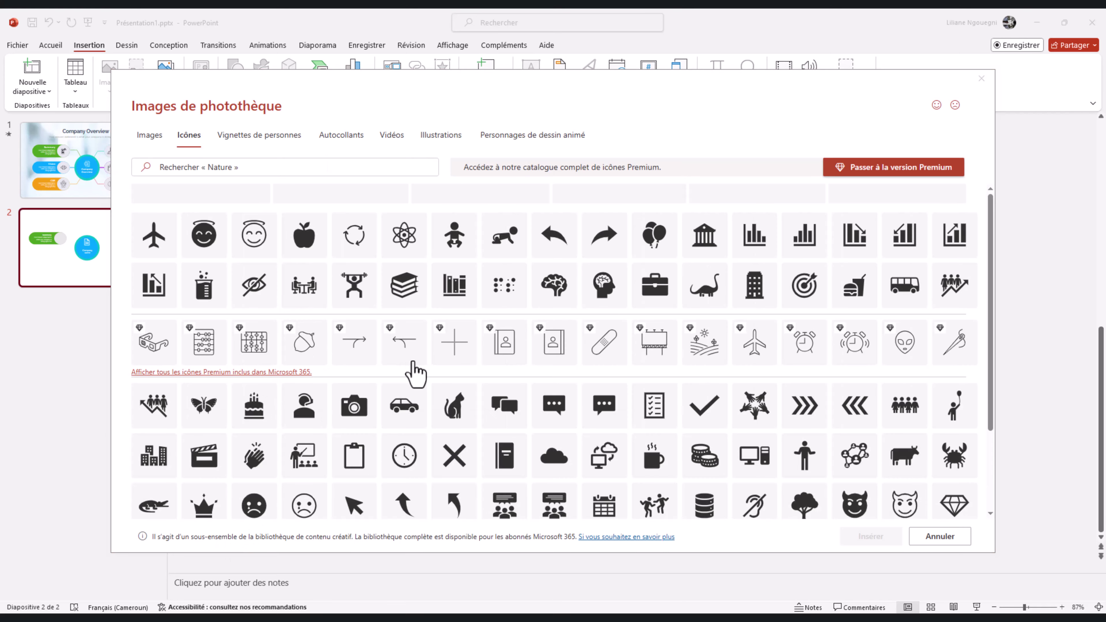
# Pick the megaphone icon from the library and insert it onto slide 2.
pyautogui.scroll(-4, 456, 375)
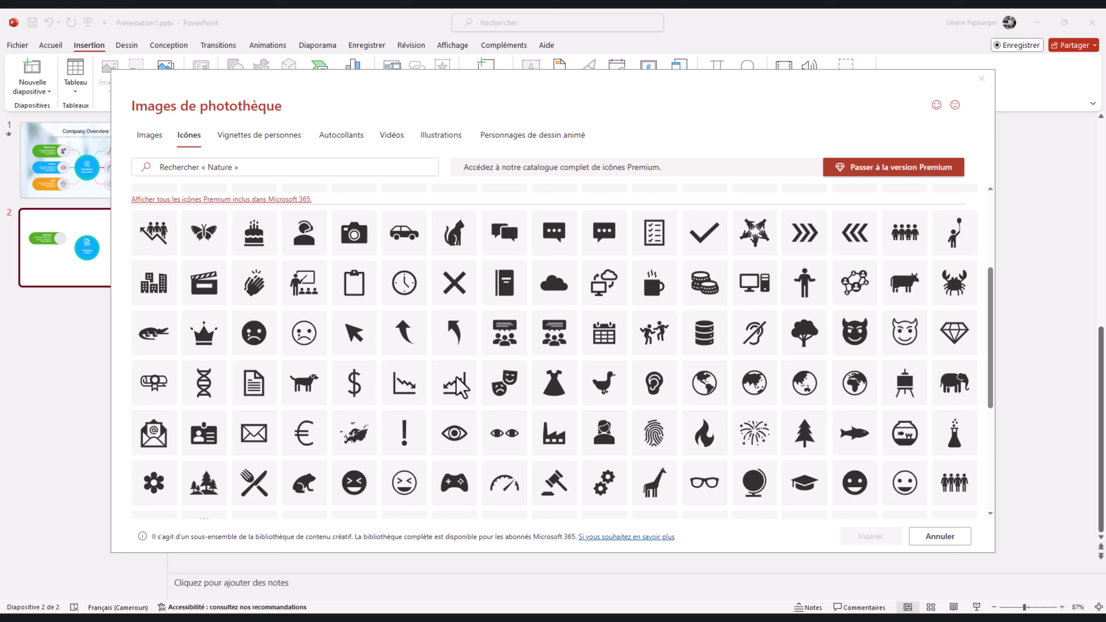
pyautogui.scroll(-5, 456, 378)
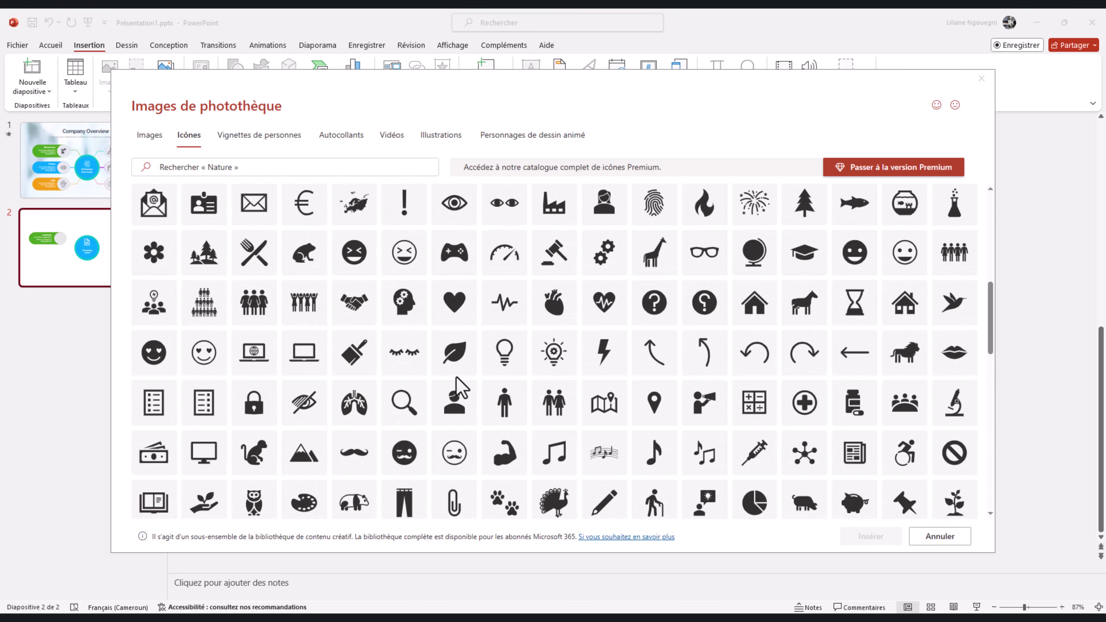
pyautogui.click(706, 403)
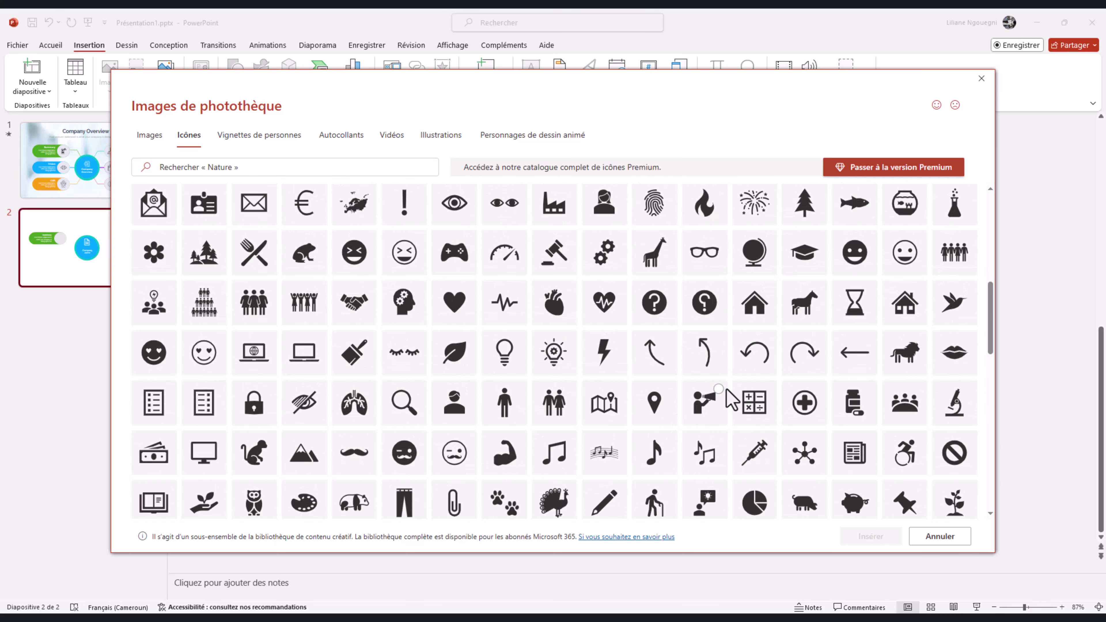
pyautogui.click(854, 538)
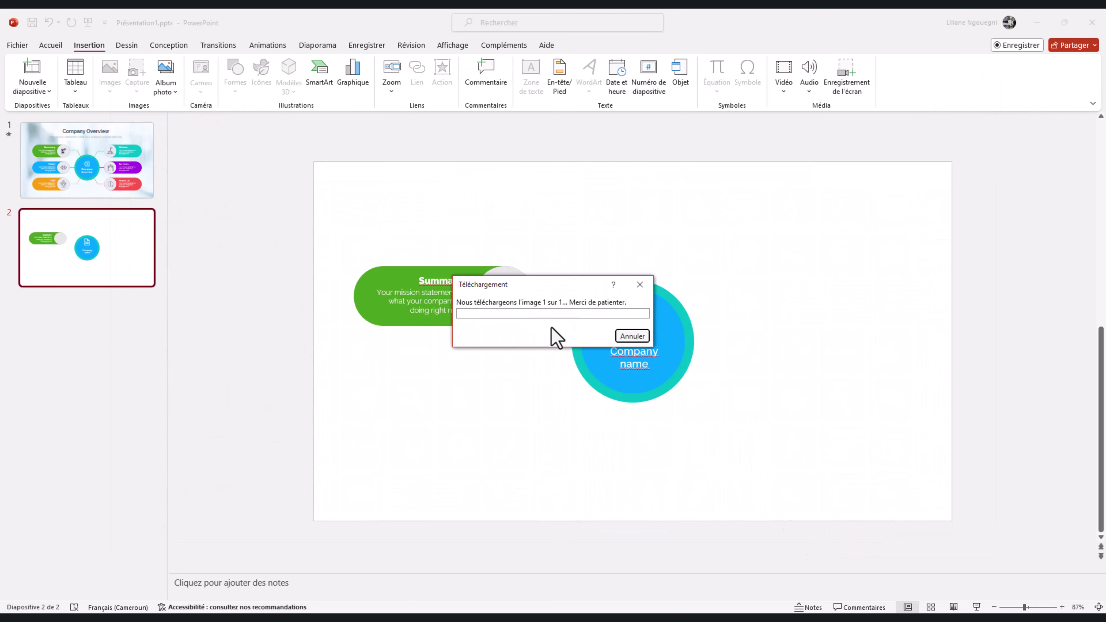
# Place the megaphone icon inside the grey circle at the right end of the Summary pill.
pyautogui.moveTo(627, 354); pyautogui.dragTo(500, 311)
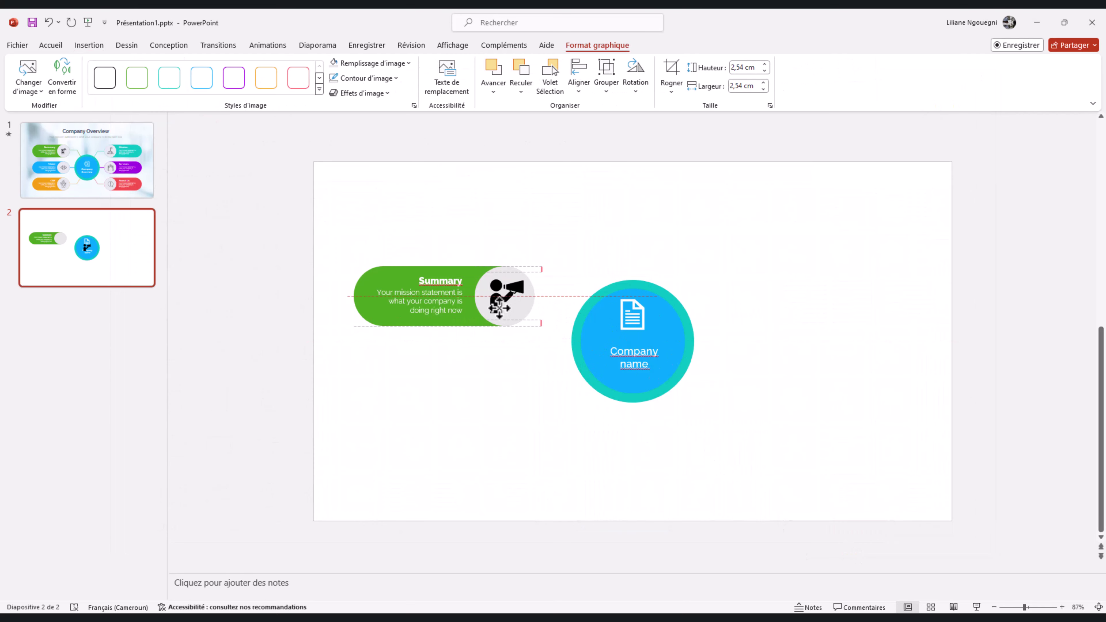
pyautogui.click(516, 375)
pyautogui.click(499, 308)
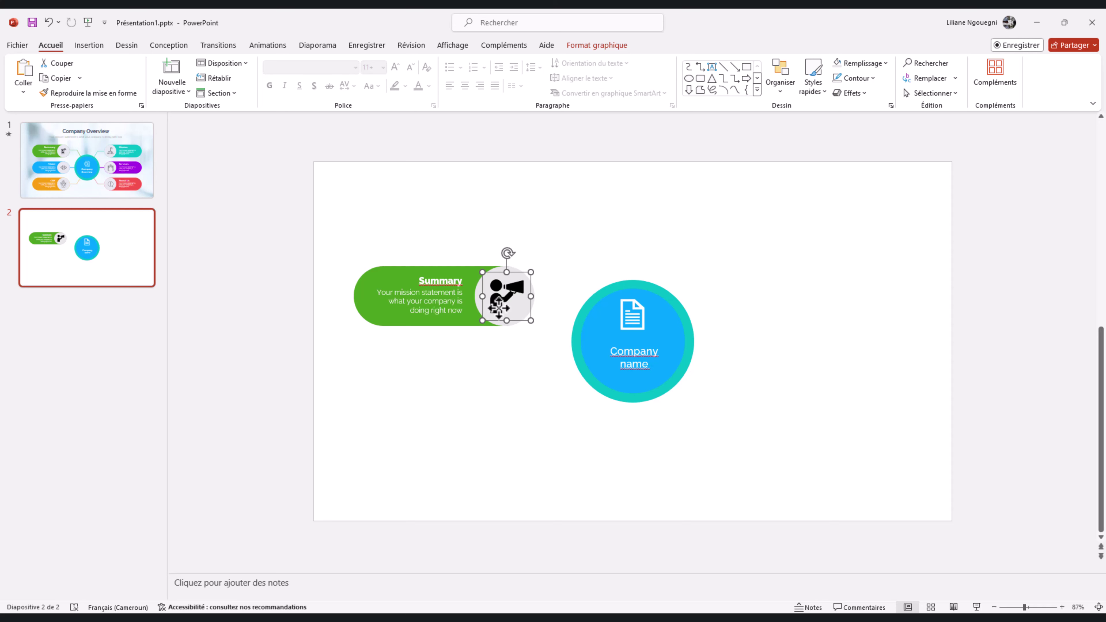
pyautogui.click(516, 463)
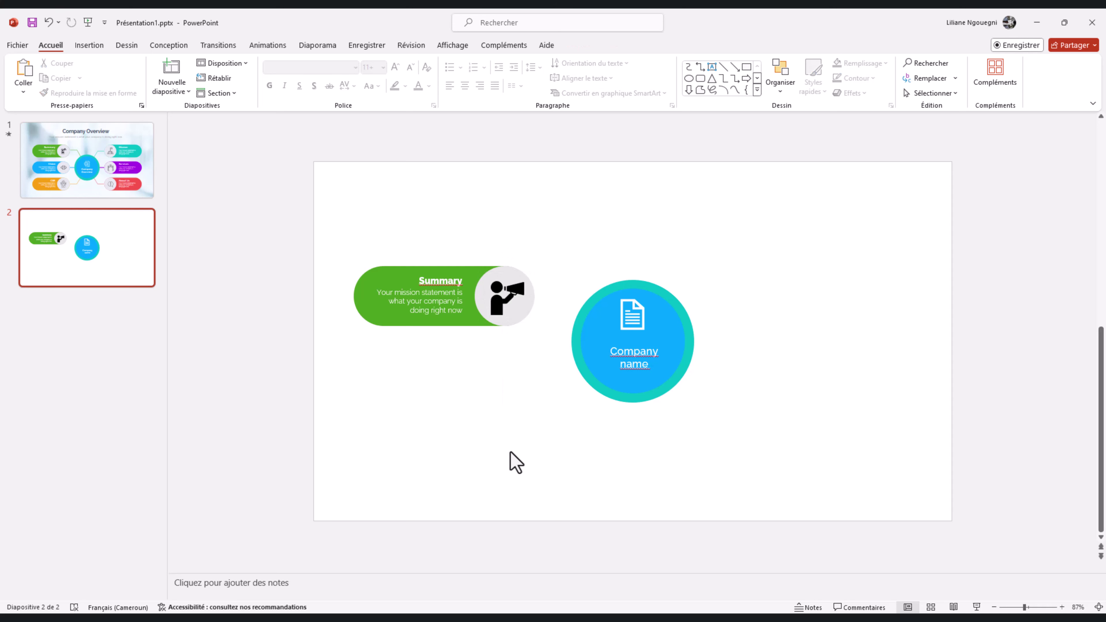
pyautogui.moveTo(508, 354); pyautogui.dragTo(418, 232)
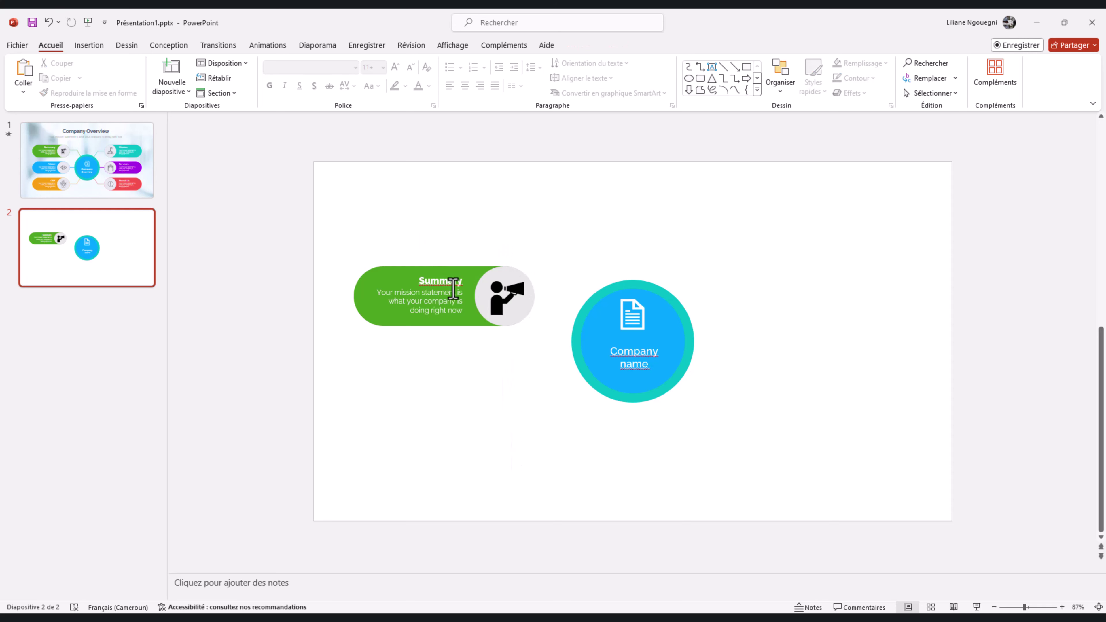
pyautogui.click(363, 300)
pyautogui.hotkey('ctrl', 'z')
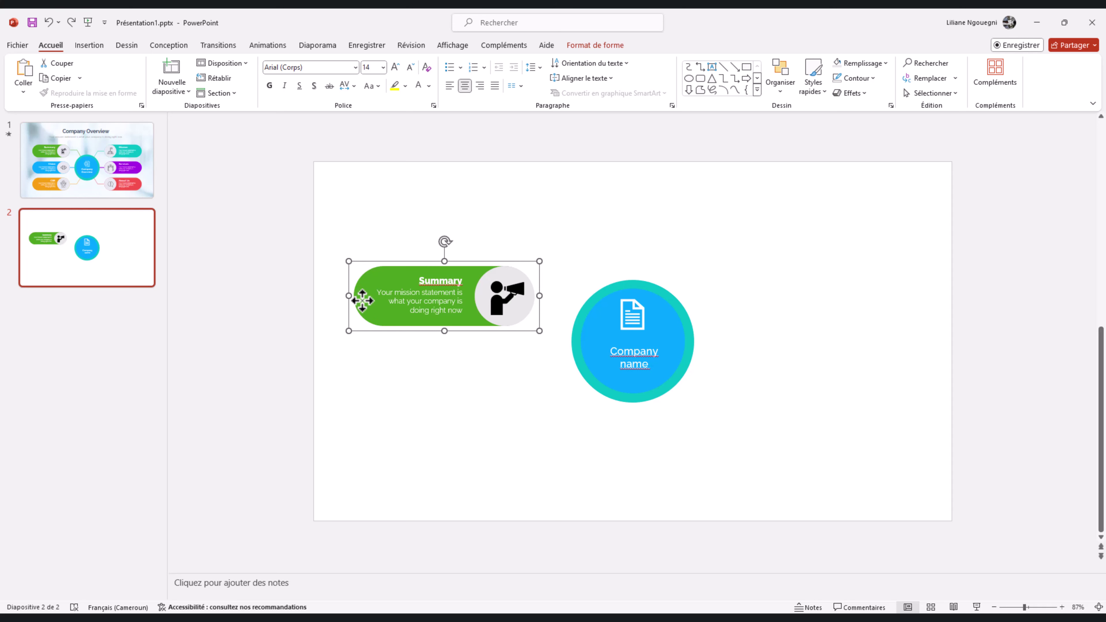
# Group the megaphone icon with the Summary pill into one shape.
pyautogui.click(458, 301)
pyautogui.keyDown('shift'); pyautogui.click(497, 300); pyautogui.keyUp('shift')
pyautogui.rightClick(497, 300)
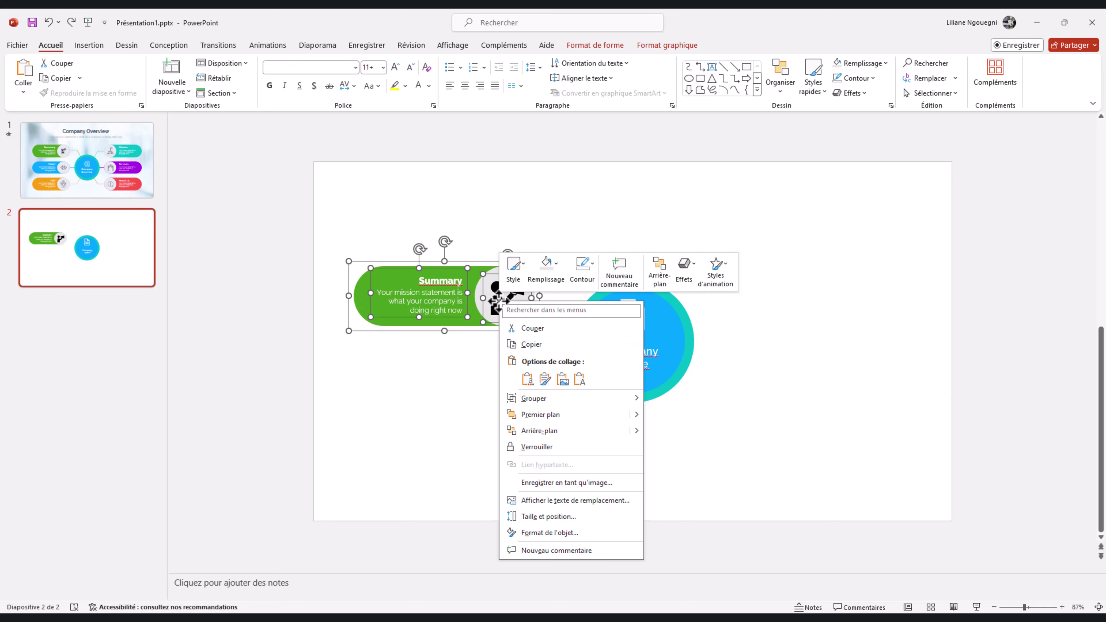
pyautogui.moveTo(566, 399)
pyautogui.click(664, 400)
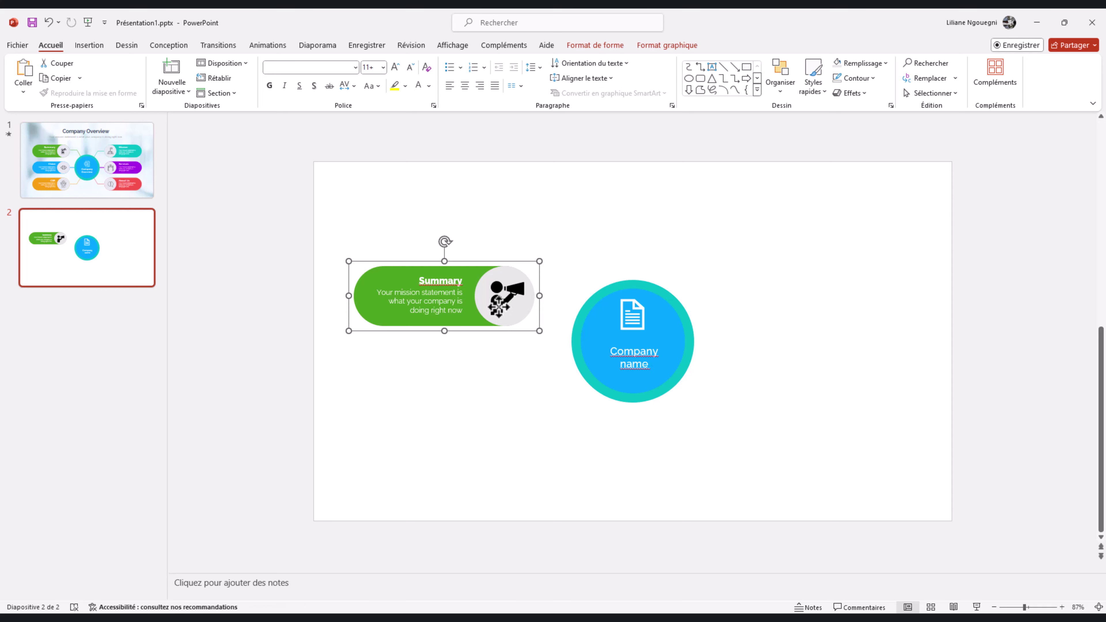
pyautogui.press('alt')
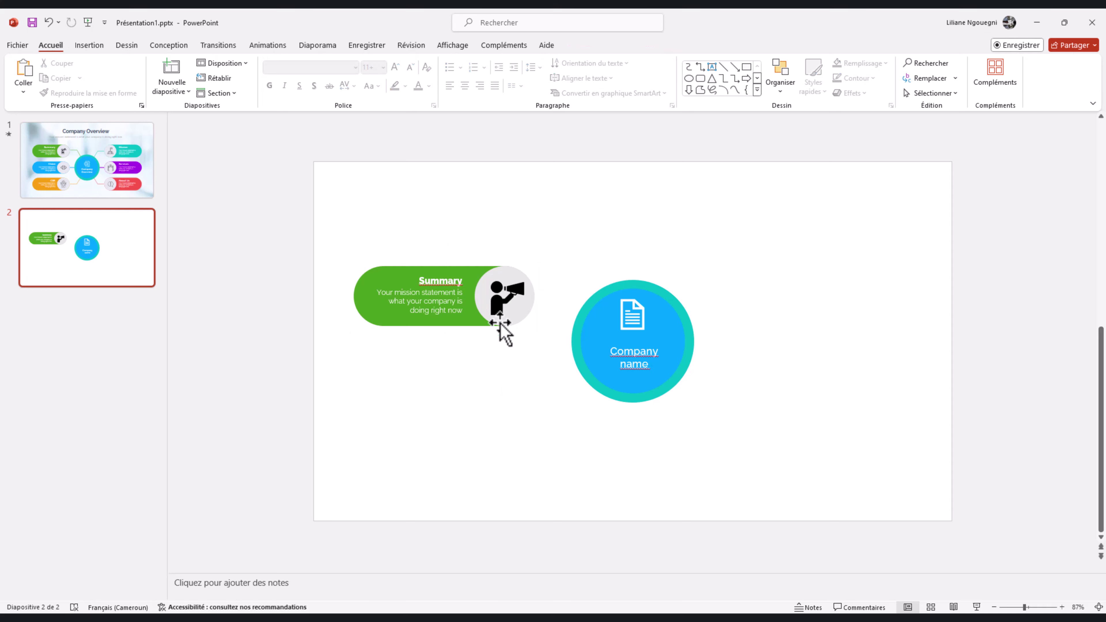
# Stack three copies of the Summary pill on the left, then copy all three right of the circle.
pyautogui.moveTo(502, 326); pyautogui.dragTo(499, 473)
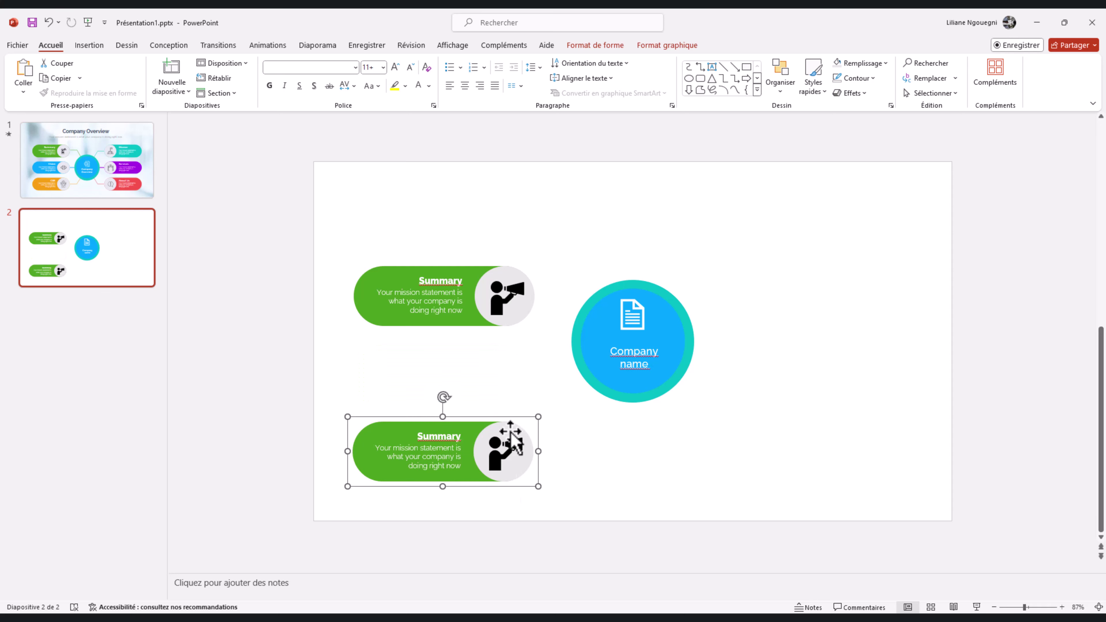
pyautogui.hotkey('ctrl', 'z')
pyautogui.moveTo(506, 394); pyautogui.dragTo(495, 475)
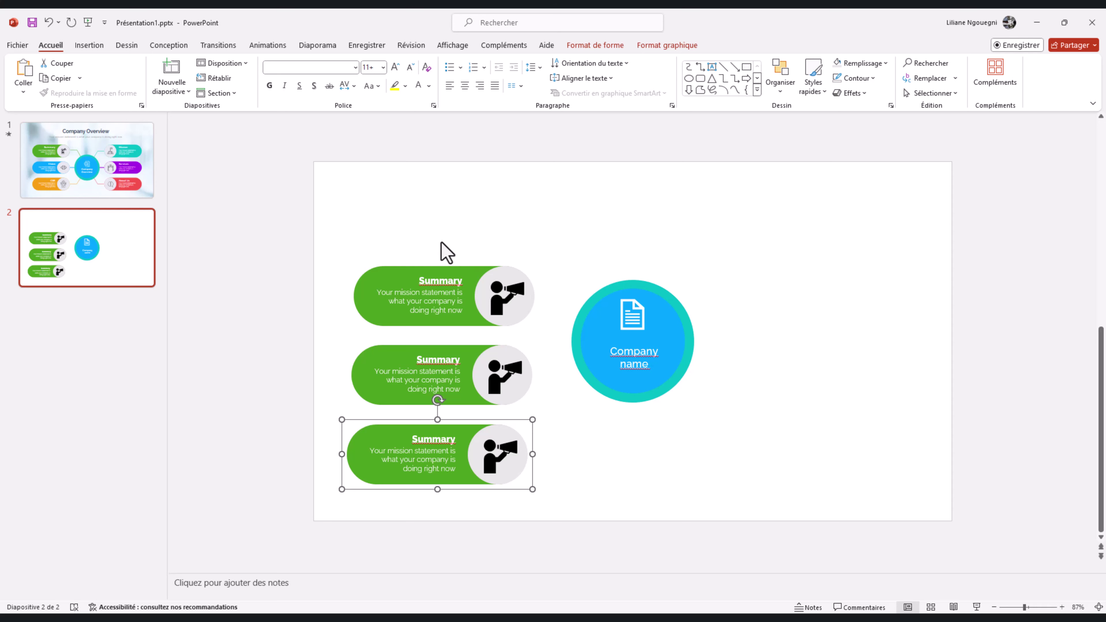
pyautogui.keyDown('shift'); pyautogui.click(437, 376); pyautogui.keyUp('shift')
pyautogui.keyDown('shift'); pyautogui.click(455, 286); pyautogui.keyUp('shift')
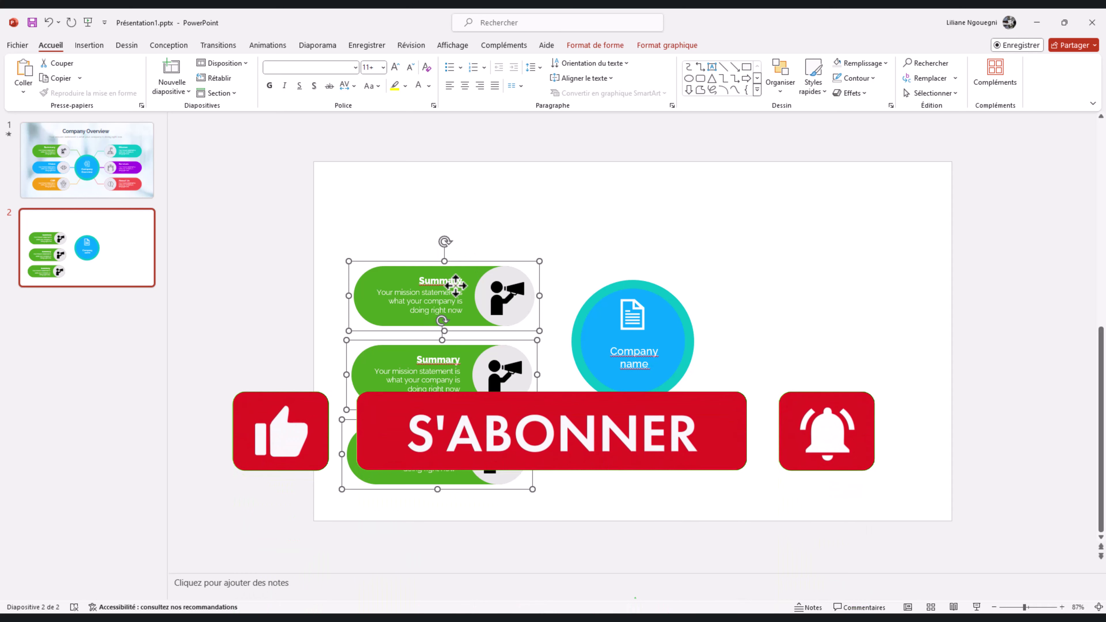
pyautogui.moveTo(455, 286); pyautogui.dragTo(852, 291)
# Flip the three right-hand Summary pills horizontally so their icons face outward.
pyautogui.click(663, 47)
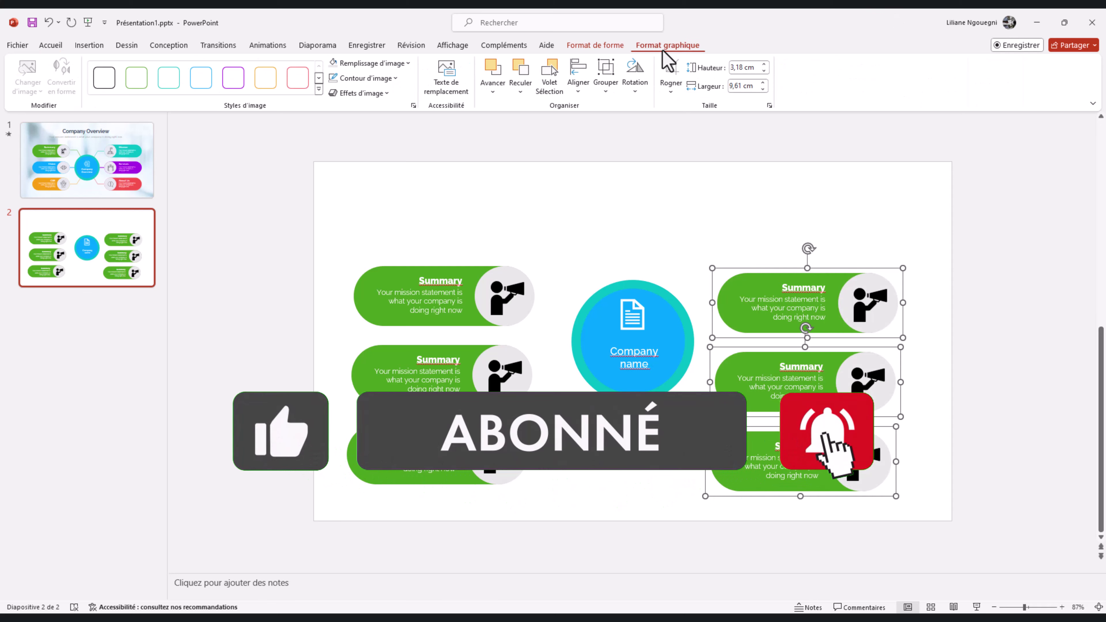
pyautogui.click(636, 73)
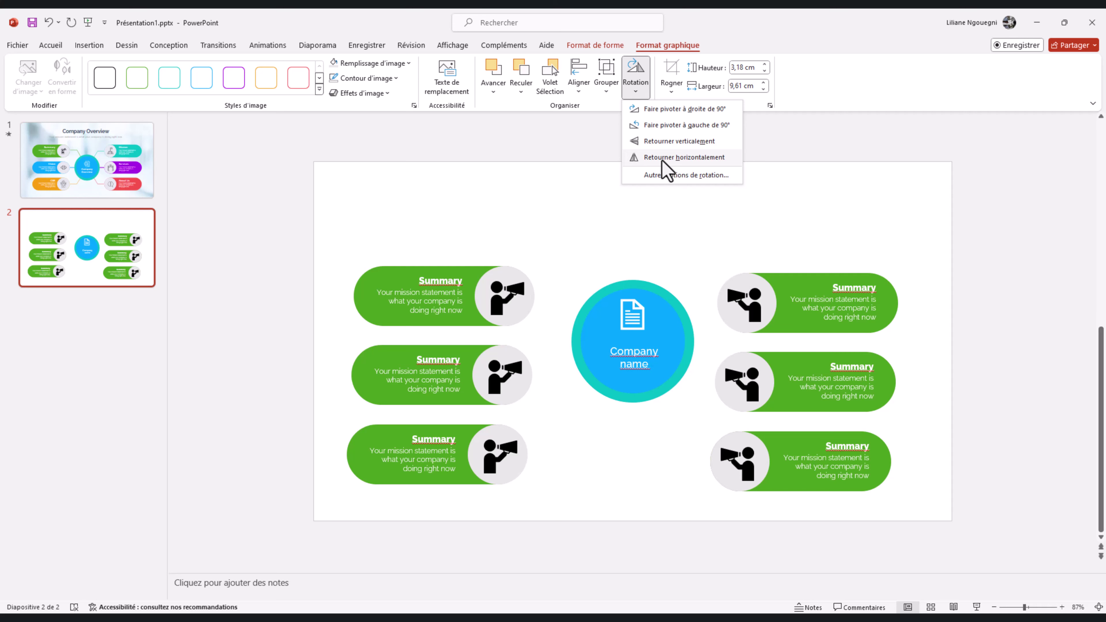
pyautogui.click(662, 158)
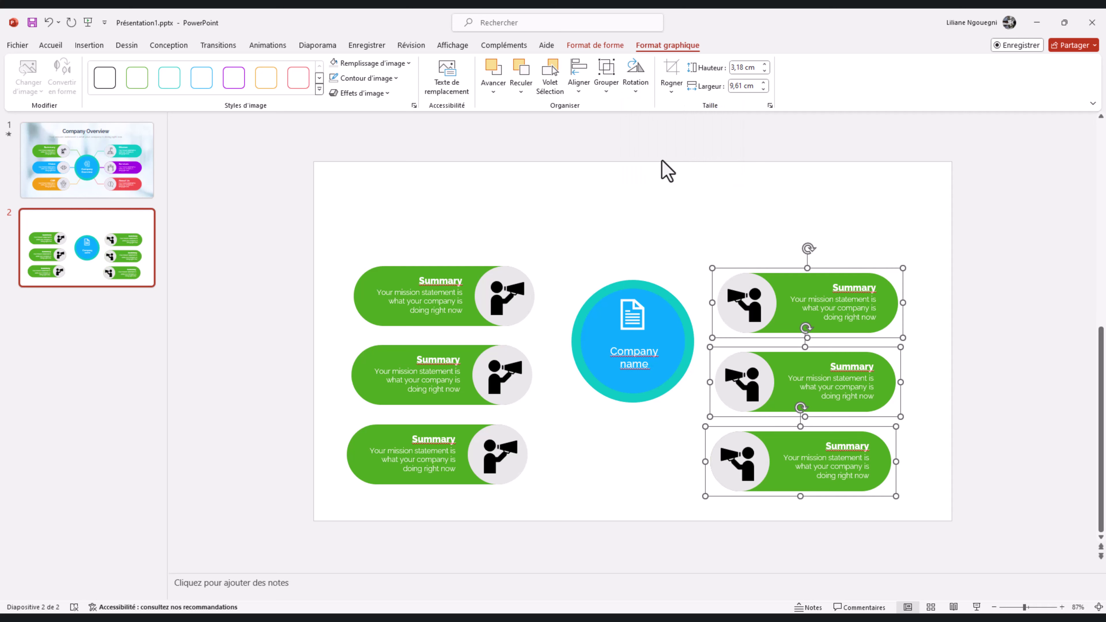
# Left-align the text in the top, middle and bottom right-hand pills.
pyautogui.click(851, 303)
pyautogui.hotkey('ctrl', 'a')
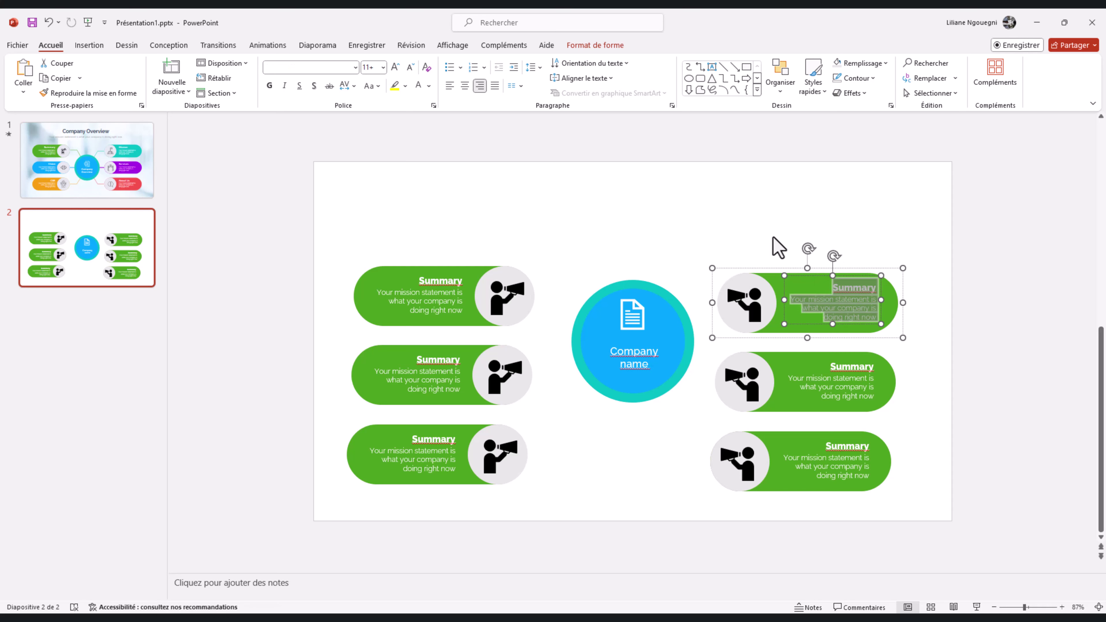
pyautogui.click(450, 86)
pyautogui.click(815, 382)
pyautogui.hotkey('ctrl', 'a')
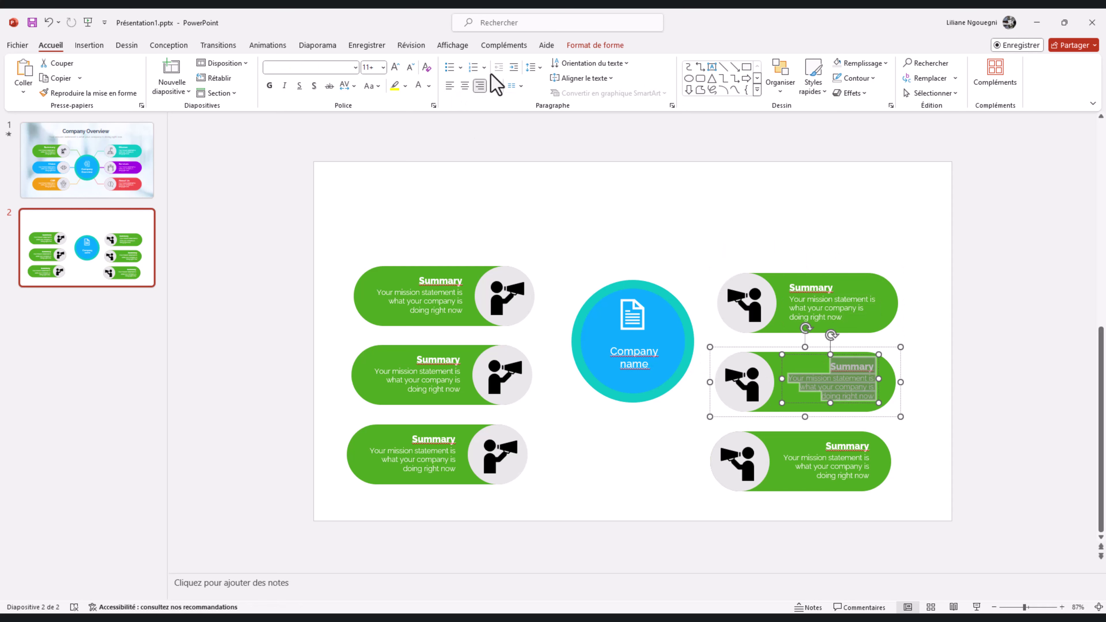
pyautogui.click(450, 86)
pyautogui.click(823, 462)
pyautogui.hotkey('ctrl', 'a')
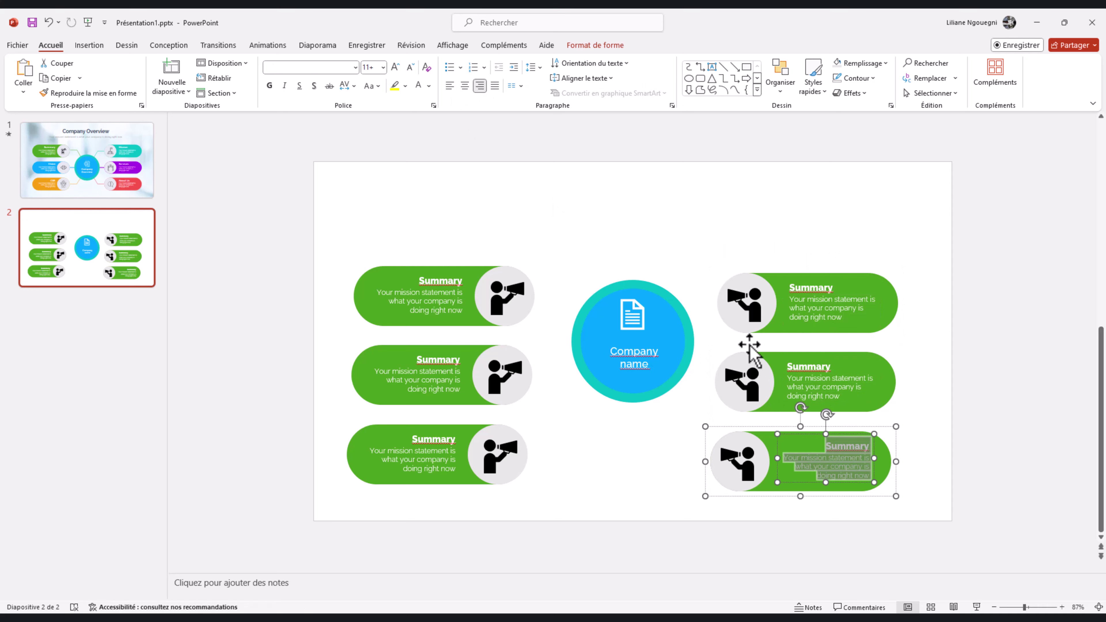
pyautogui.click(451, 86)
pyautogui.click(907, 474)
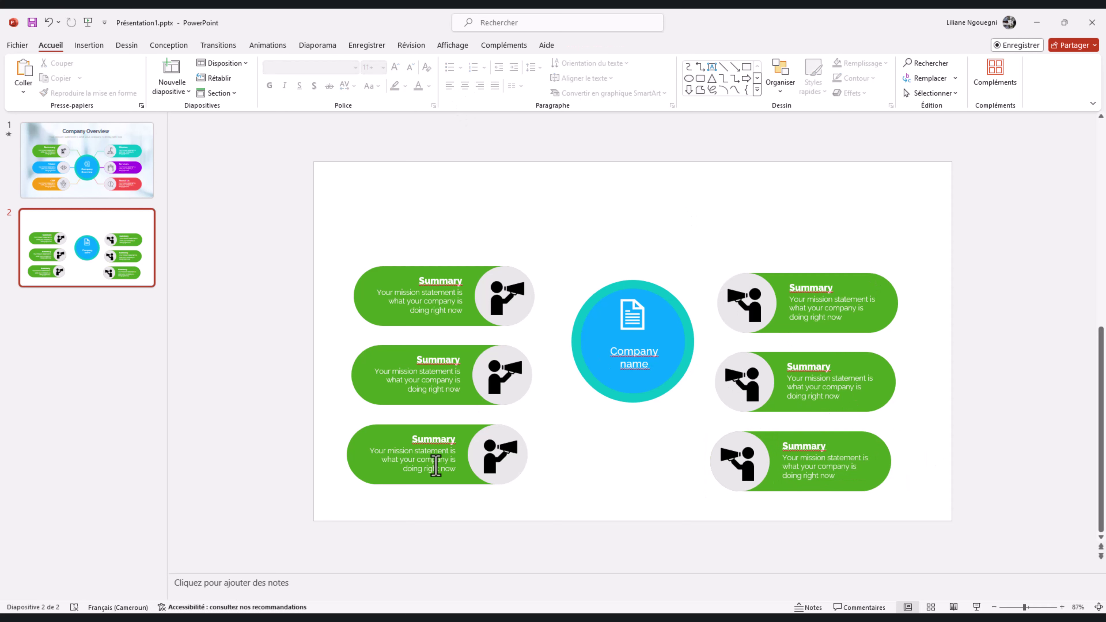
# Distribute the three left pills evenly vertically and nudge them upward.
pyautogui.click(366, 302)
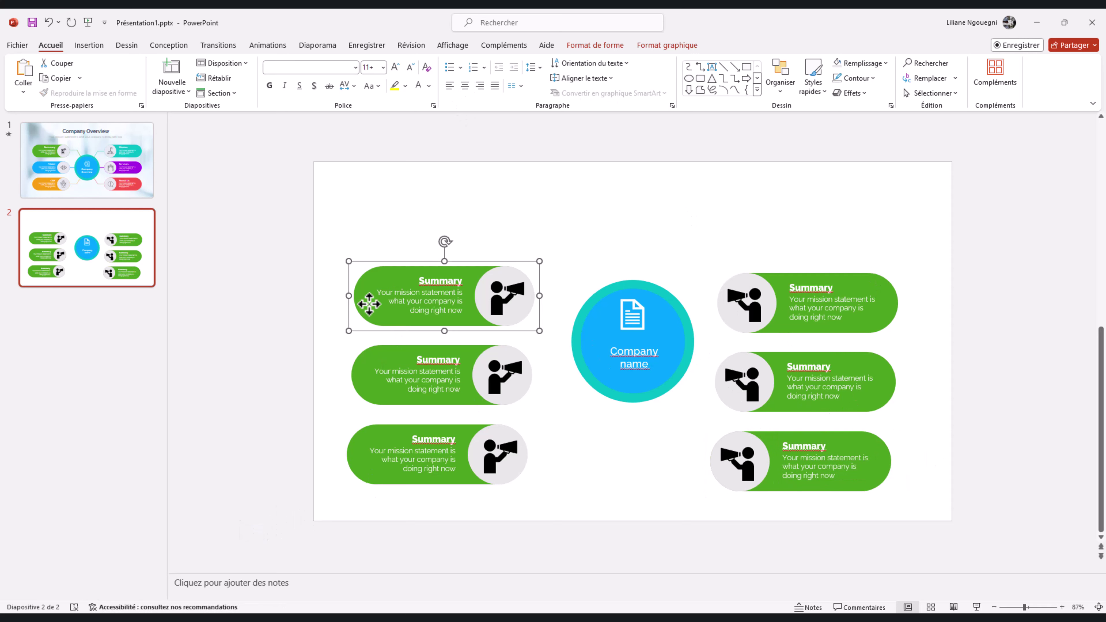
pyautogui.keyDown('shift'); pyautogui.click(365, 380); pyautogui.keyUp('shift')
pyautogui.keyDown('shift'); pyautogui.click(353, 447); pyautogui.keyUp('shift')
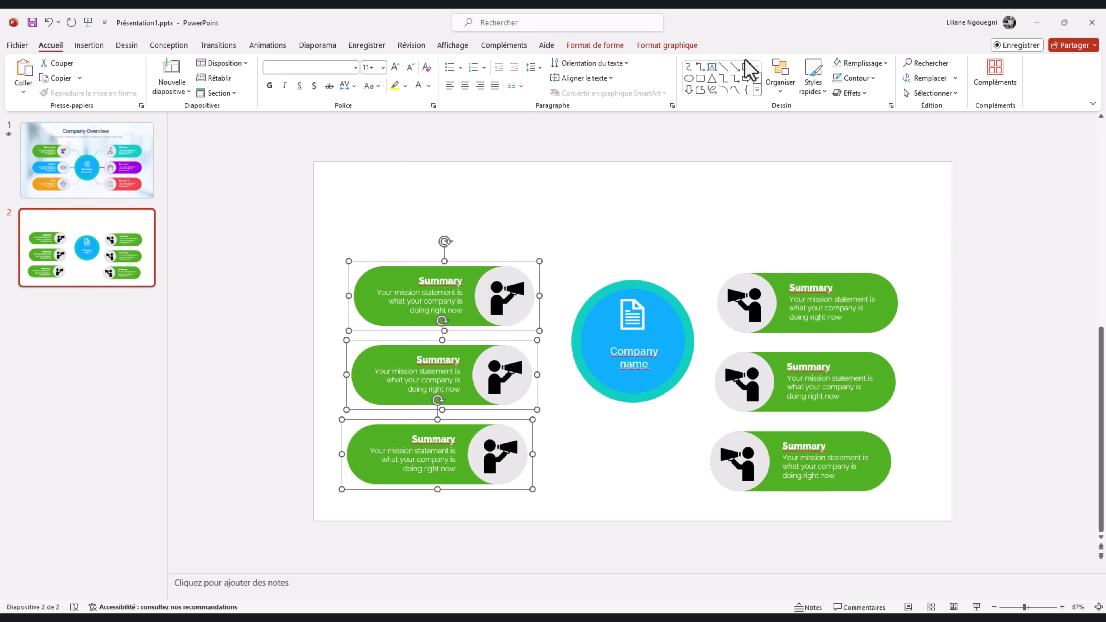
pyautogui.click(596, 45)
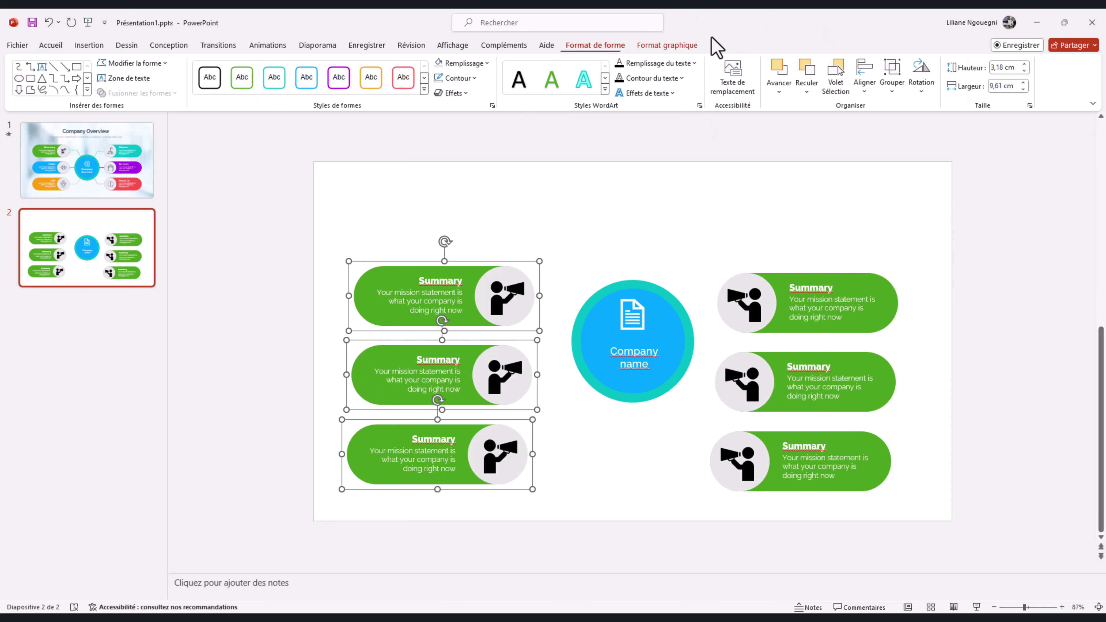
pyautogui.click(865, 87)
pyautogui.click(901, 223)
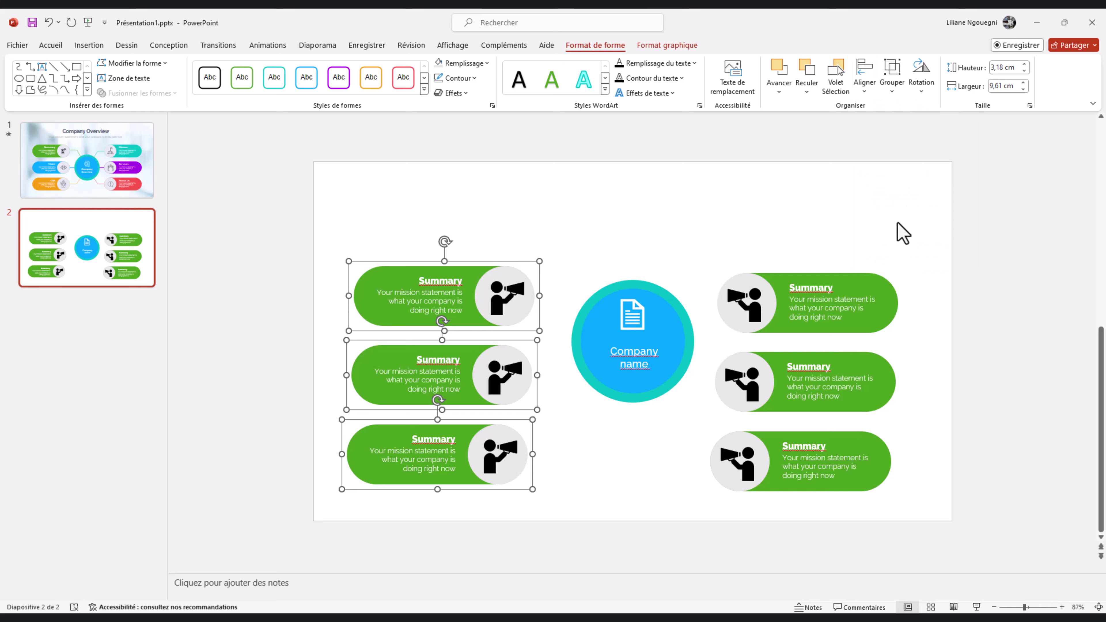
pyautogui.press('Up')
pyautogui.press('Up')
pyautogui.press('Up')
pyautogui.press('Up')
pyautogui.press('Up')
pyautogui.press('Up')
pyautogui.press('Up')
pyautogui.press('Up')
pyautogui.press('Up')
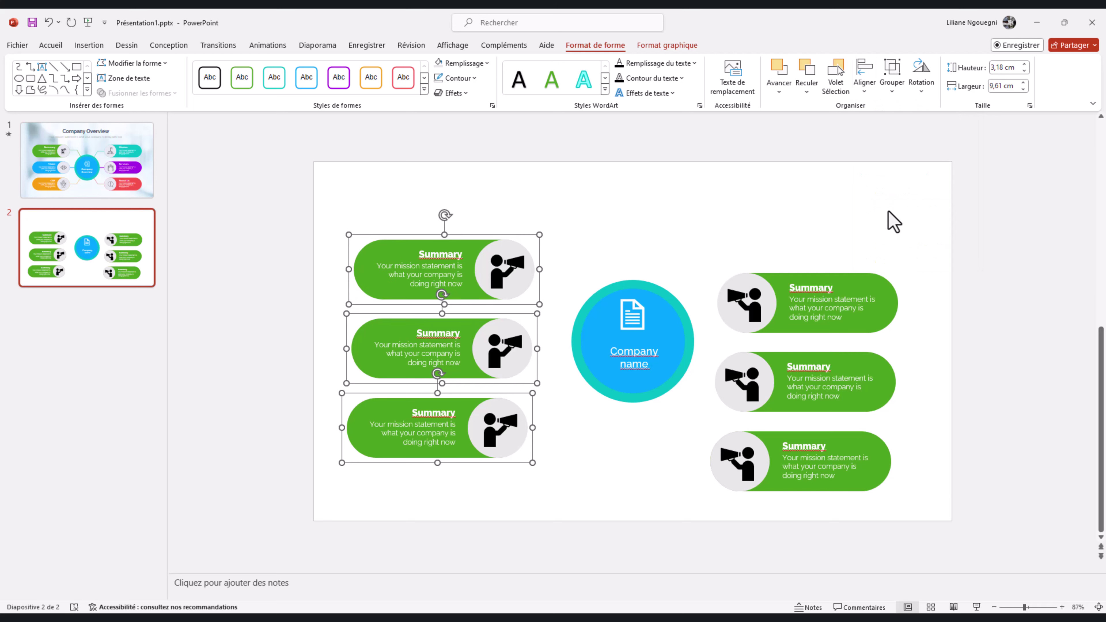
pyautogui.click(865, 88)
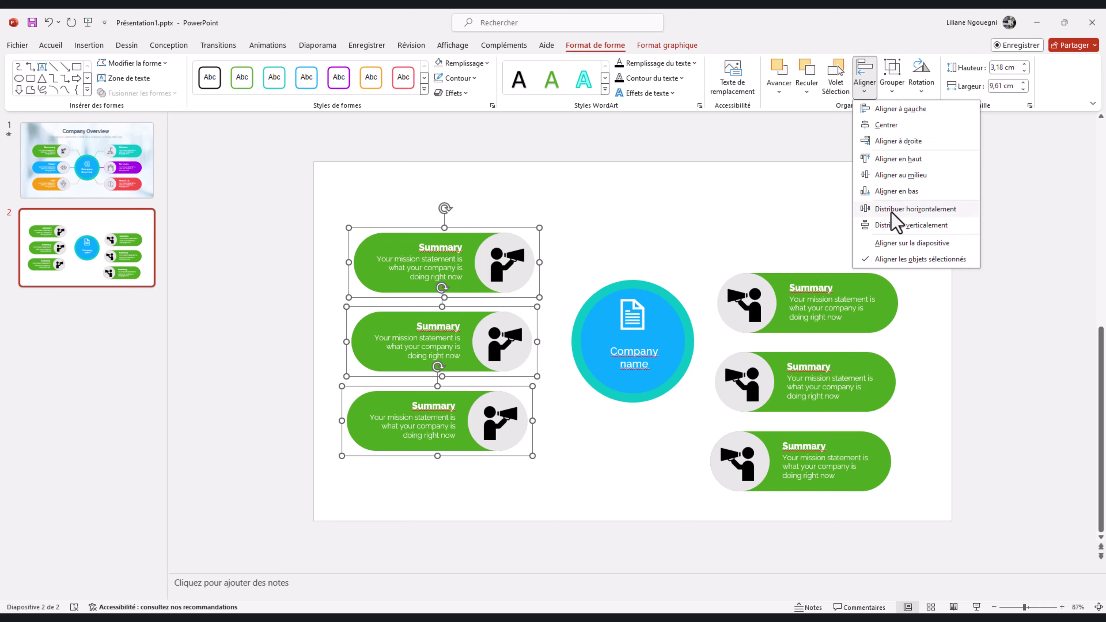
pyautogui.click(893, 224)
pyautogui.click(818, 270)
# Drag the three right-hand pills up to match the left column's height.
pyautogui.click(771, 314)
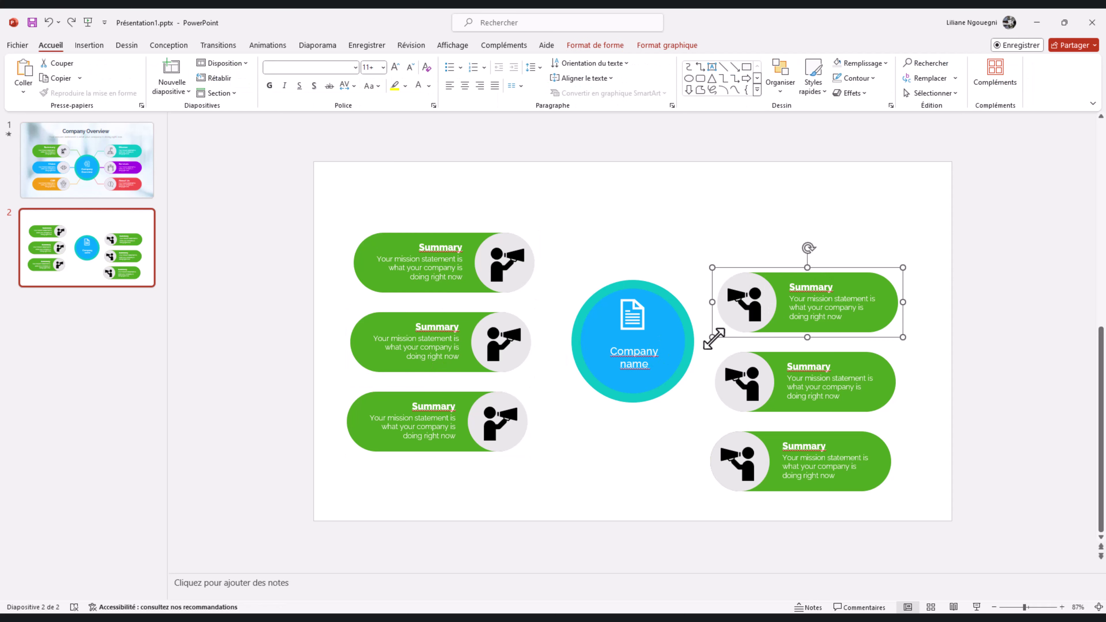
pyautogui.keyDown('shift'); pyautogui.click(786, 394); pyautogui.keyUp('shift')
pyautogui.keyDown('shift'); pyautogui.click(837, 439); pyautogui.keyUp('shift')
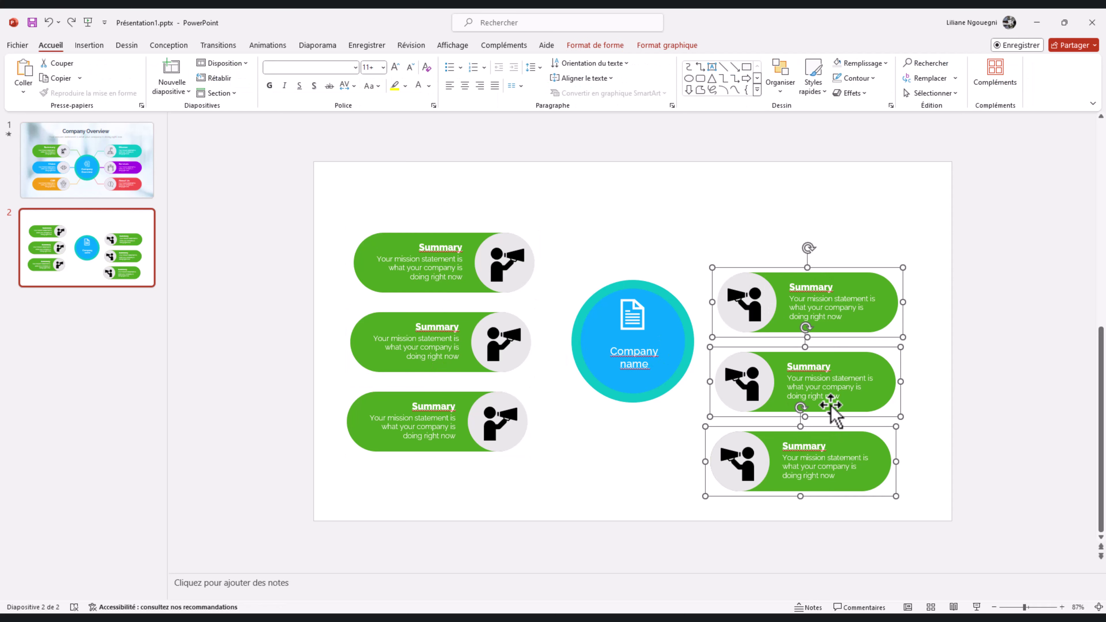
pyautogui.moveTo(835, 413); pyautogui.dragTo(829, 371)
pyautogui.click(478, 433)
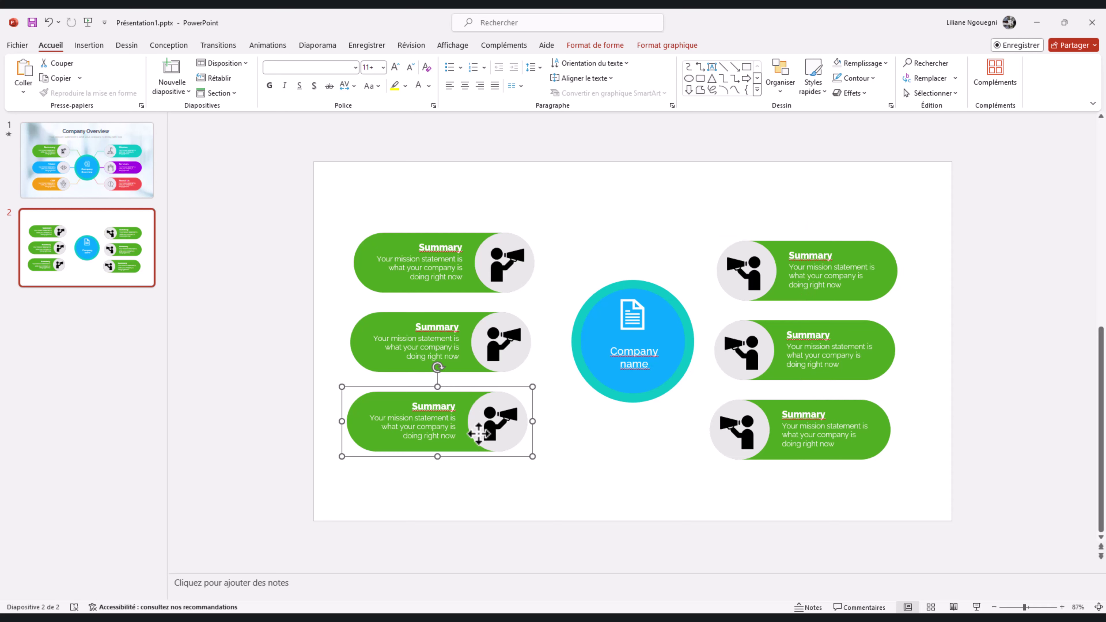
pyautogui.keyDown('shift'); pyautogui.click(801, 422); pyautogui.keyUp('shift')
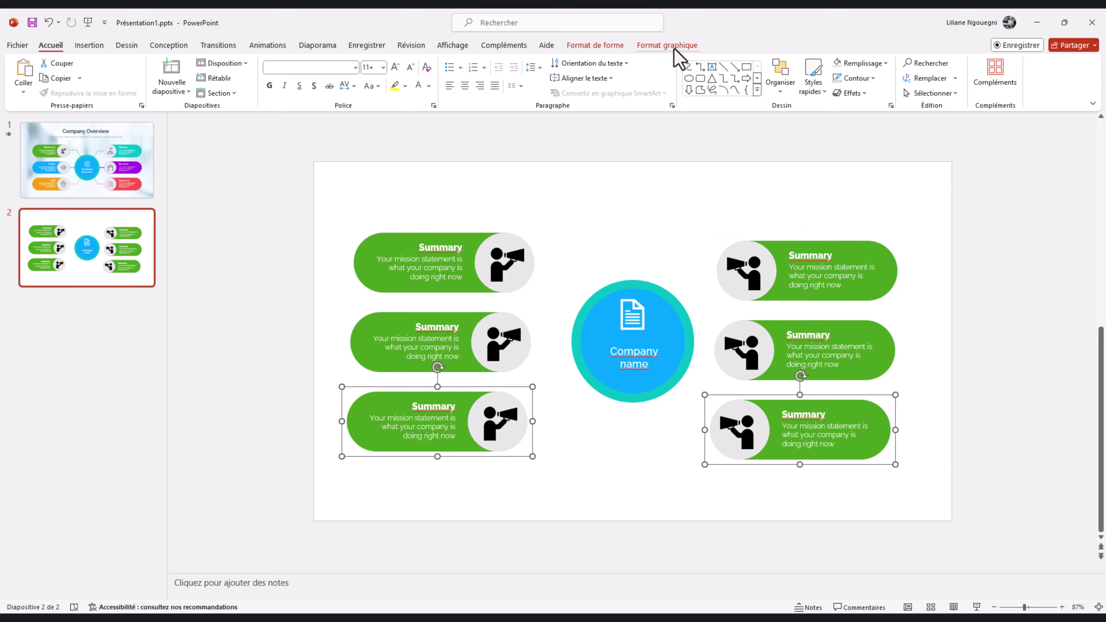
# Align the bottom pair and the middle pair of pills to the same height.
pyautogui.click(618, 47)
pyautogui.click(865, 80)
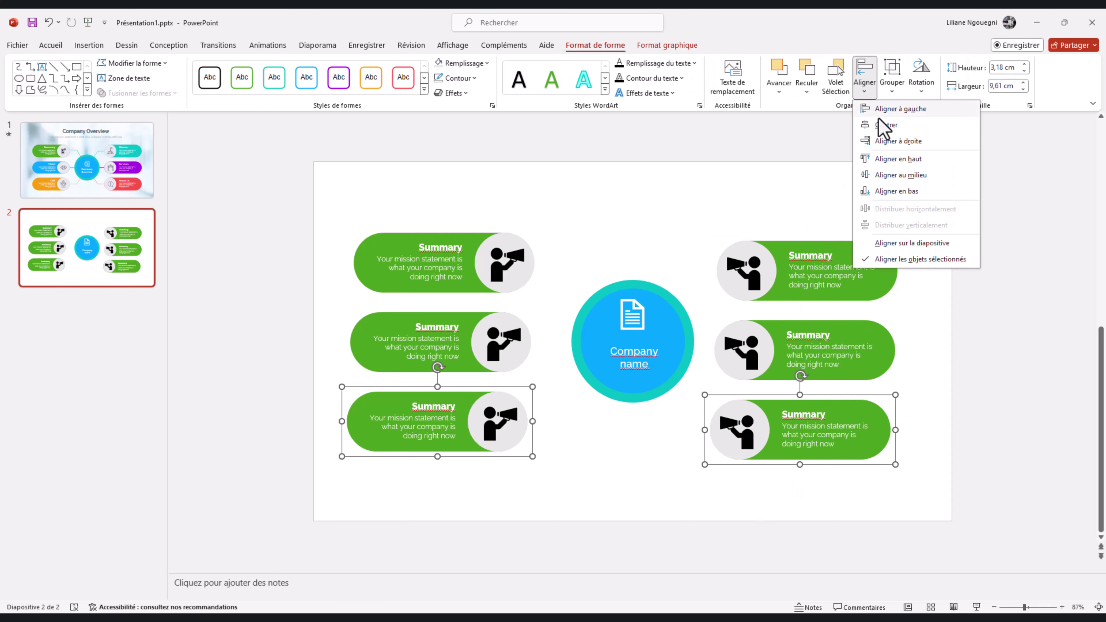
pyautogui.click(882, 175)
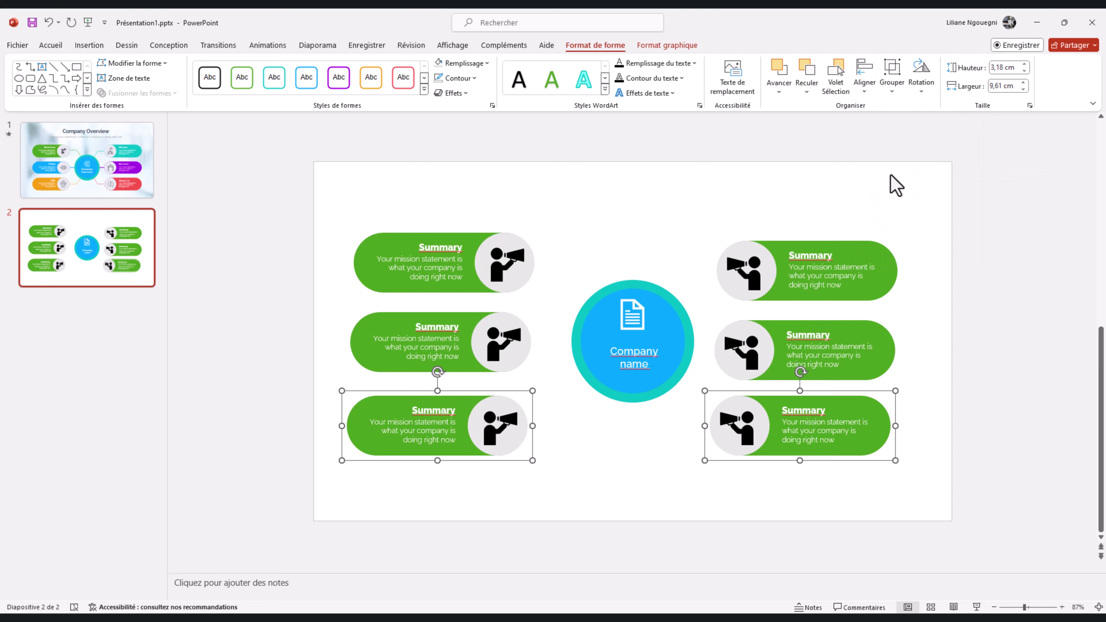
pyautogui.keyDown('shift'); pyautogui.click(838, 343); pyautogui.keyUp('shift')
pyautogui.keyDown('shift'); pyautogui.click(408, 338); pyautogui.keyUp('shift')
pyautogui.click(333, 376)
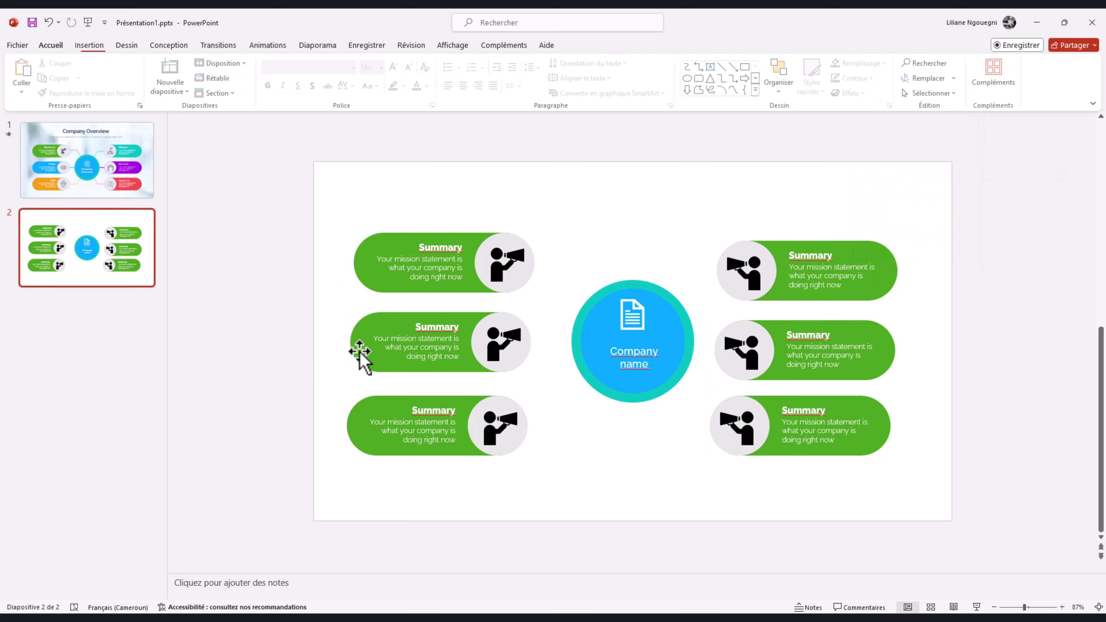
pyautogui.click(429, 343)
pyautogui.keyDown('shift'); pyautogui.click(740, 350); pyautogui.keyUp('shift')
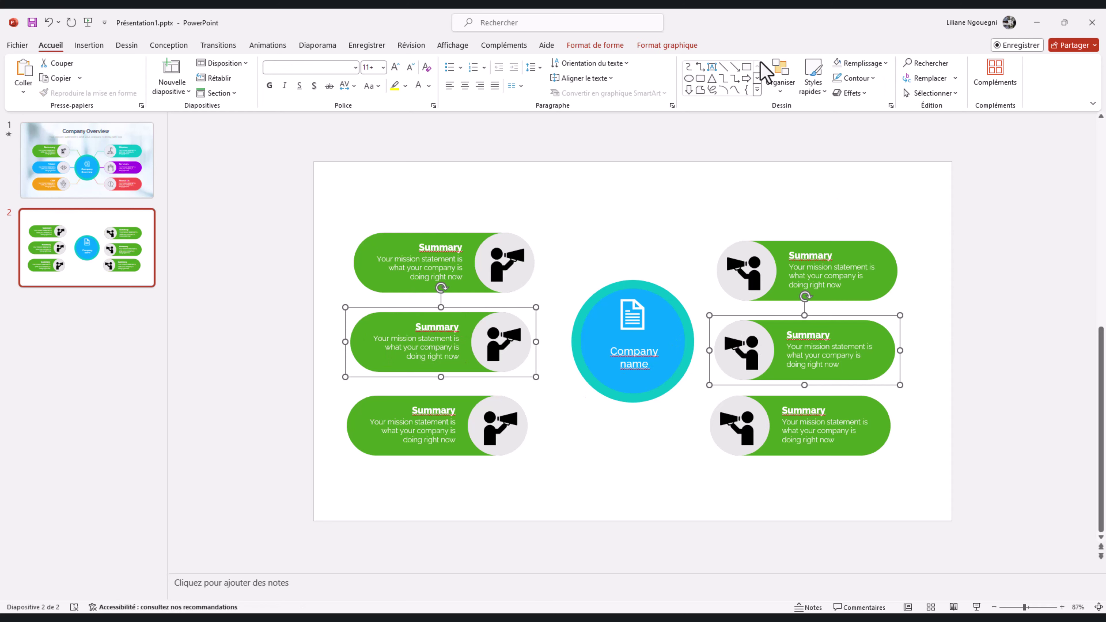
pyautogui.click(601, 45)
pyautogui.click(864, 85)
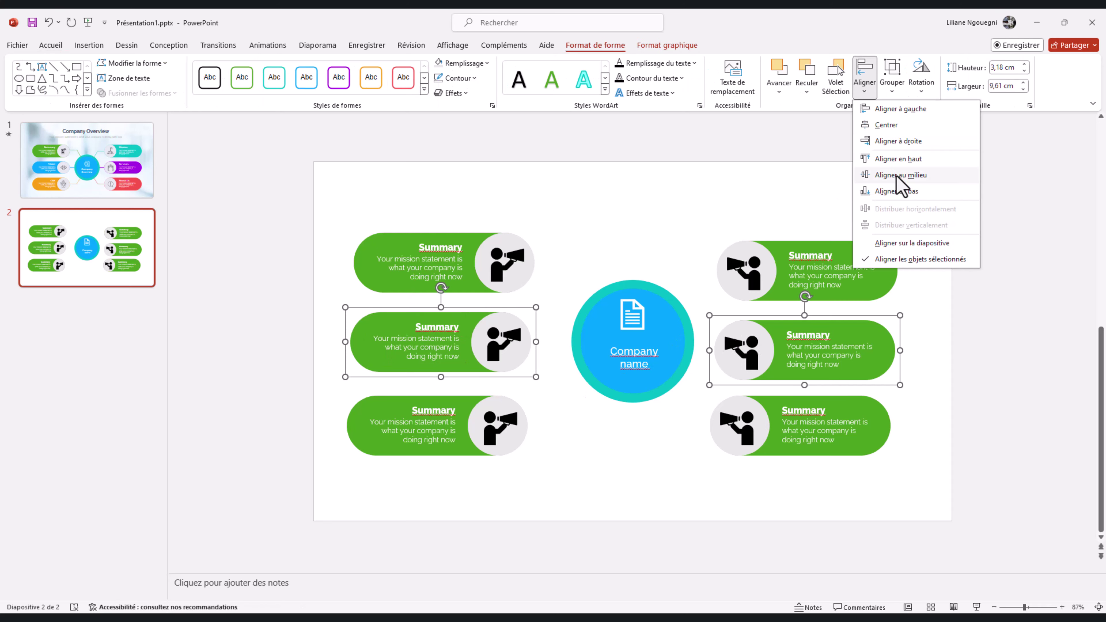
pyautogui.click(897, 175)
# Align the top-left and top-right pills to the same height.
pyautogui.click(788, 283)
pyautogui.keyDown('shift'); pyautogui.click(501, 250); pyautogui.keyUp('shift')
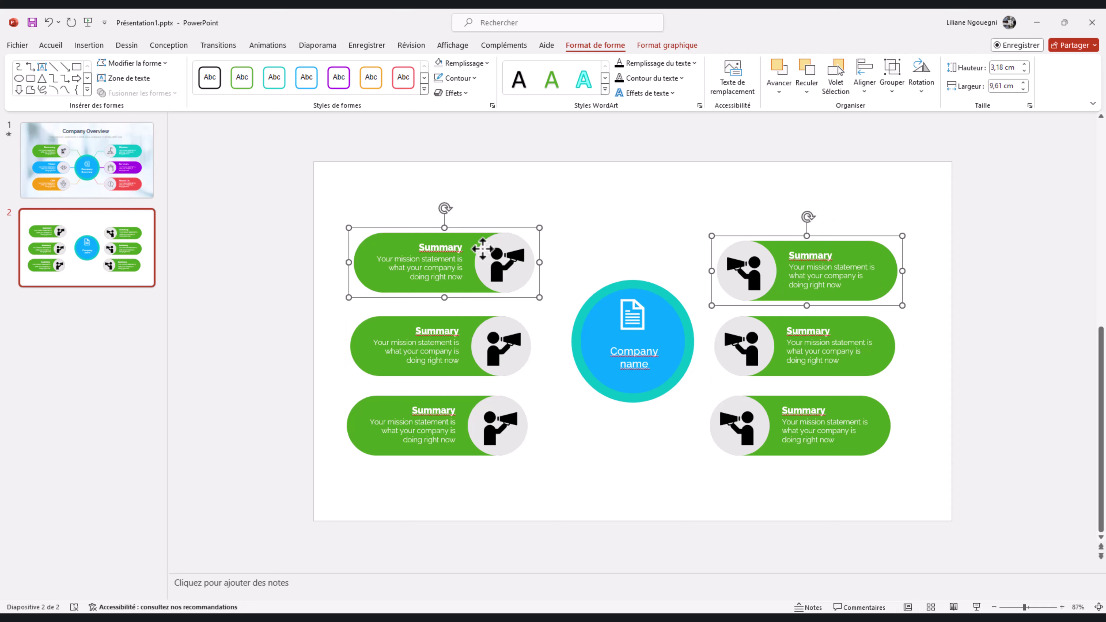
pyautogui.click(860, 87)
pyautogui.click(904, 178)
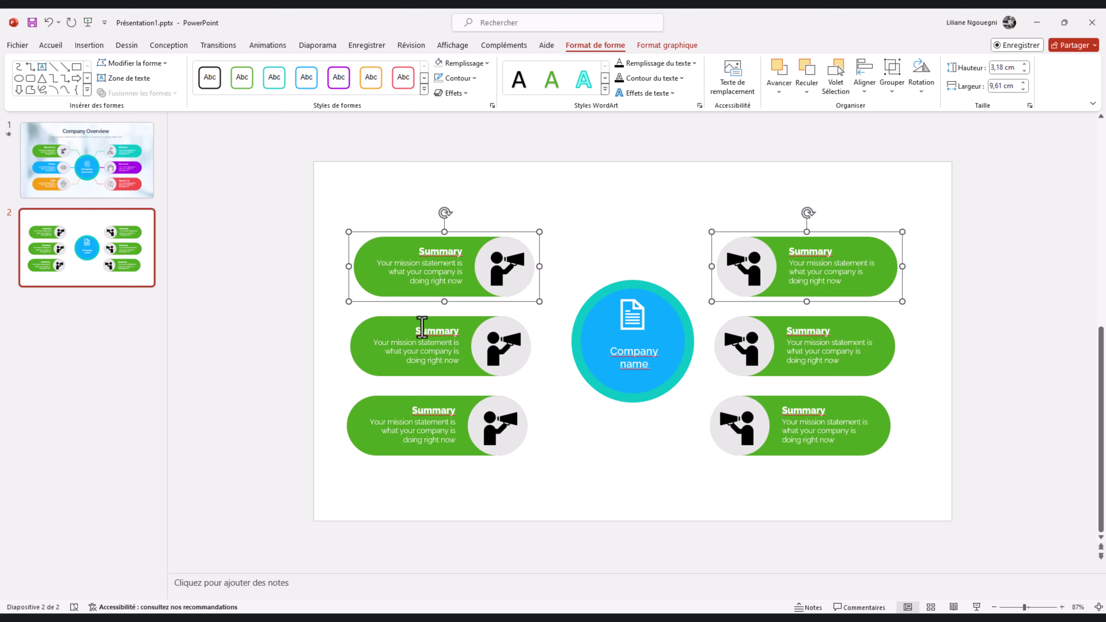
pyautogui.keyDown('shift'); pyautogui.click(423, 341); pyautogui.keyUp('shift')
pyautogui.click(684, 237)
# Centre the three left pills on one another and distribute them evenly vertically.
pyautogui.click(507, 267)
pyautogui.keyDown('shift'); pyautogui.click(504, 346); pyautogui.keyUp('shift')
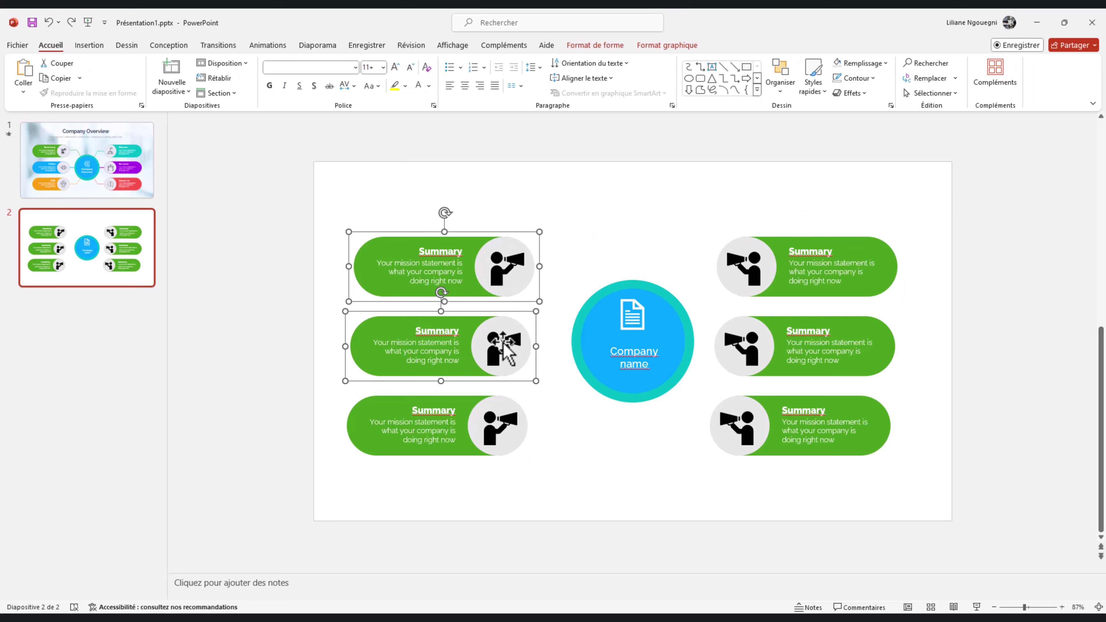
pyautogui.keyDown('shift'); pyautogui.click(487, 436); pyautogui.keyUp('shift')
pyautogui.click(595, 45)
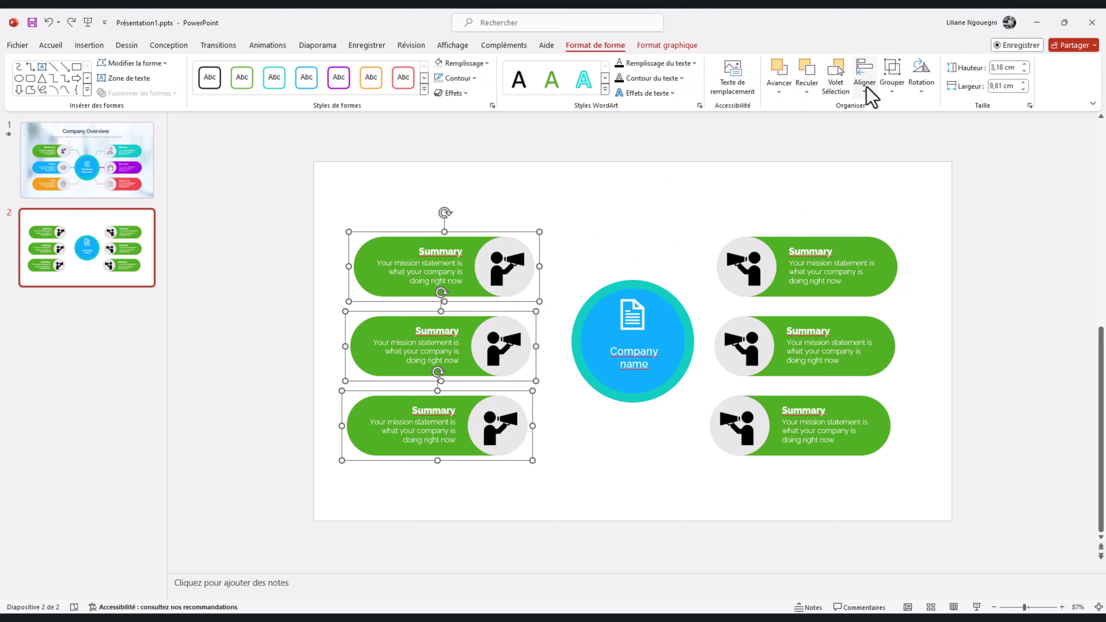
pyautogui.click(865, 87)
pyautogui.click(885, 127)
pyautogui.click(864, 88)
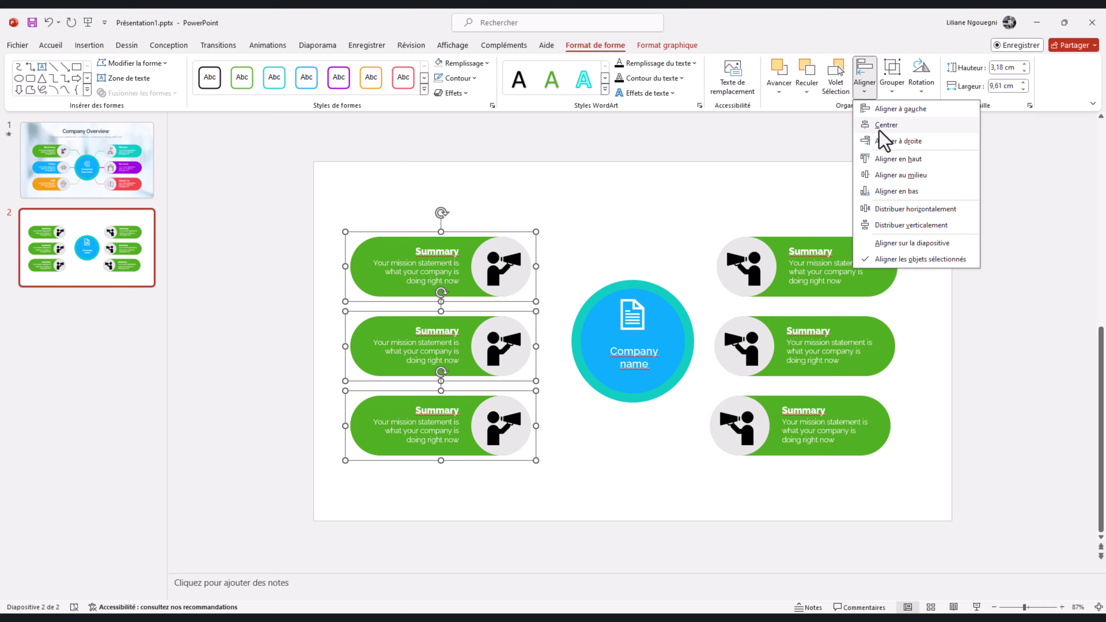
pyautogui.click(898, 225)
# Centre the three right-hand pills on one another and space them evenly.
pyautogui.click(810, 259)
pyautogui.keyDown('shift'); pyautogui.click(818, 325); pyautogui.keyUp('shift')
pyautogui.keyDown('shift'); pyautogui.click(835, 414); pyautogui.keyUp('shift')
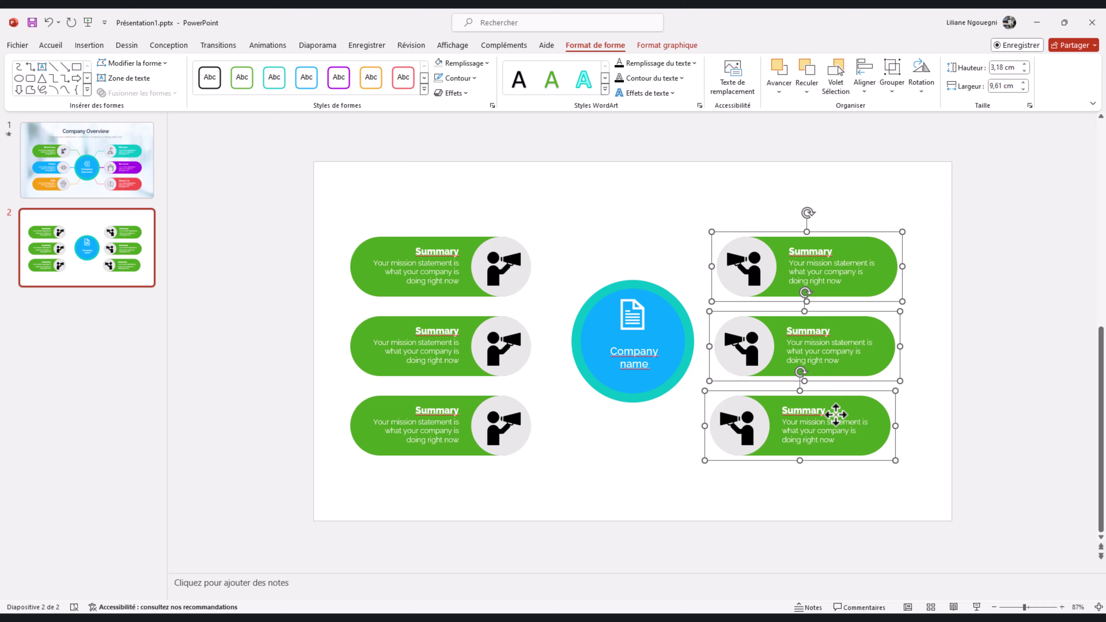
pyautogui.click(865, 87)
pyautogui.click(887, 125)
pyautogui.click(865, 87)
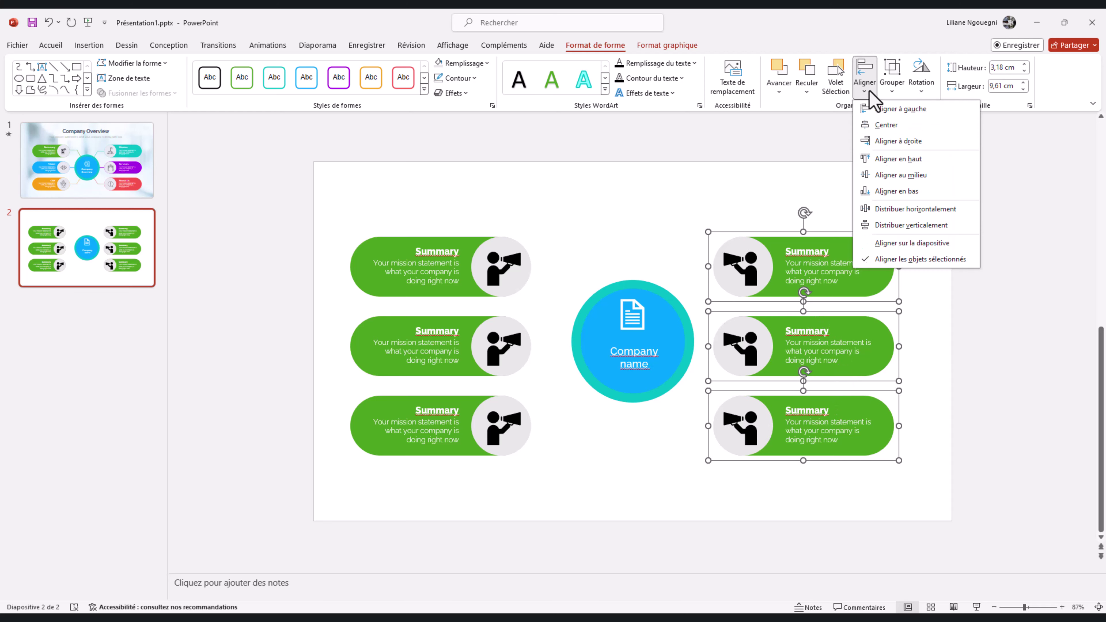
pyautogui.click(890, 209)
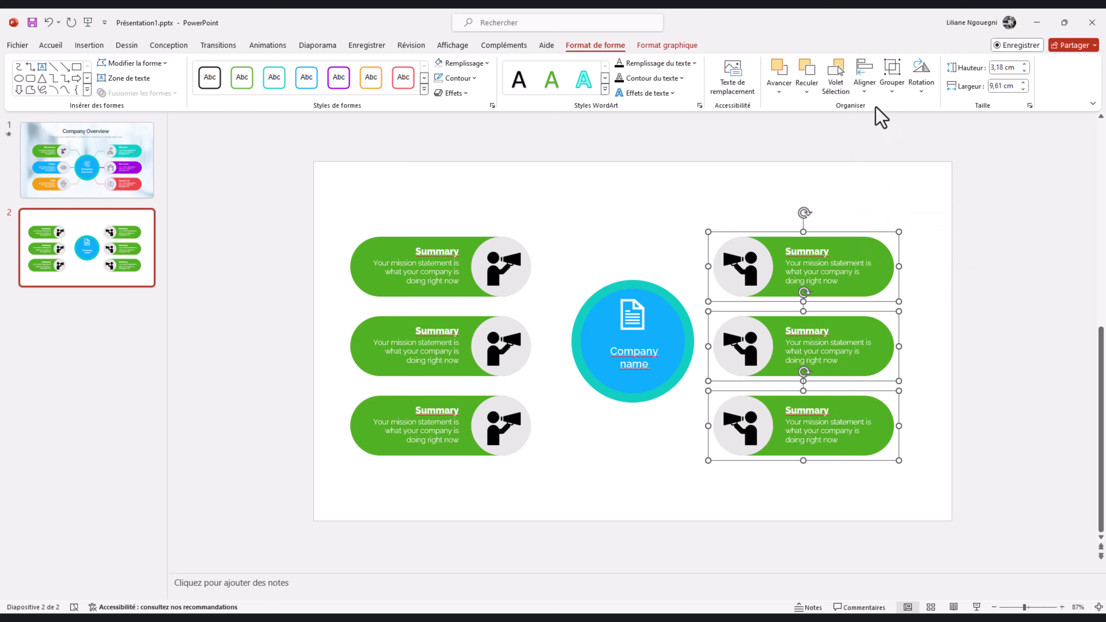
pyautogui.click(865, 87)
pyautogui.click(884, 244)
pyautogui.click(635, 324)
# Group the document icon with the Company name text and nudge the circle slightly left.
pyautogui.keyDown('shift'); pyautogui.click(648, 347); pyautogui.keyUp('shift')
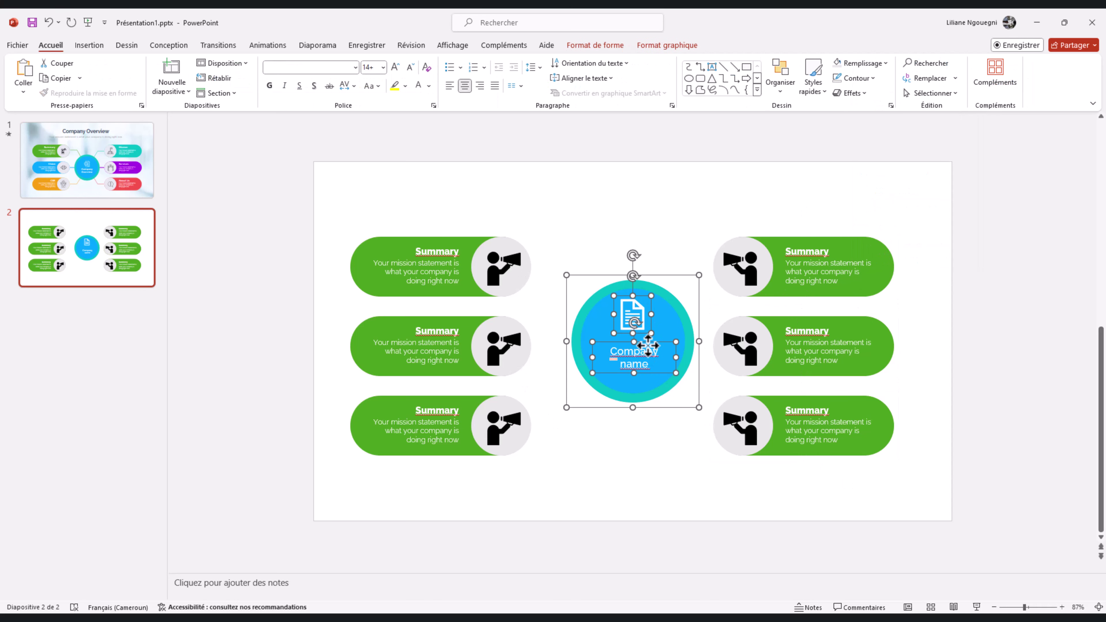
pyautogui.click(610, 45)
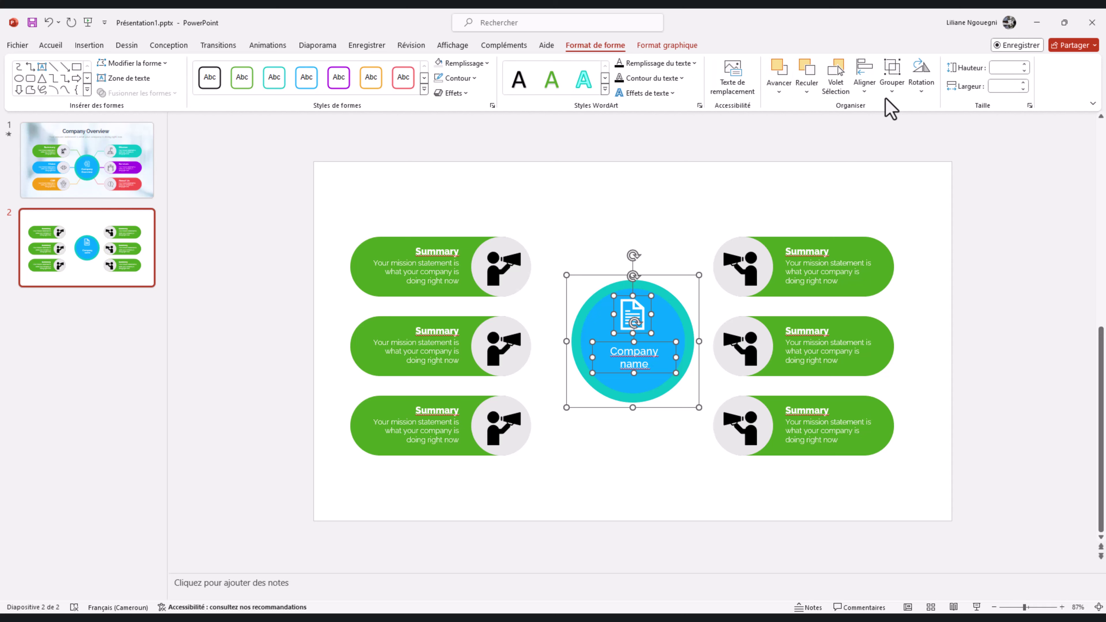
pyautogui.click(891, 82)
pyautogui.click(912, 109)
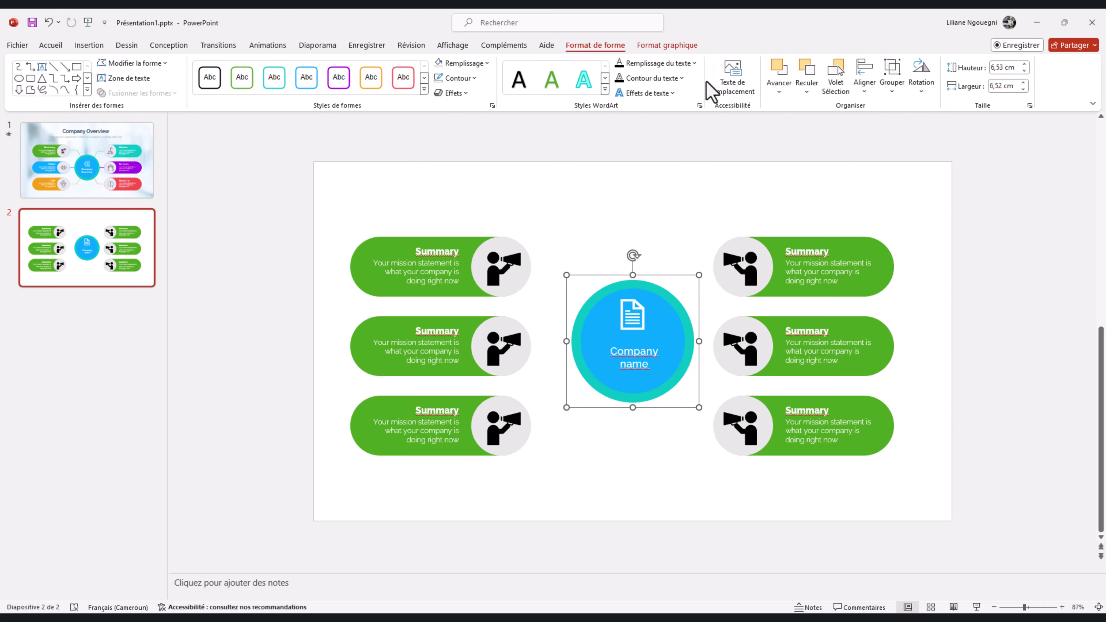
pyautogui.hotkey('ctrl', 'Left')
pyautogui.hotkey('ctrl', 'Left')
pyautogui.hotkey('ctrl', 'Left')
pyautogui.hotkey('ctrl', 'Left')
pyautogui.hotkey('ctrl', 'Left')
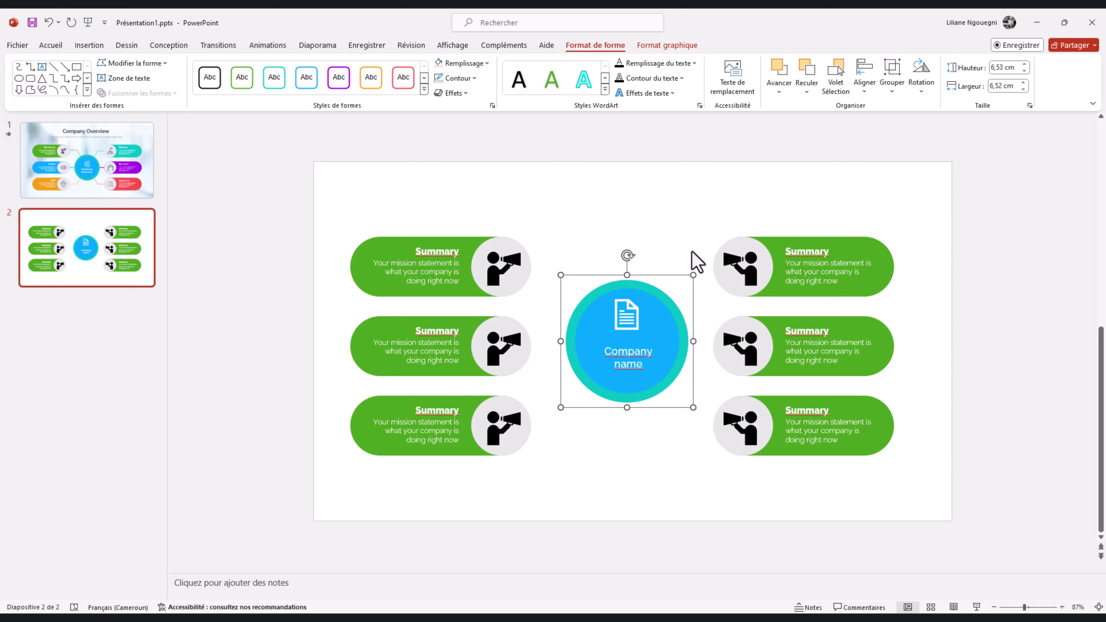
pyautogui.hotkey('ctrl', 'Left')
pyautogui.hotkey('ctrl', 'Left')
pyautogui.hotkey('ctrl', 'Left')
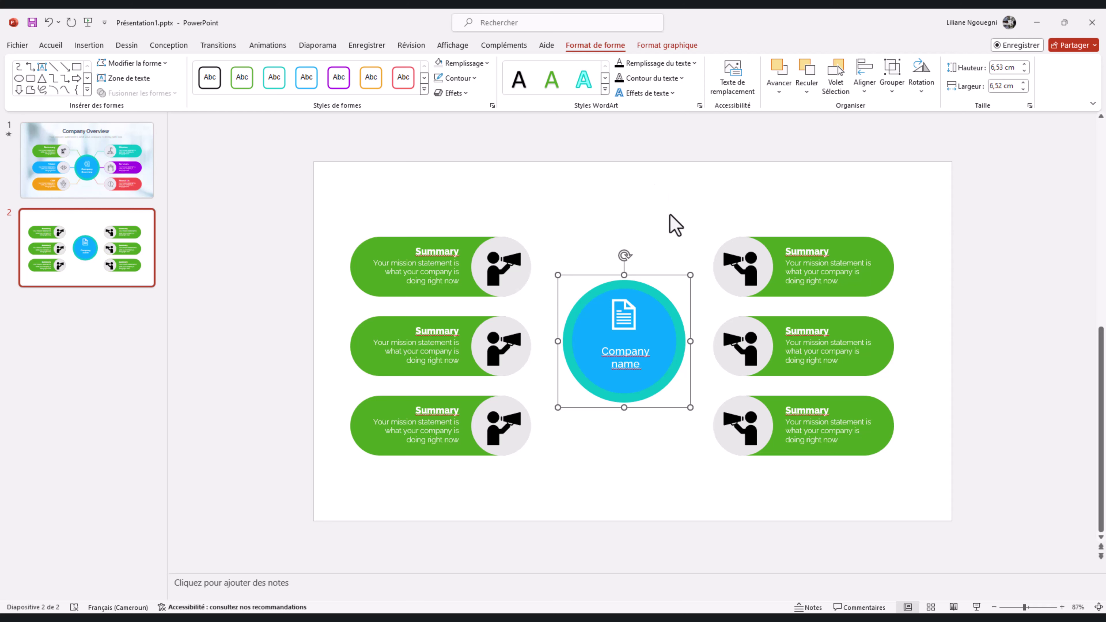
pyautogui.click(677, 230)
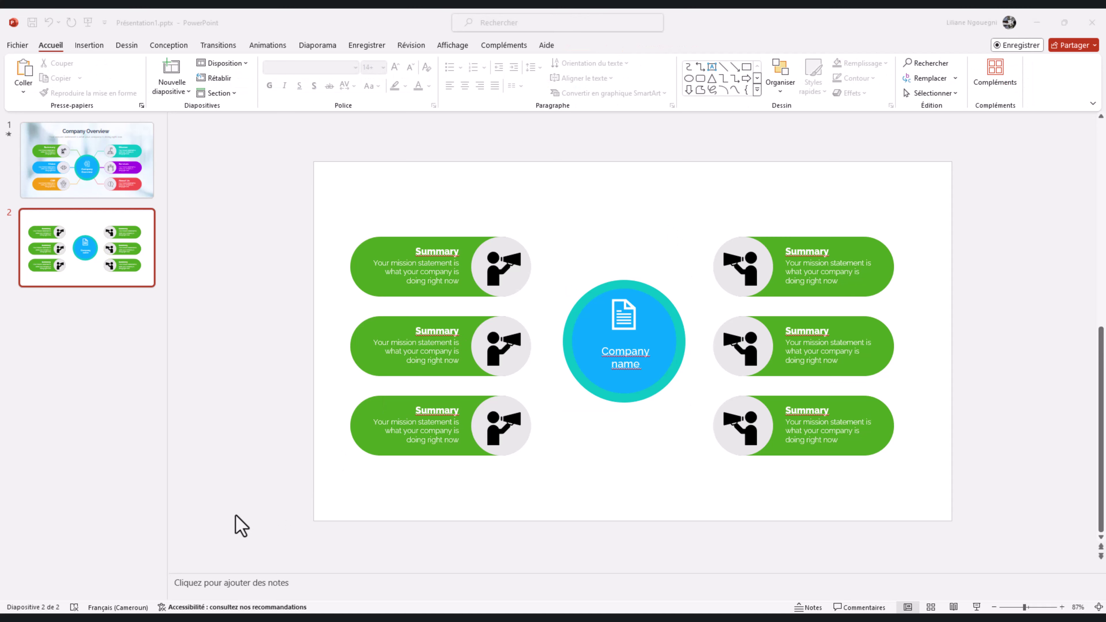
# Retitle the middle-left pill 'Vision' and fill it blue.
pyautogui.doubleClick(439, 335)
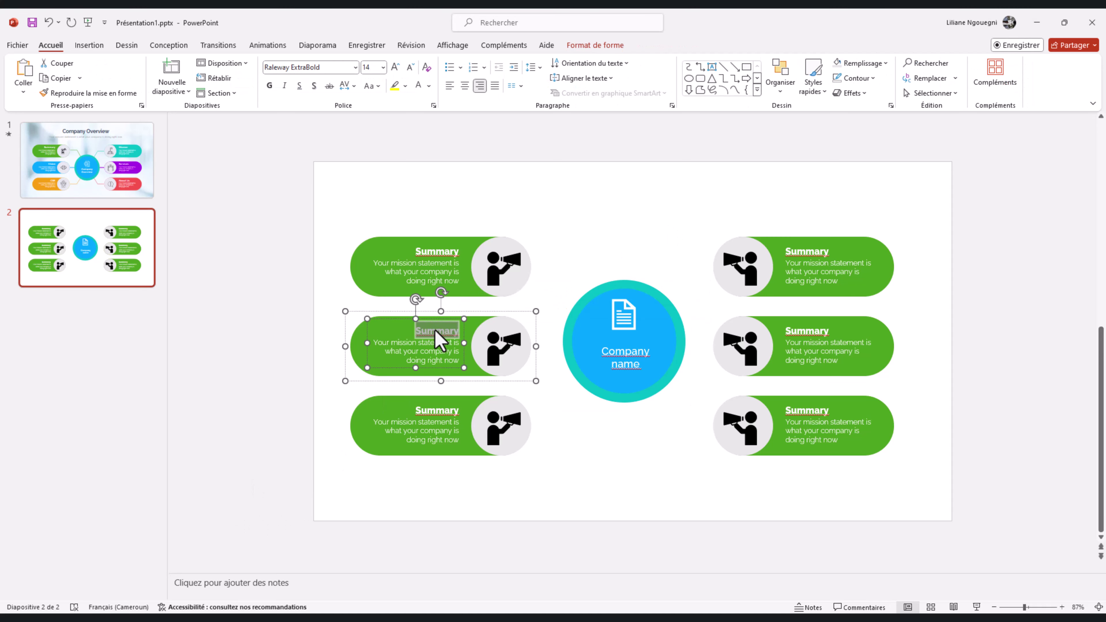
pyautogui.write('Vision')
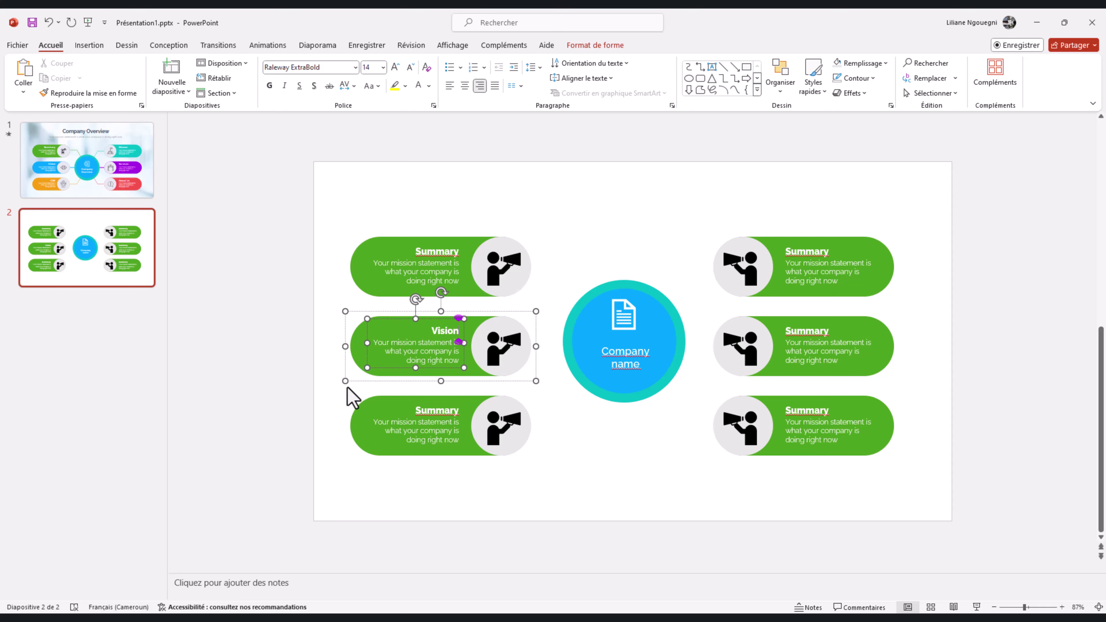
pyautogui.click(352, 397)
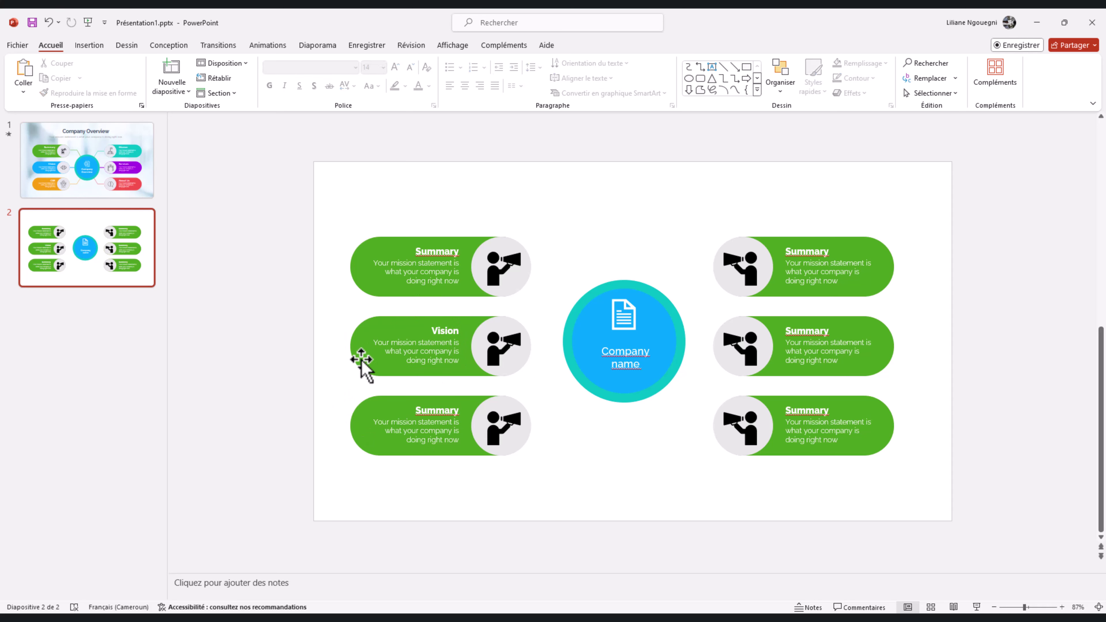
pyautogui.click(345, 345)
pyautogui.click(349, 345)
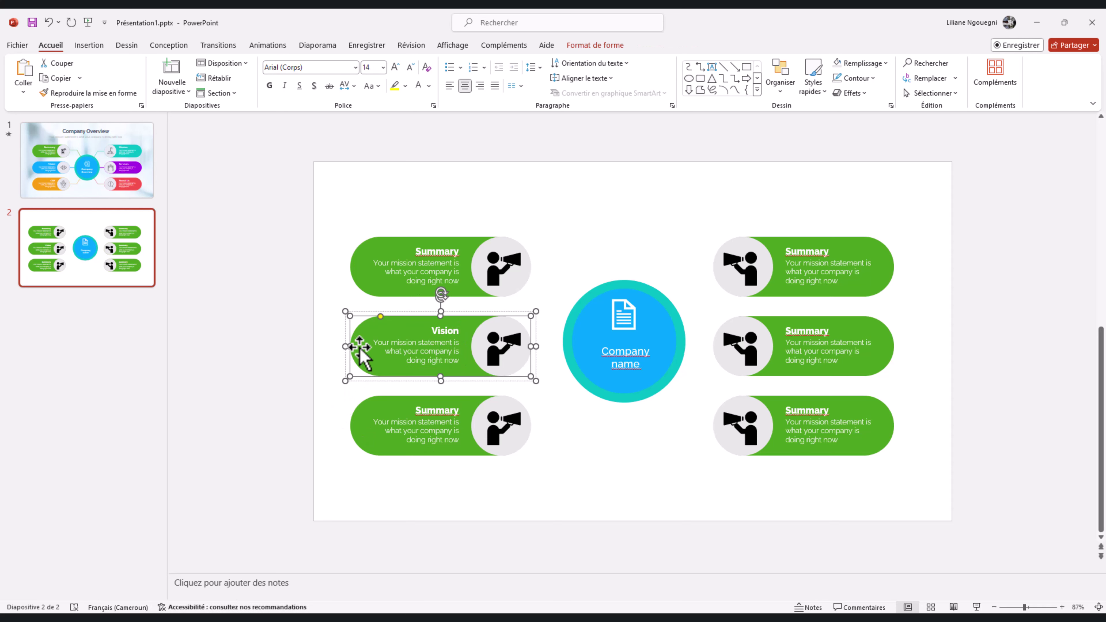
pyautogui.click(885, 64)
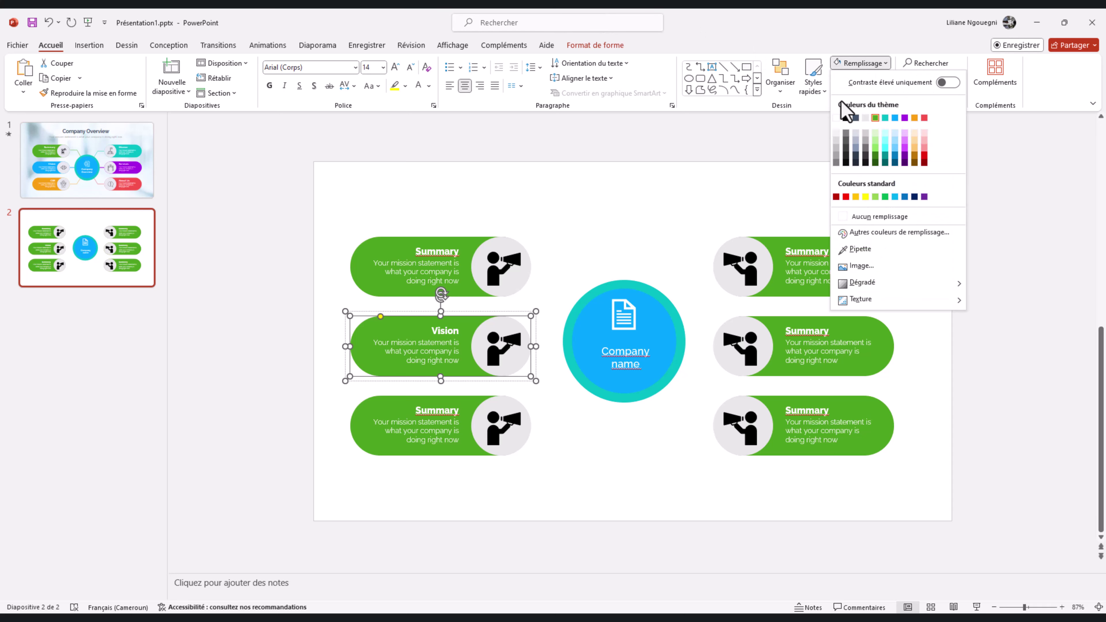
pyautogui.click(895, 118)
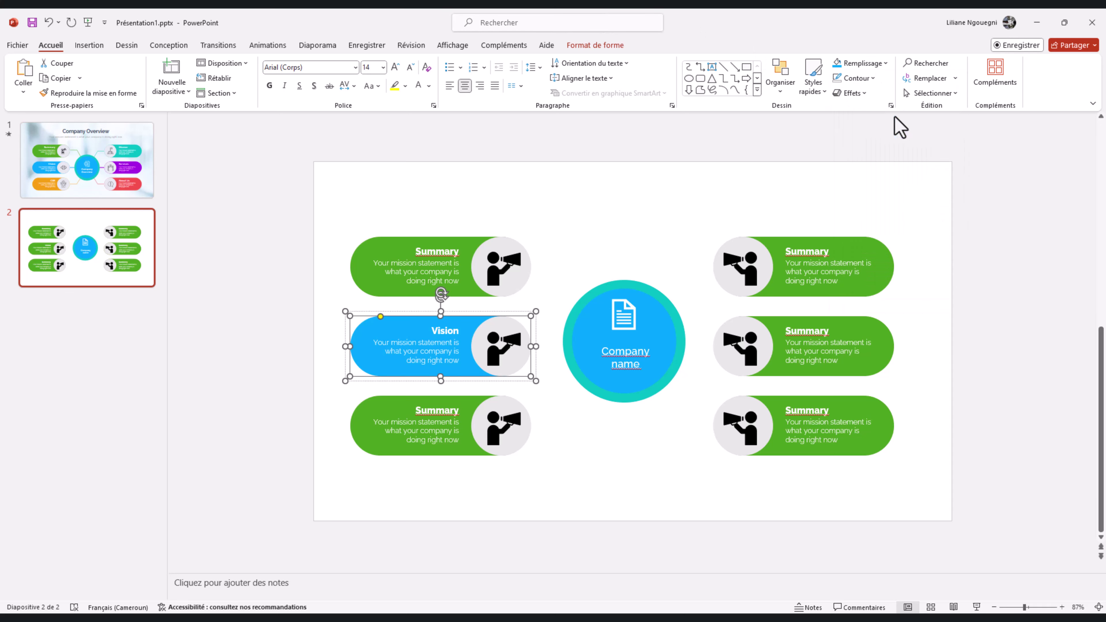
# Fill the bottom-left pill orange and retitle it 'CRS'.
pyautogui.click(365, 431)
pyautogui.click(363, 421)
pyautogui.click(346, 436)
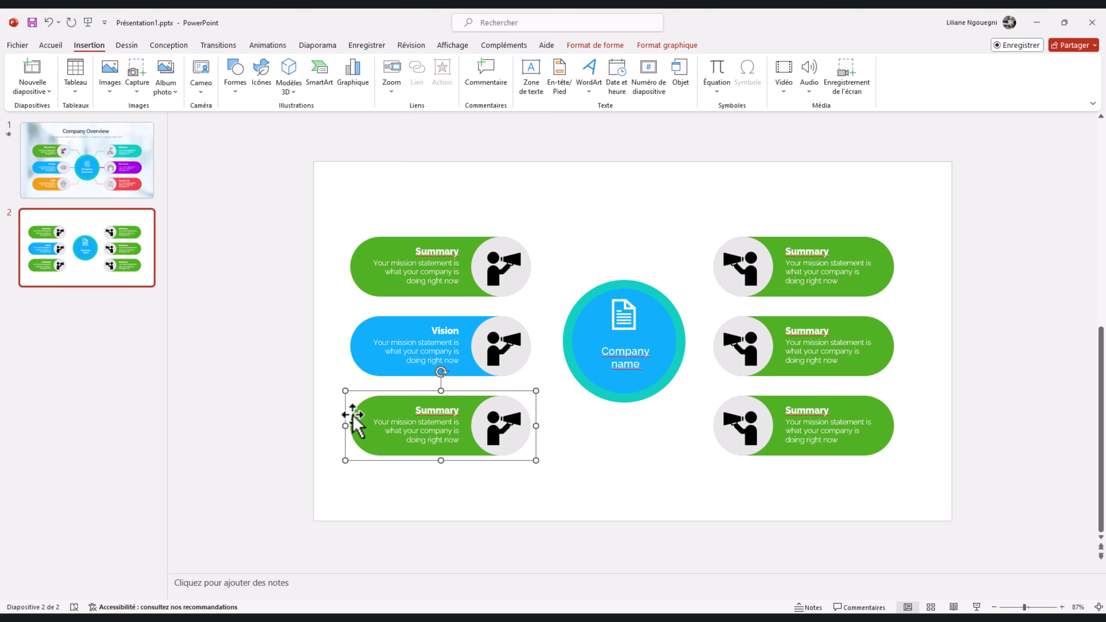
pyautogui.click(352, 415)
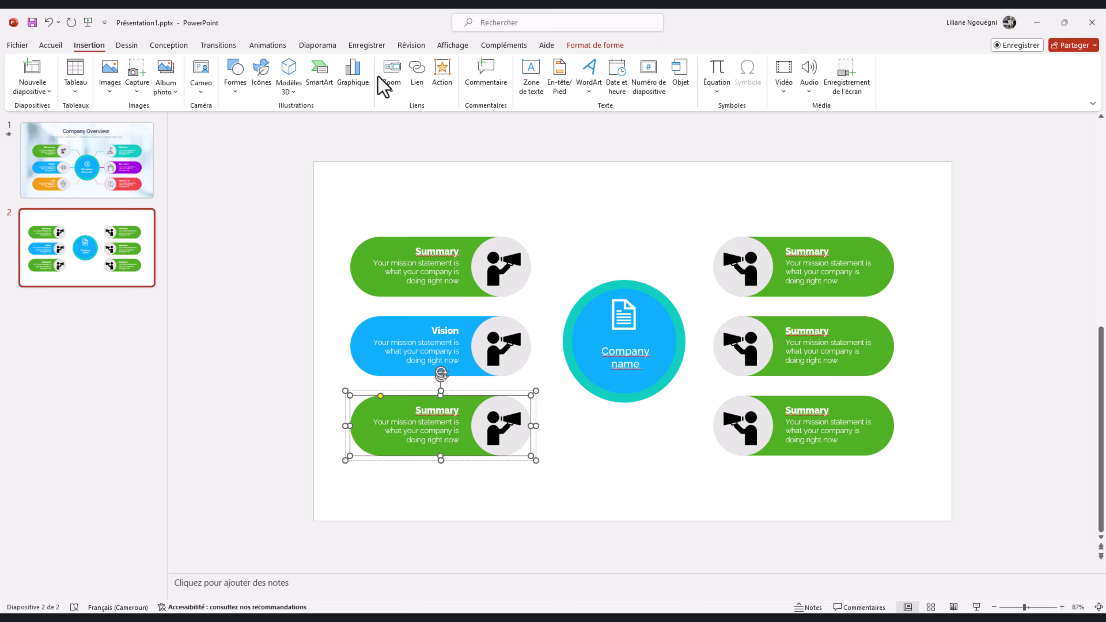
pyautogui.click(574, 46)
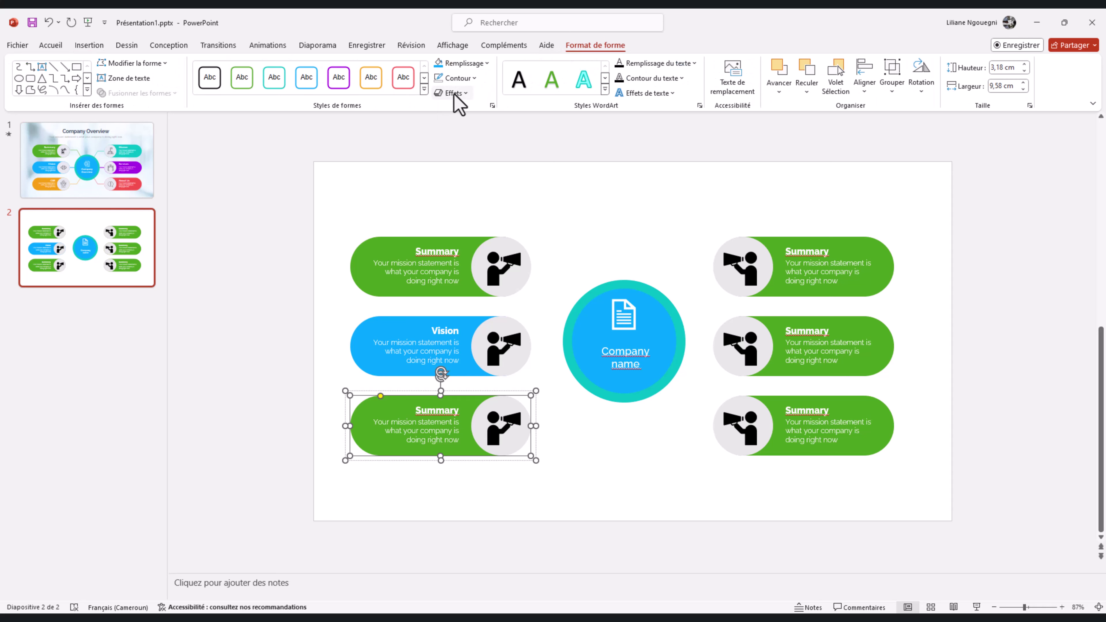
pyautogui.click(487, 64)
pyautogui.click(515, 117)
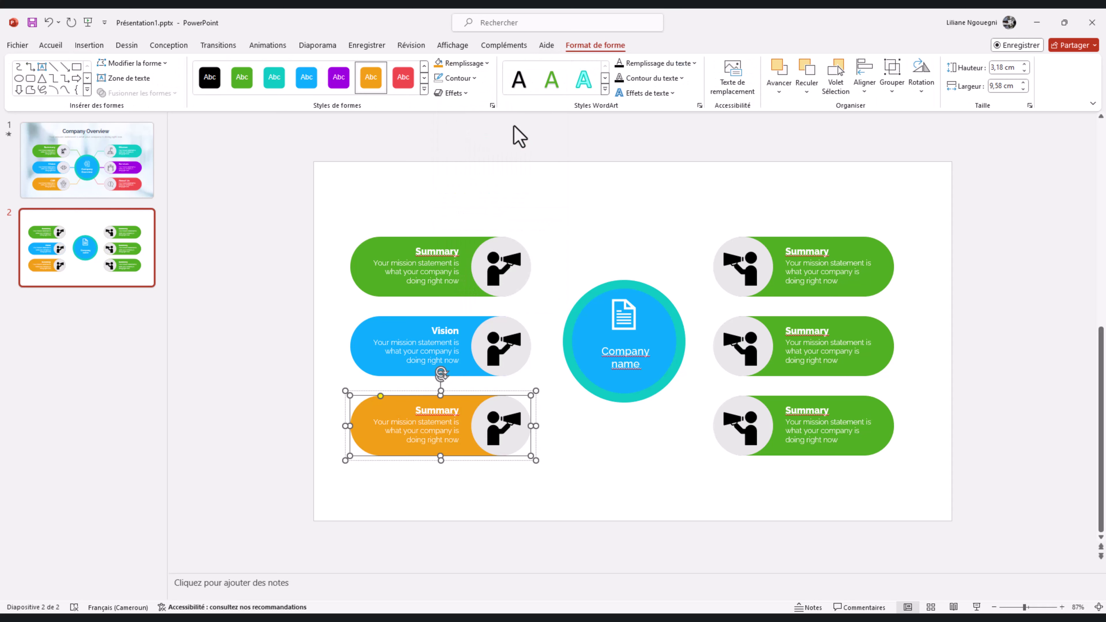
pyautogui.doubleClick(450, 418)
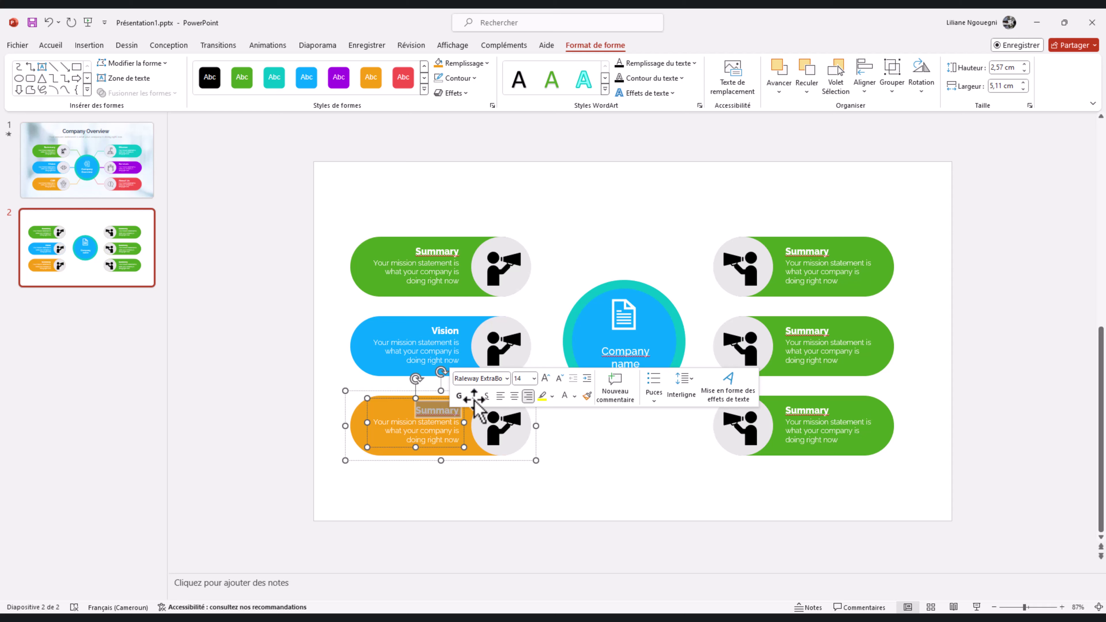
pyautogui.write('CRS')
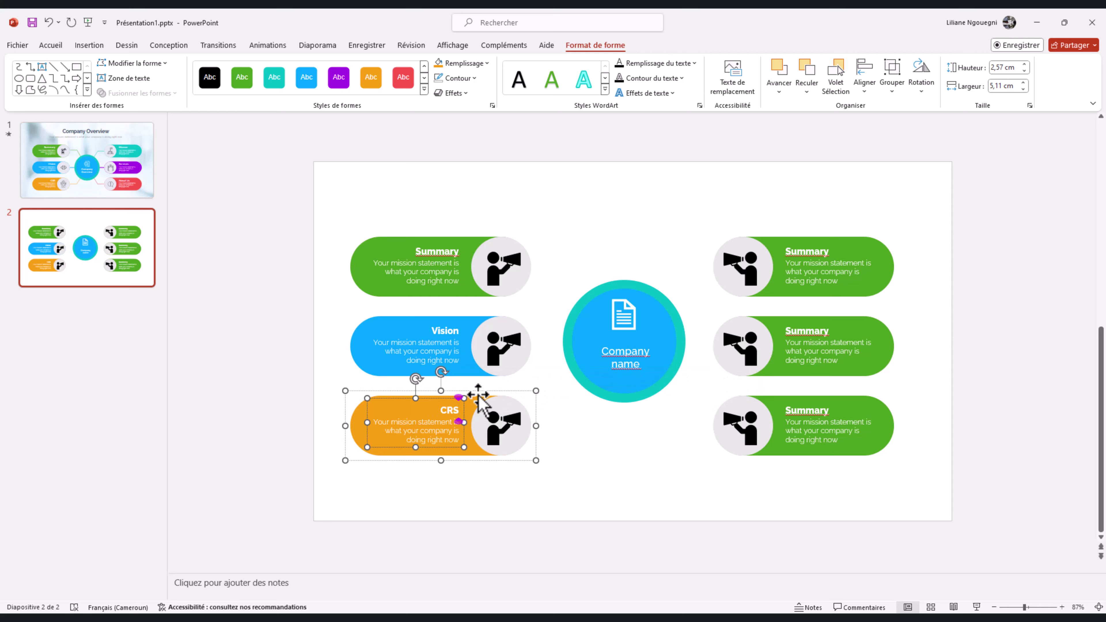
pyautogui.click(697, 244)
pyautogui.click(880, 248)
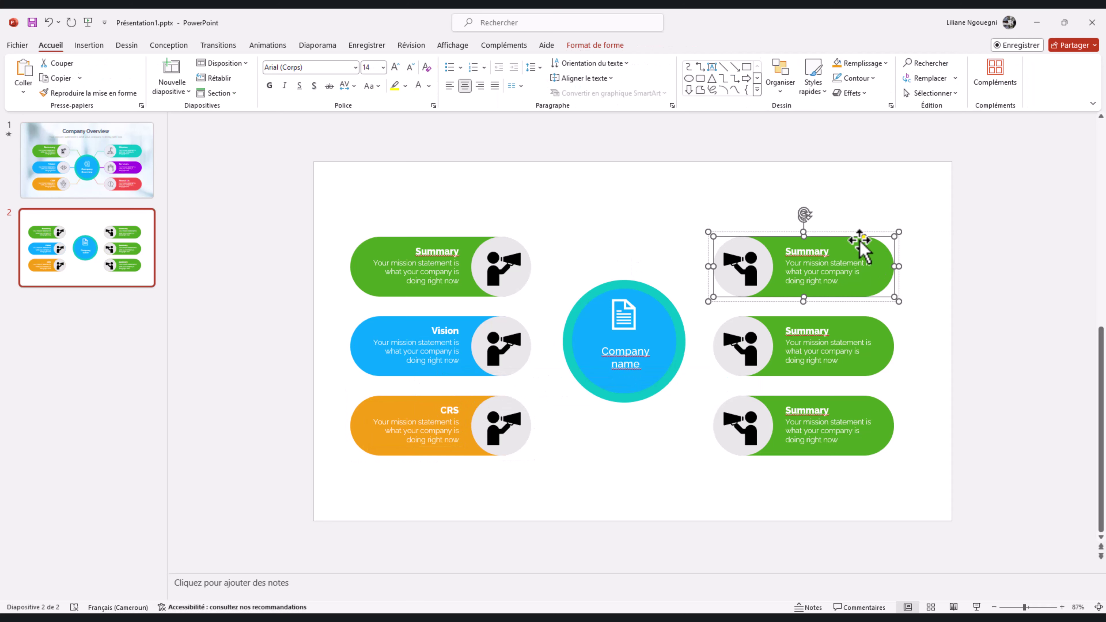
# Fill the top-right pill teal and retitle it 'Mission'.
pyautogui.click(886, 63)
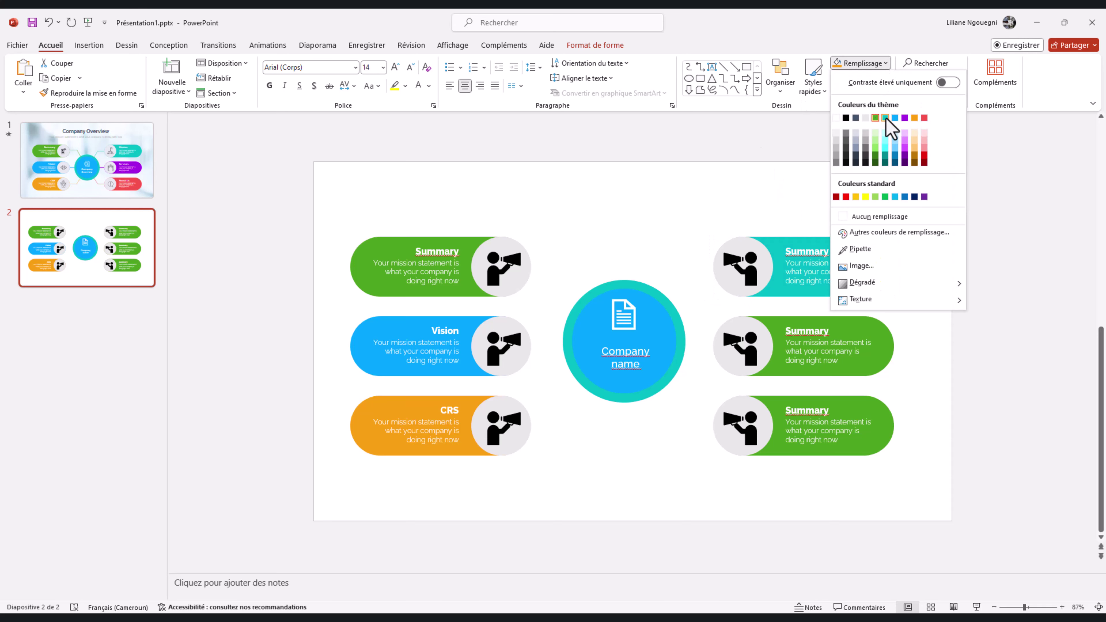
pyautogui.click(889, 128)
pyautogui.doubleClick(807, 252)
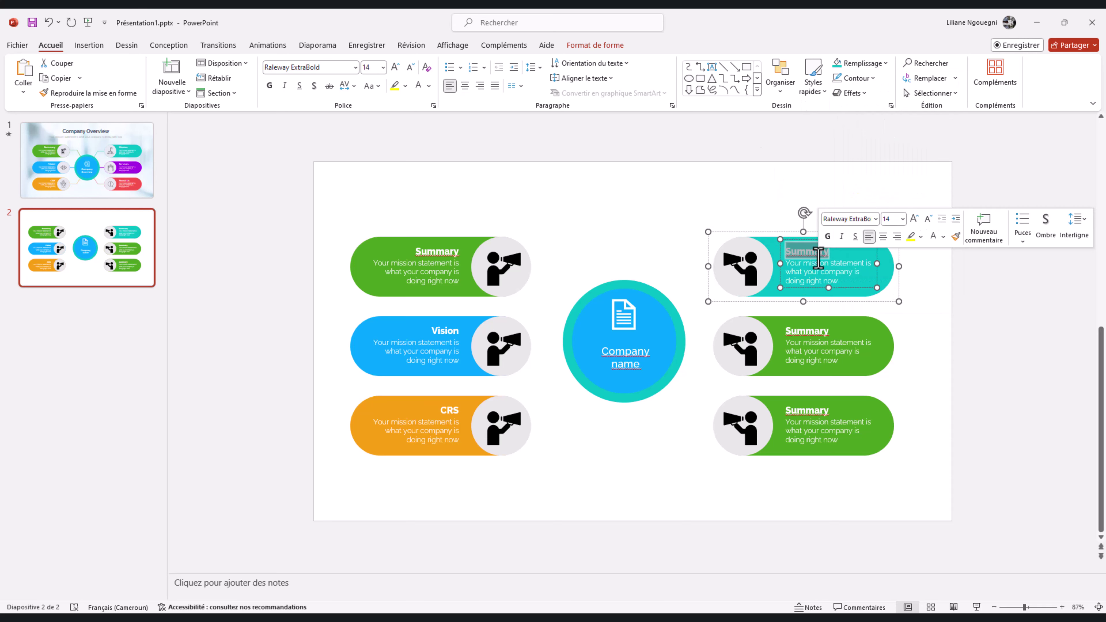
pyautogui.write('Mis')
pyautogui.write('sion')
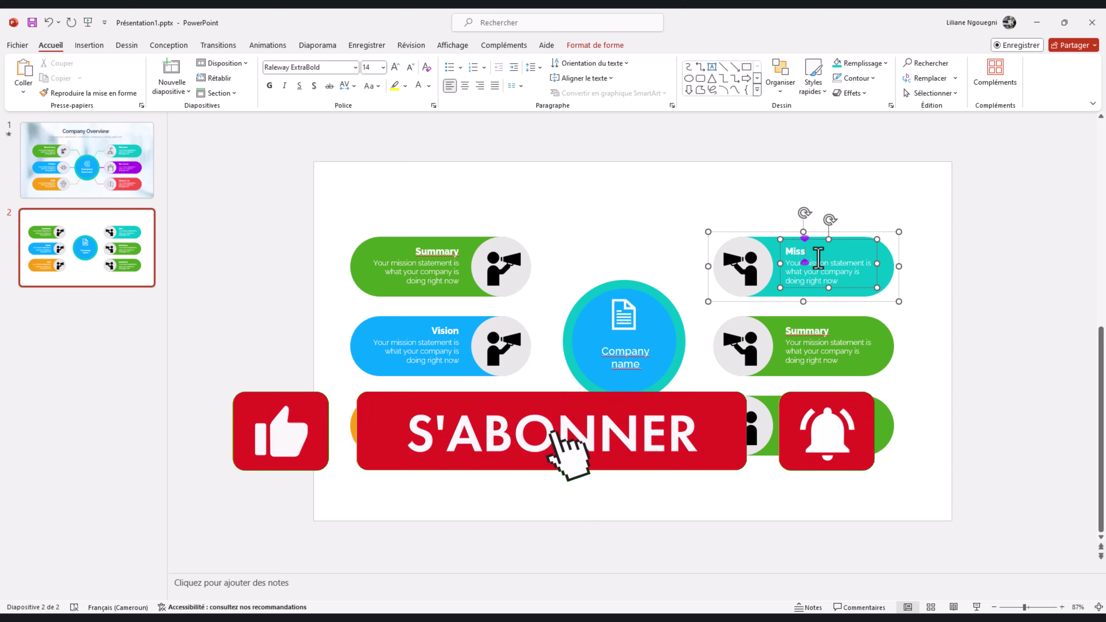
# Fill the middle-right pill violet and retitle it 'Services'.
pyautogui.click(872, 323)
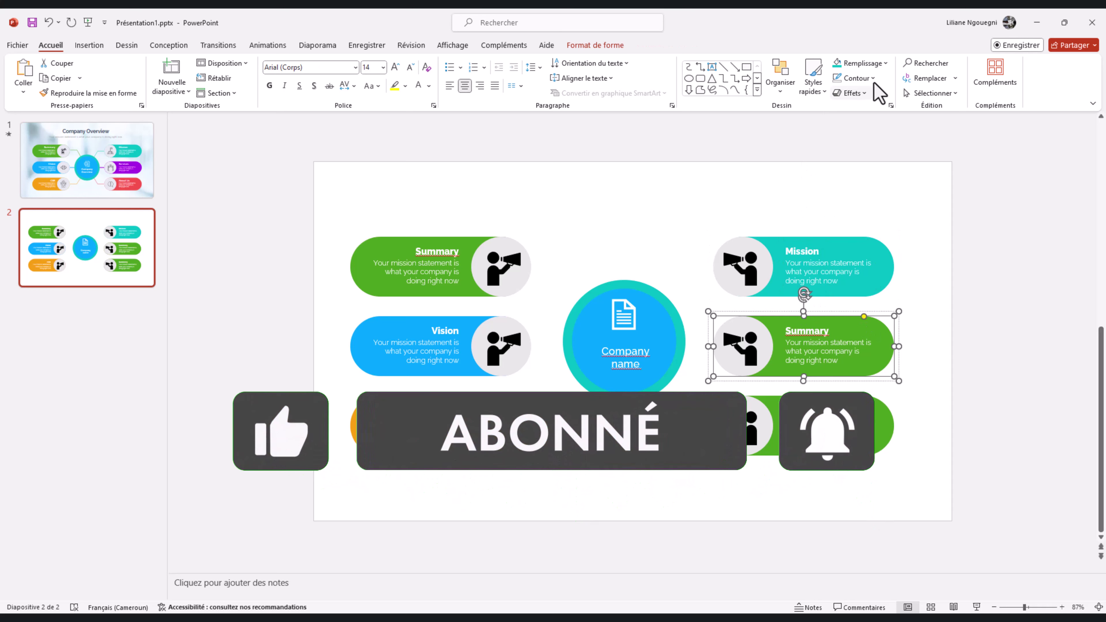
pyautogui.click(862, 63)
pyautogui.click(907, 121)
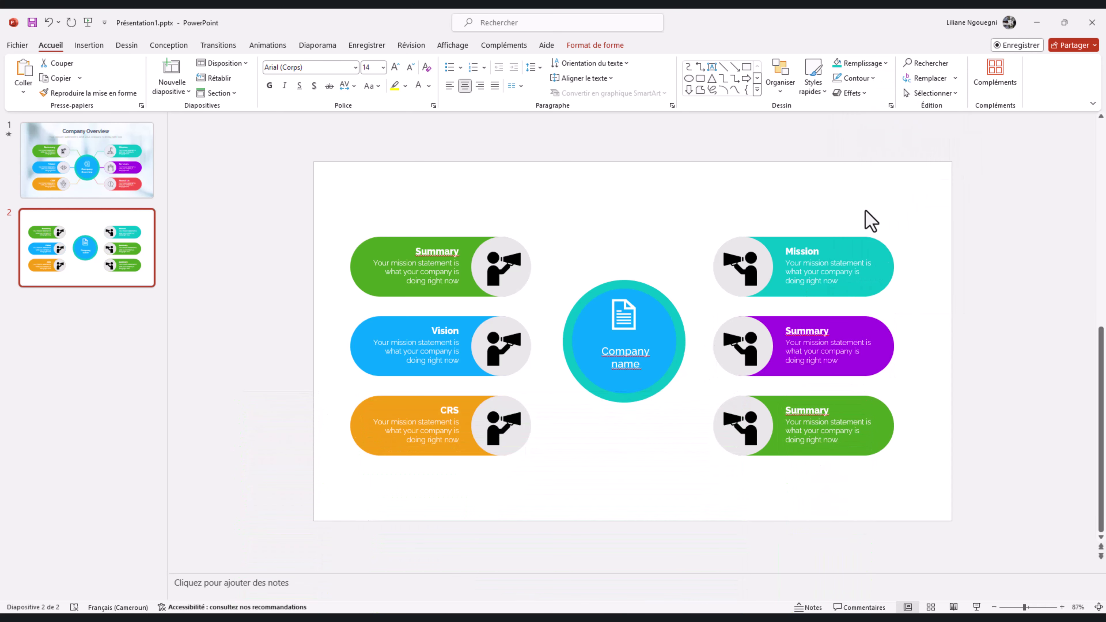
pyautogui.click(821, 327)
pyautogui.click(827, 327)
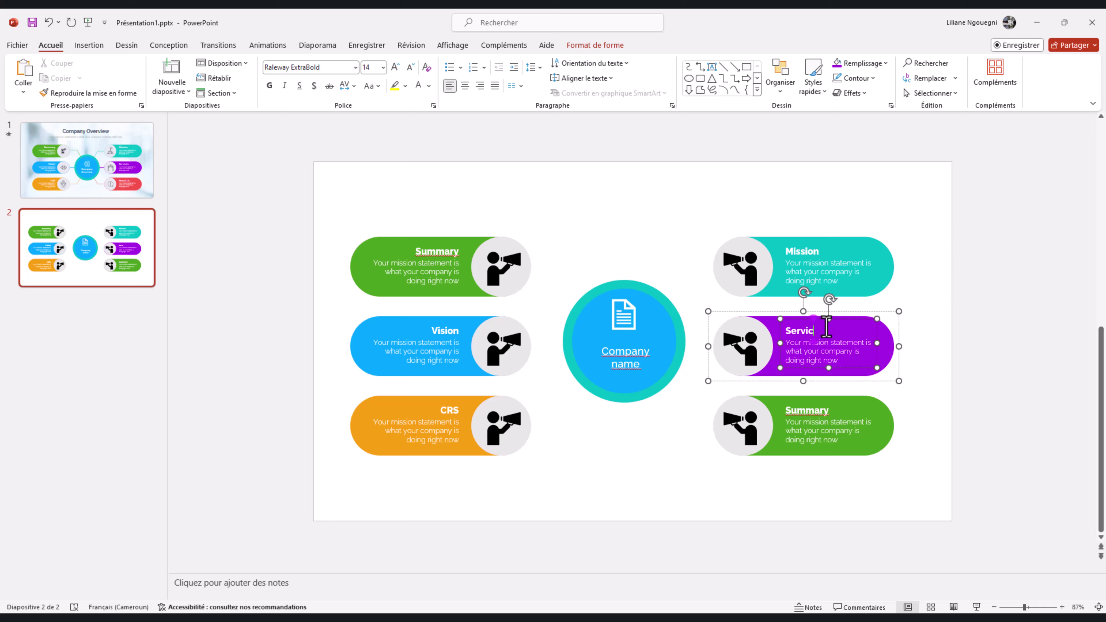
# Fill the bottom-right pill red and retitle it 'About Us'.
pyautogui.click(841, 411)
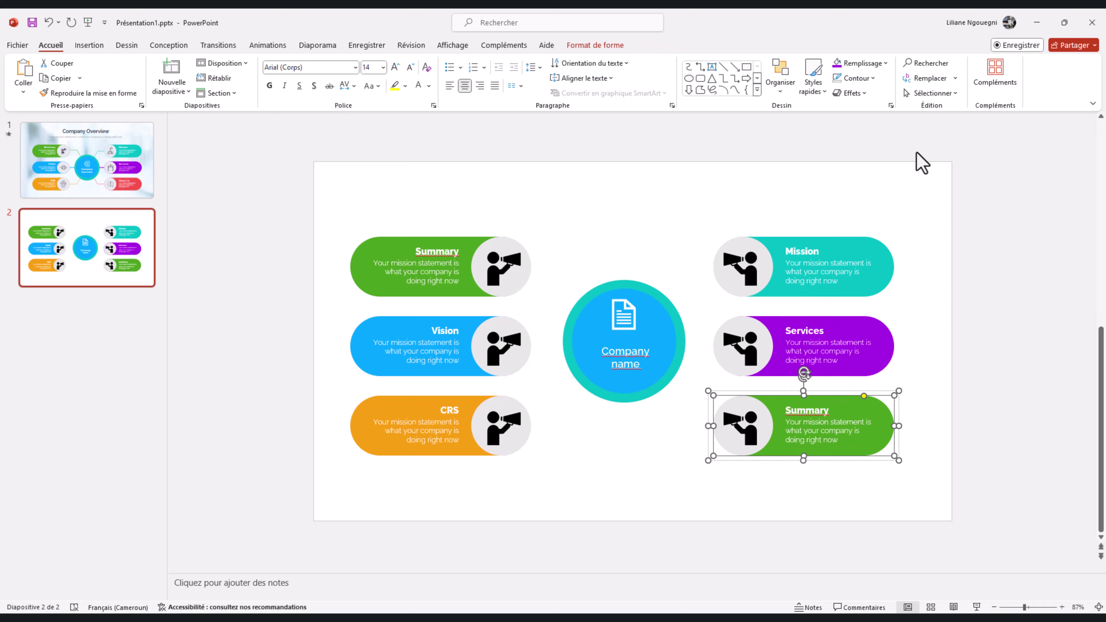
pyautogui.click(861, 63)
pyautogui.click(924, 117)
pyautogui.doubleClick(806, 411)
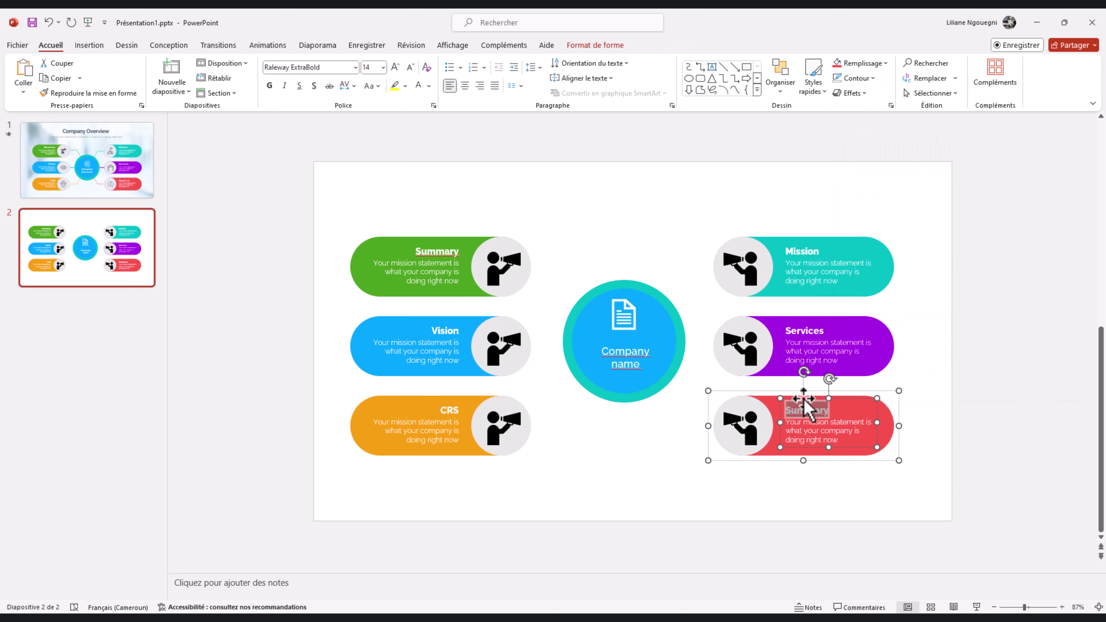
pyautogui.write('About Us')
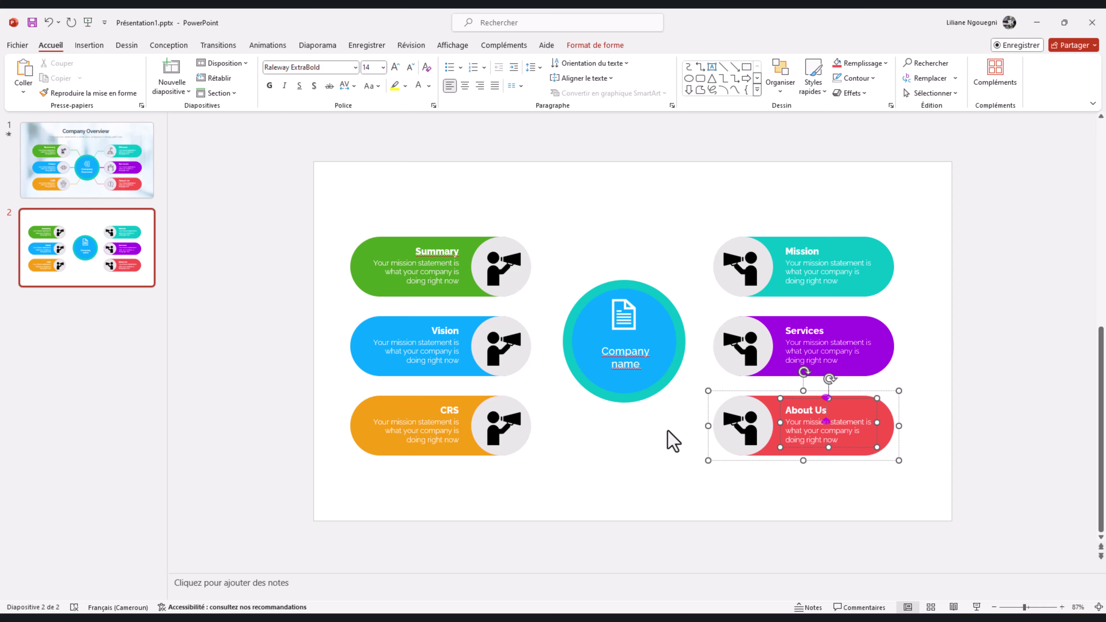
pyautogui.click(668, 430)
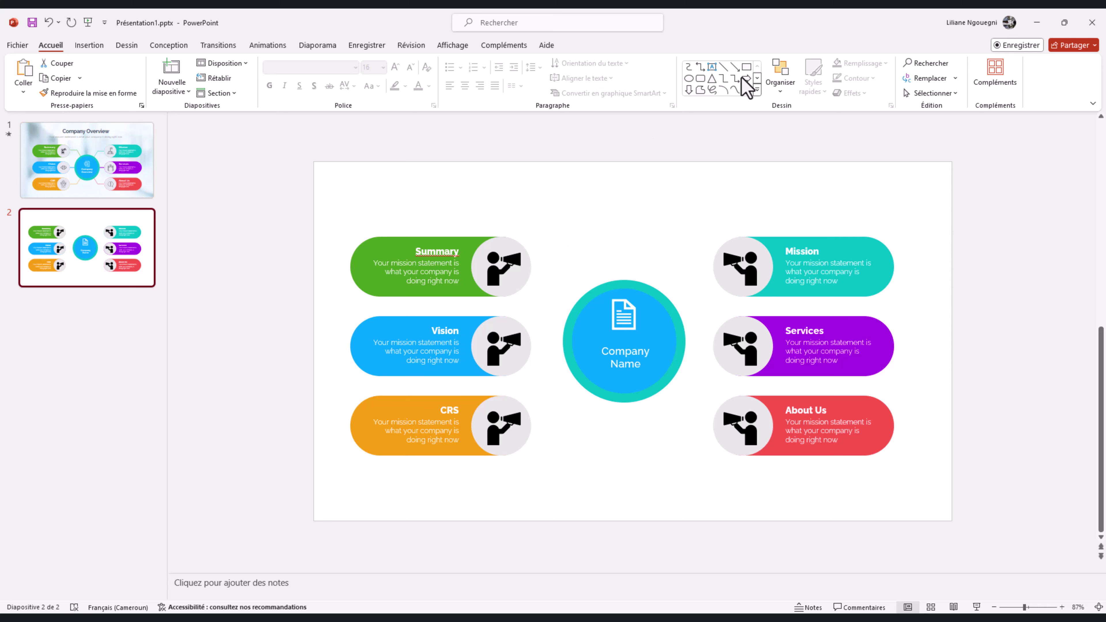
# Draw a straight line out from the top-left Summary icon toward the circle.
pyautogui.click(723, 67)
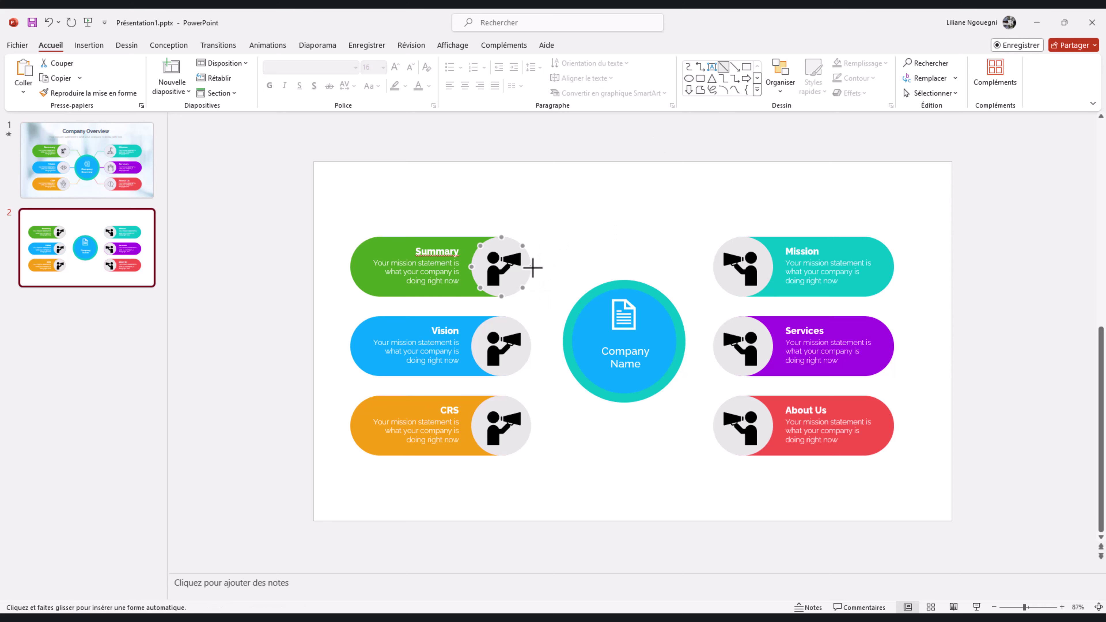
pyautogui.moveTo(533, 268); pyautogui.dragTo(585, 268)
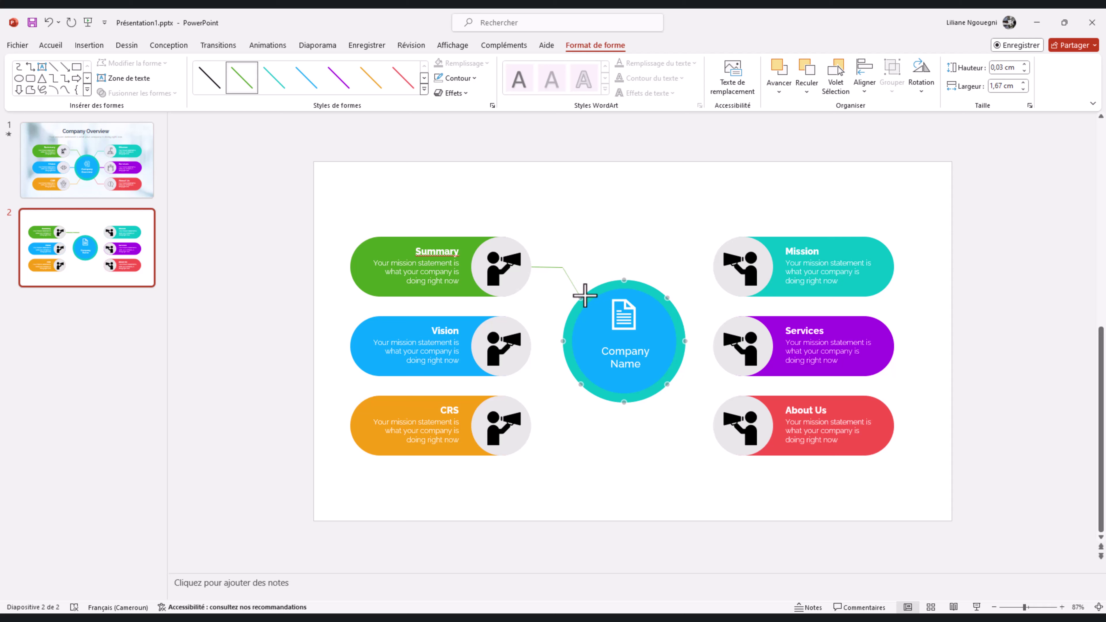
pyautogui.click(570, 271)
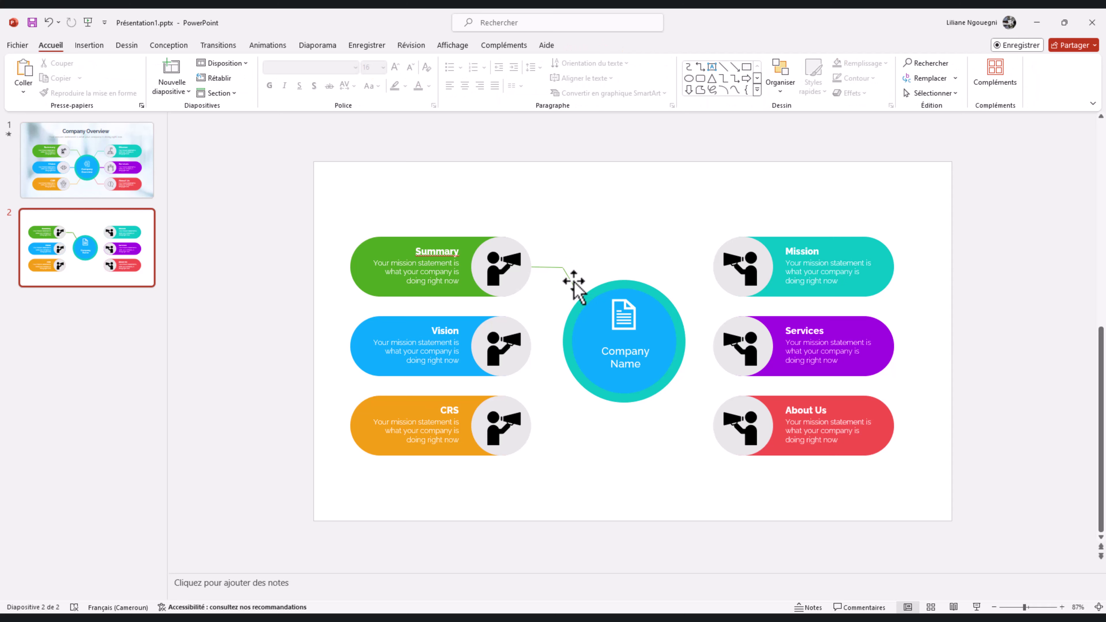
pyautogui.click(574, 282)
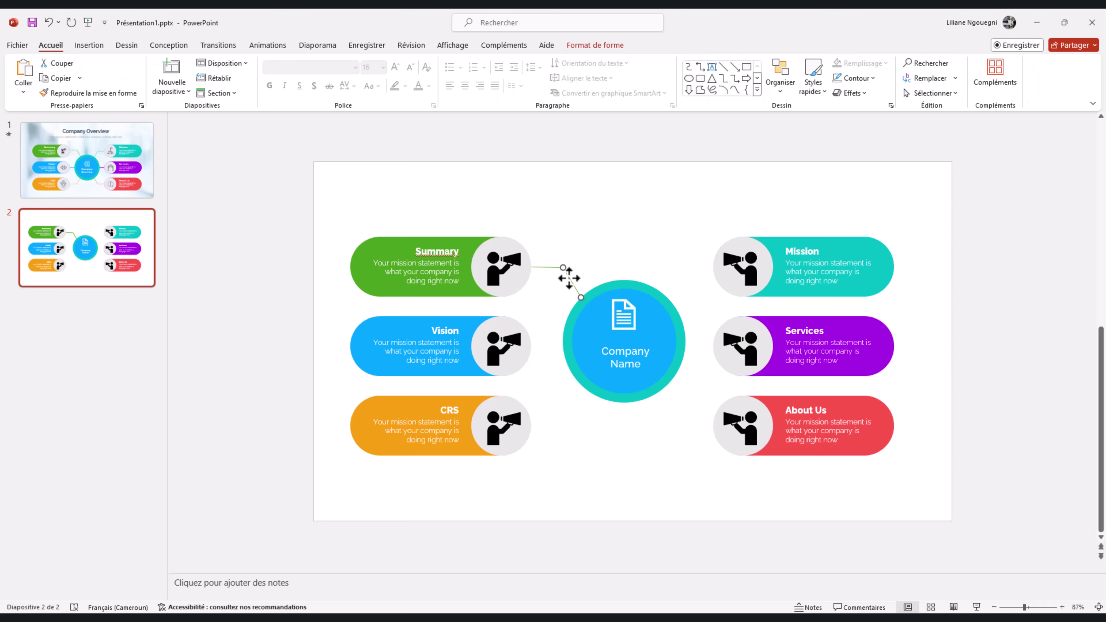
pyautogui.scroll(8, 1045, 608)
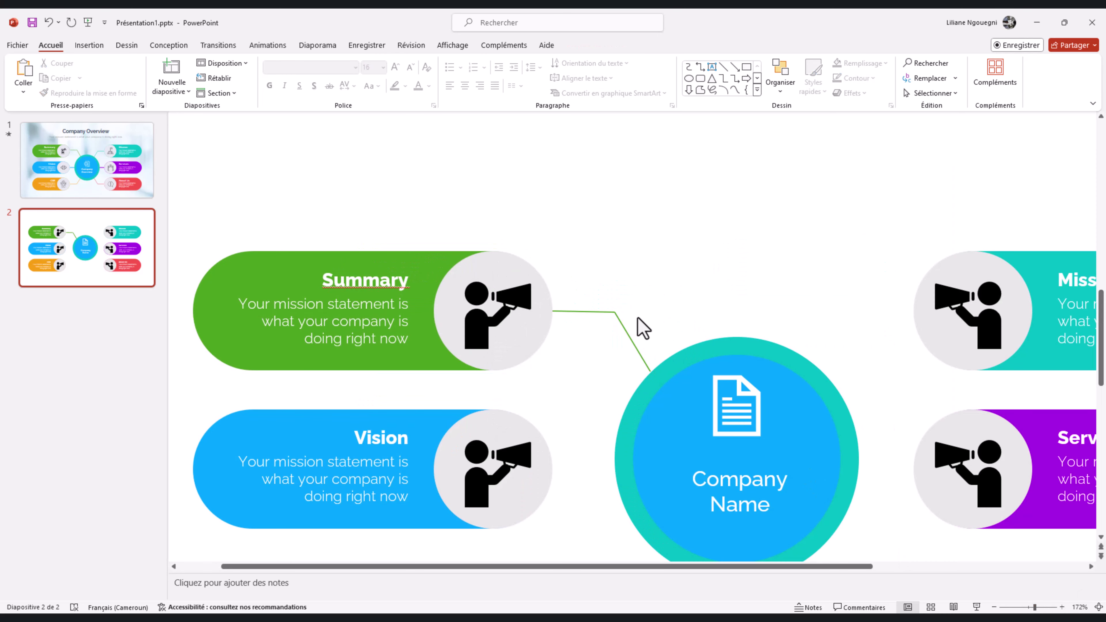
# Set the connector's outline thickness to 2¼ pt.
pyautogui.click(597, 306)
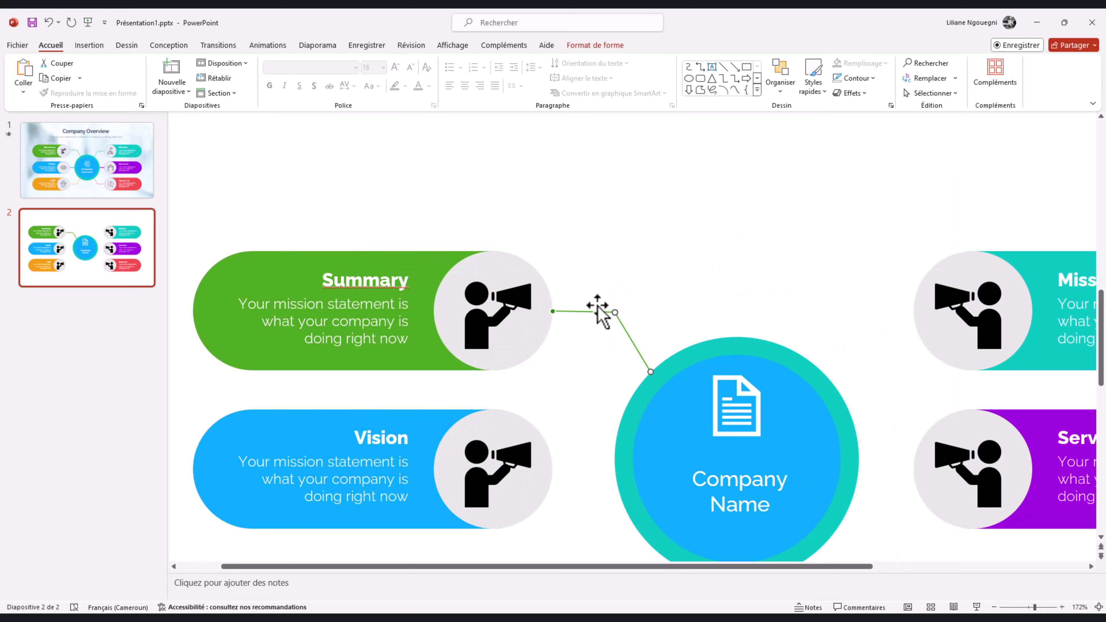
pyautogui.click(867, 79)
pyautogui.moveTo(929, 288)
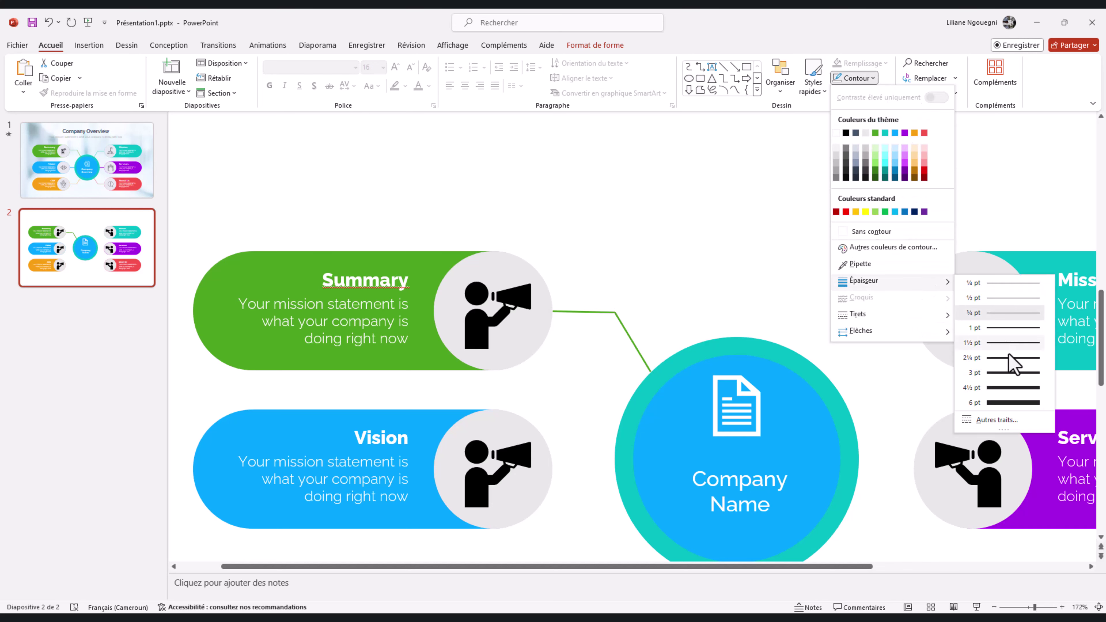
pyautogui.click(1008, 357)
# Group the two connector segments into one shape.
pyautogui.click(600, 312)
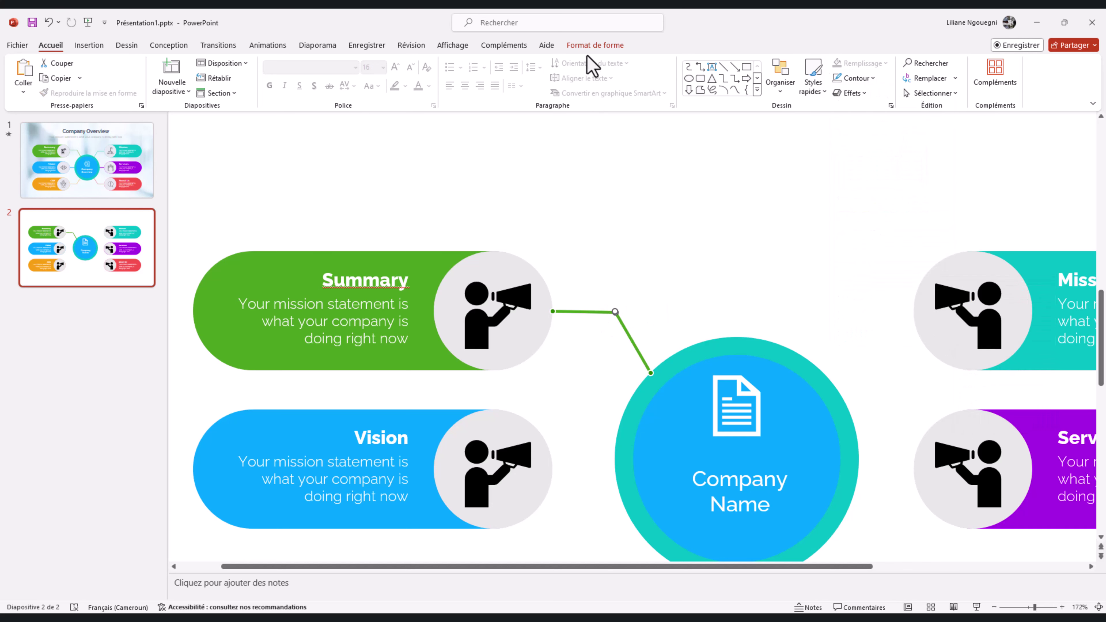
pyautogui.click(595, 45)
pyautogui.click(891, 82)
pyautogui.click(914, 113)
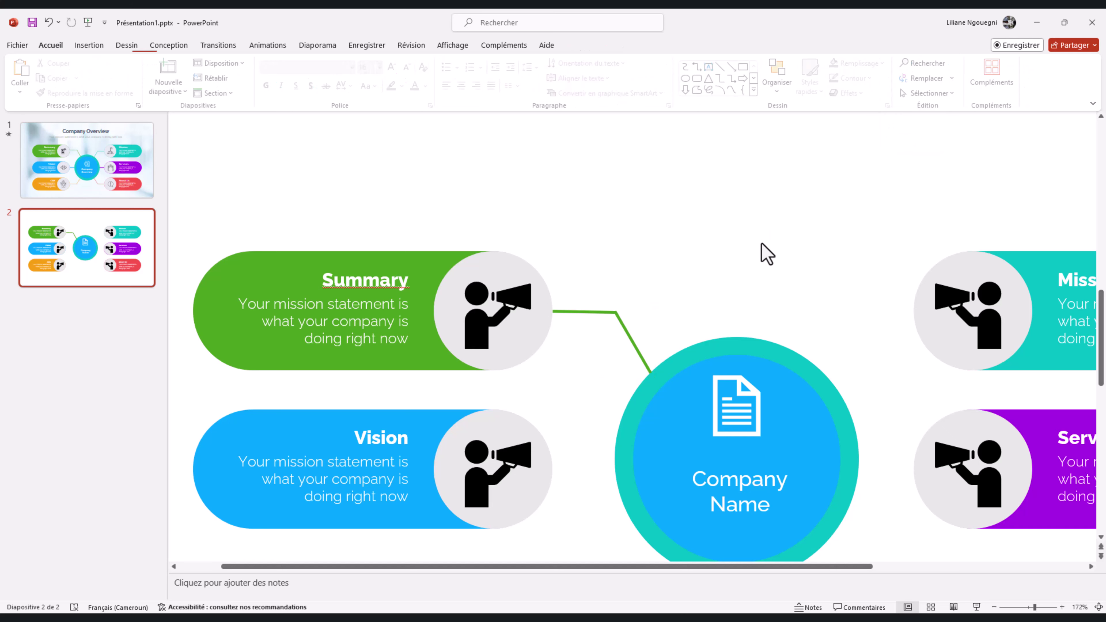
pyautogui.click(640, 359)
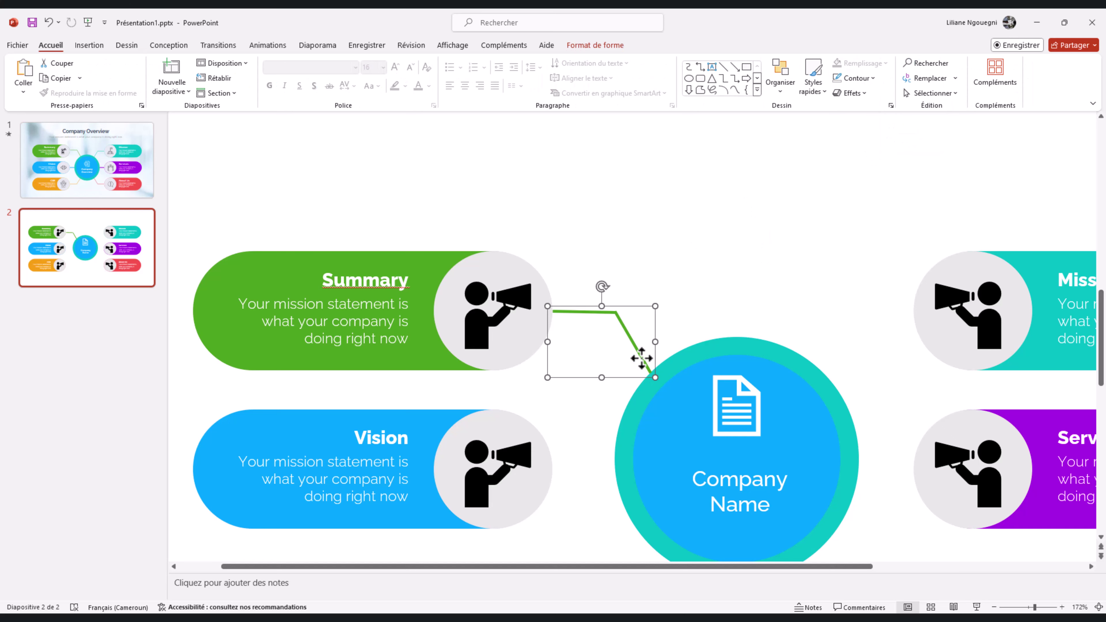
# Duplicate the connector, flip it horizontally, and place it between the Company Name and Mission circles.
pyautogui.moveTo(642, 356); pyautogui.dragTo(827, 370)
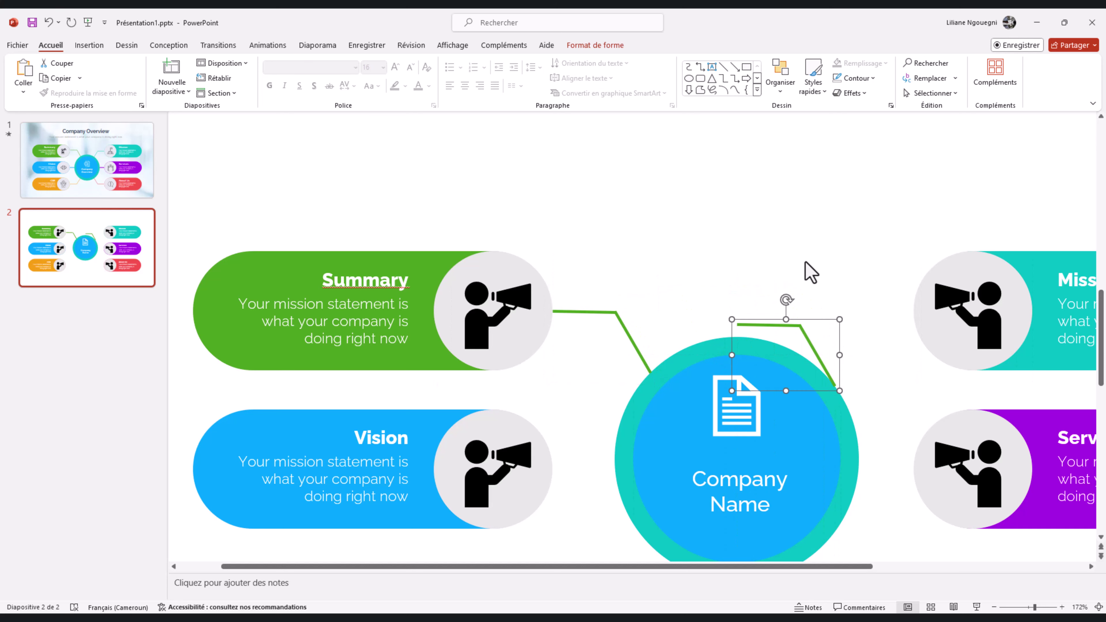
pyautogui.click(588, 46)
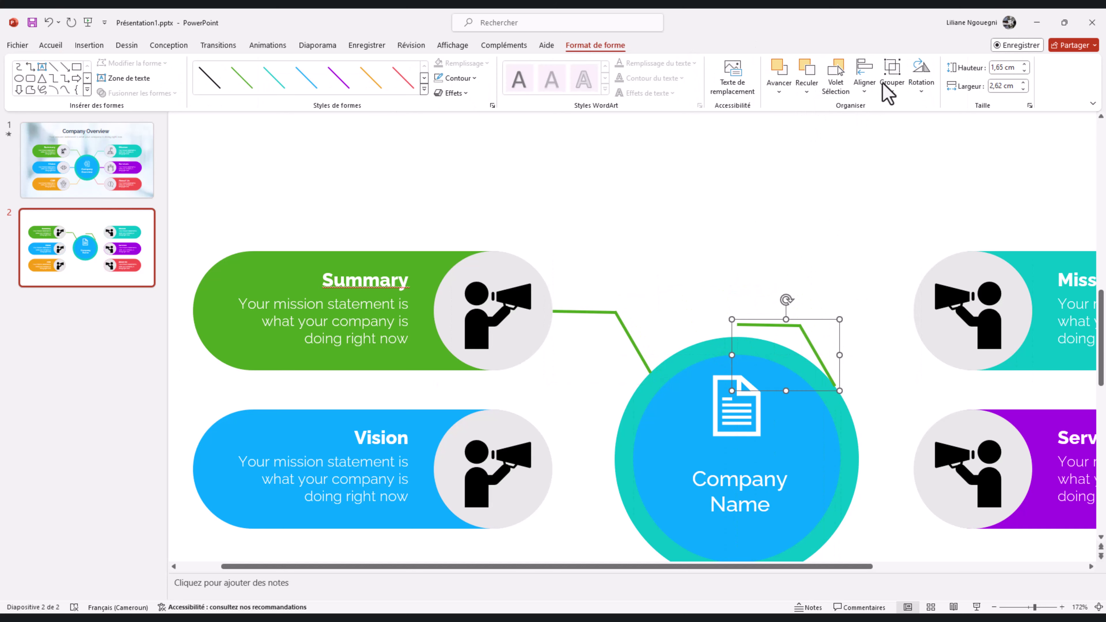
pyautogui.click(926, 87)
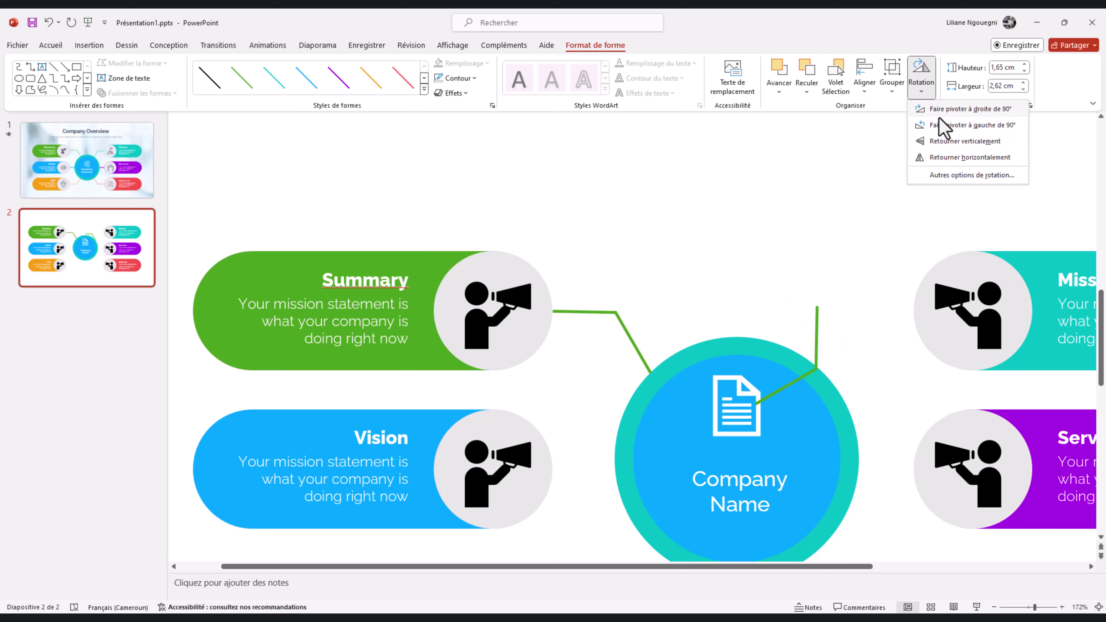
pyautogui.click(952, 170)
pyautogui.moveTo(767, 358); pyautogui.dragTo(857, 335)
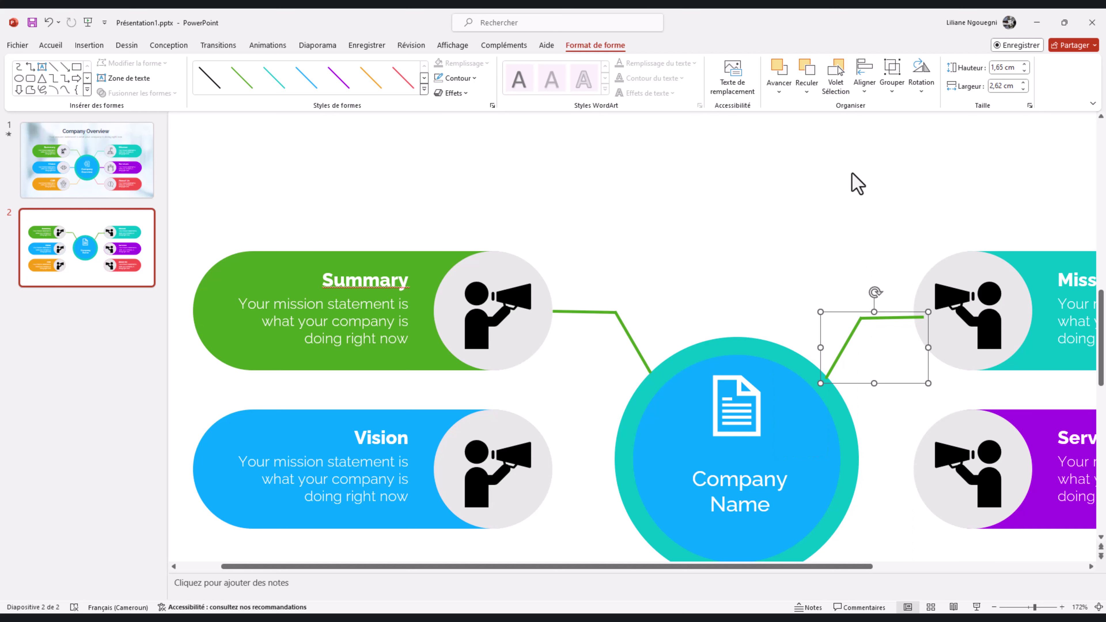
# Colour the copied connector teal and send it behind the Mission circle.
pyautogui.click(460, 78)
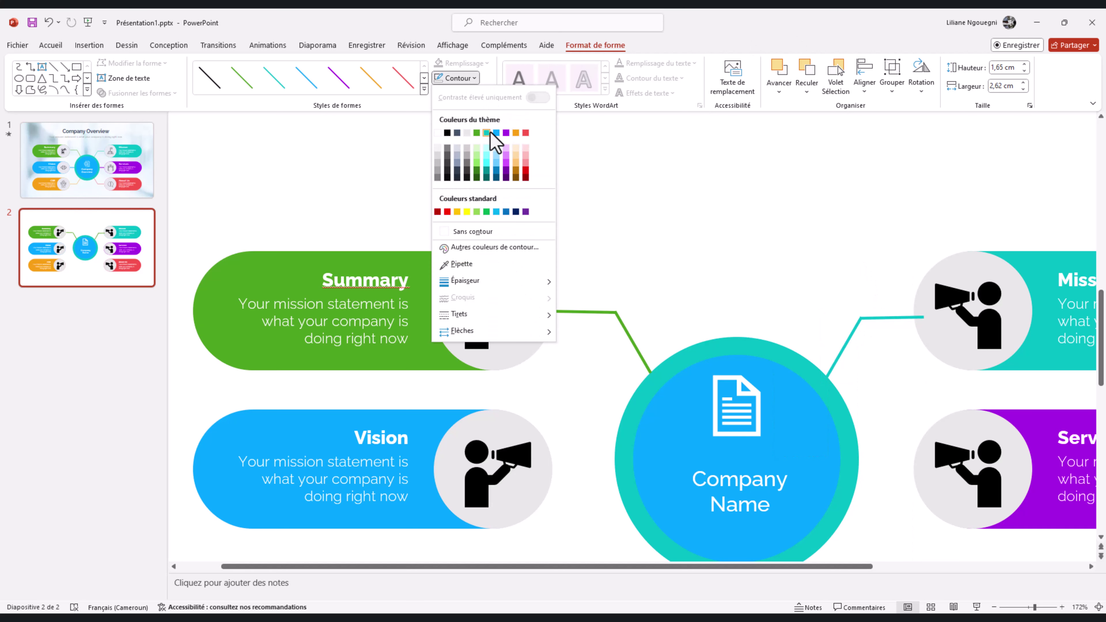
pyautogui.click(491, 134)
pyautogui.click(903, 316)
pyautogui.rightClick(876, 321)
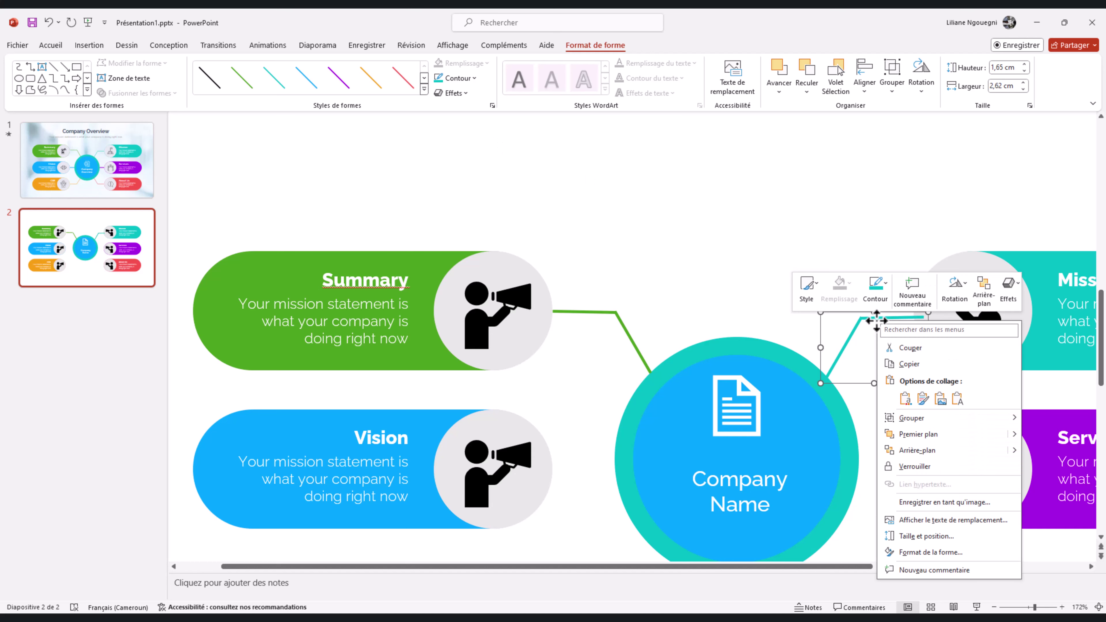
pyautogui.click(931, 434)
pyautogui.click(733, 315)
# Align the green Summary and teal Mission connectors to the same middle height.
pyautogui.scroll(-3, 662, 307)
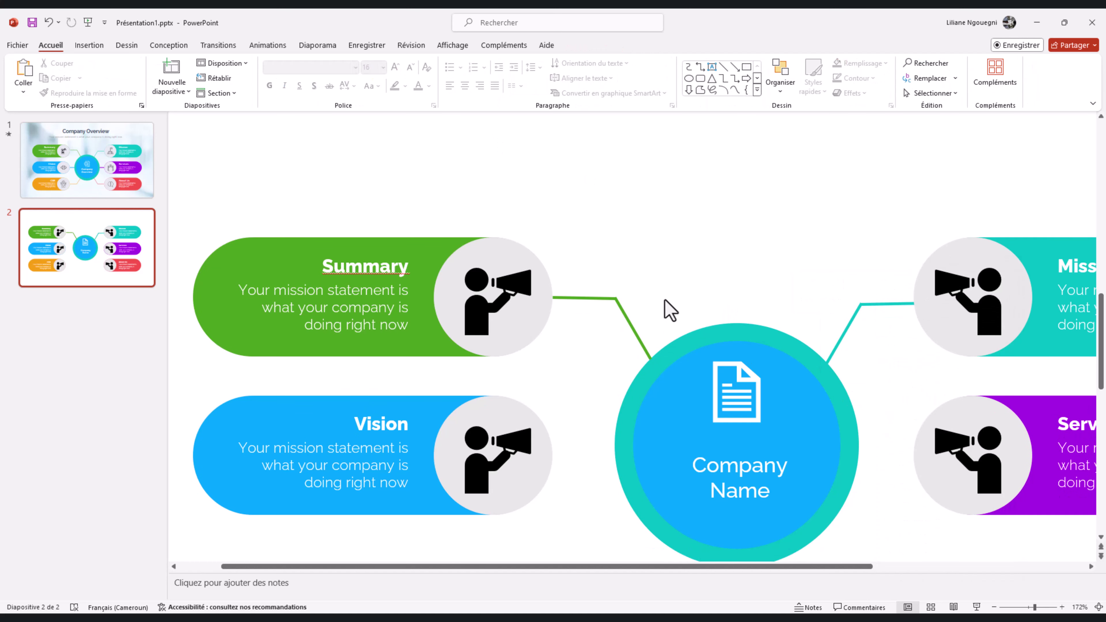
pyautogui.click(624, 205)
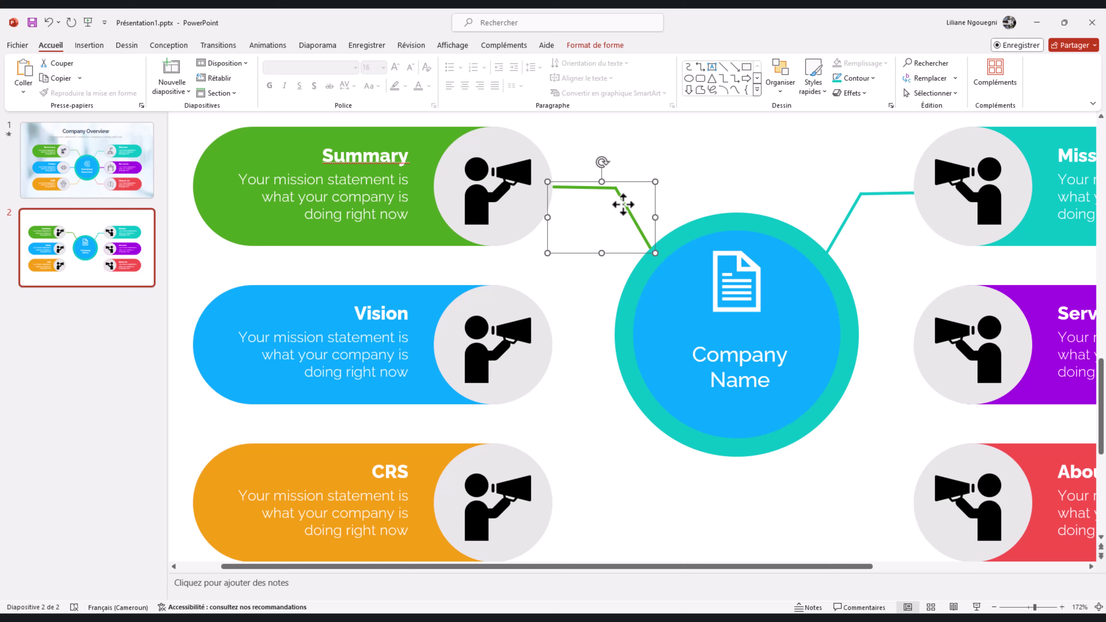
pyautogui.keyDown('shift'); pyautogui.click(859, 198); pyautogui.keyUp('shift')
pyautogui.click(596, 45)
pyautogui.click(864, 78)
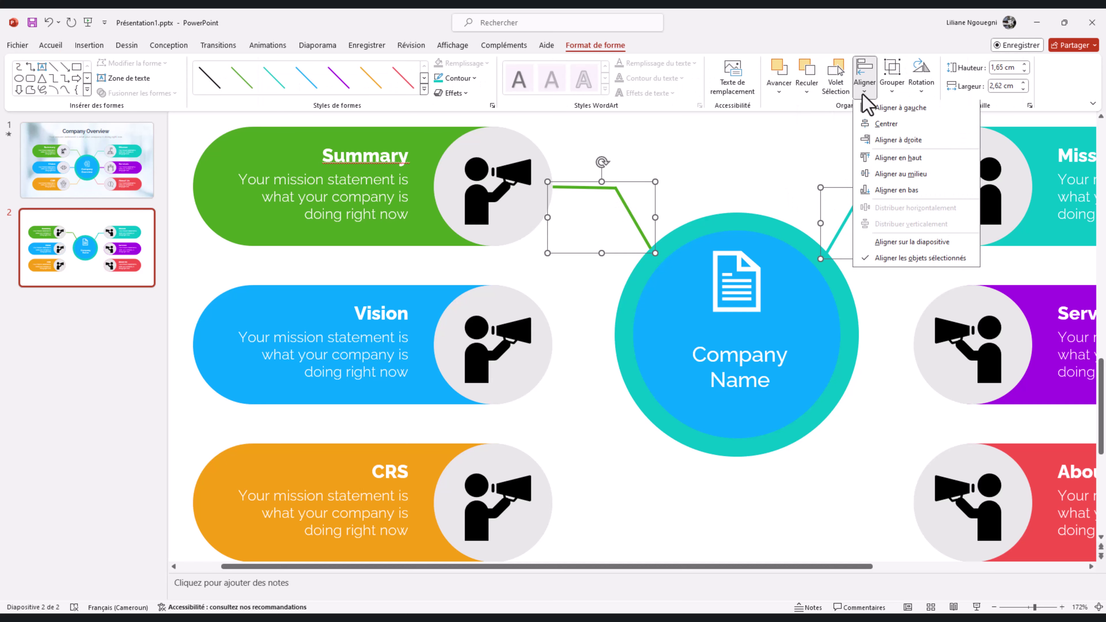
pyautogui.click(889, 174)
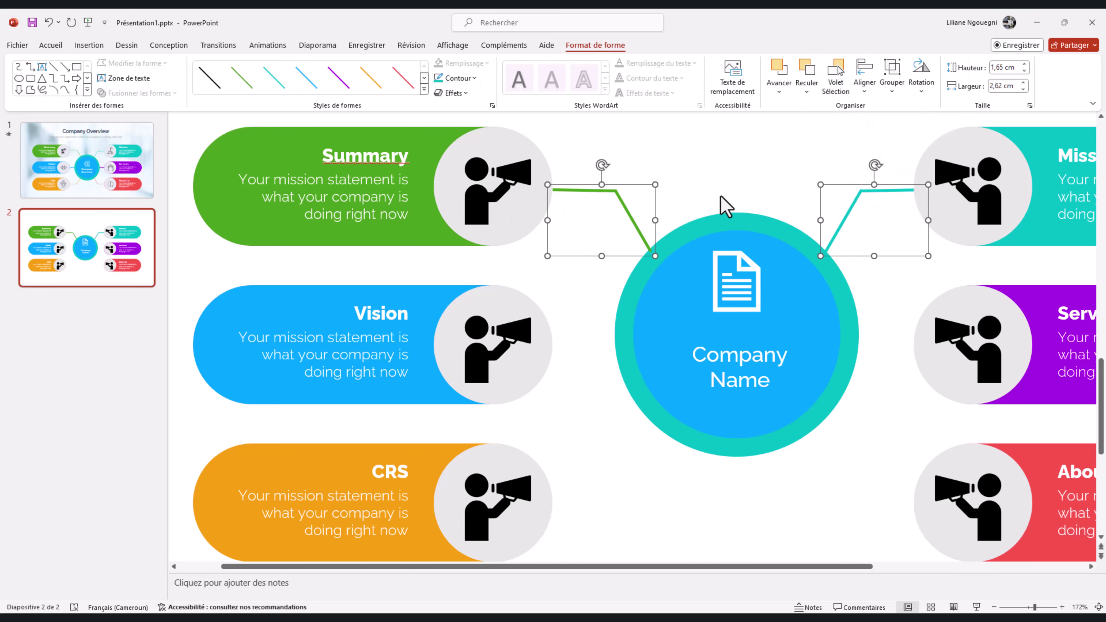
# Copy both connectors down beside the CRS and About rows and flip the copies vertically.
pyautogui.press('alt')
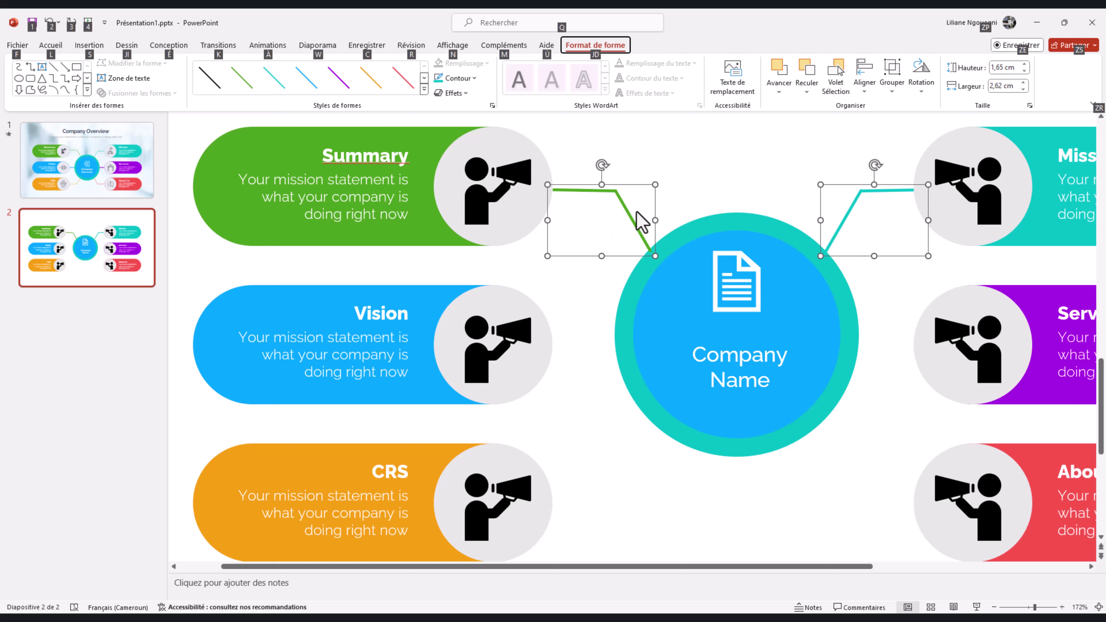
pyautogui.moveTo(636, 224); pyautogui.dragTo(619, 483)
pyautogui.click(927, 91)
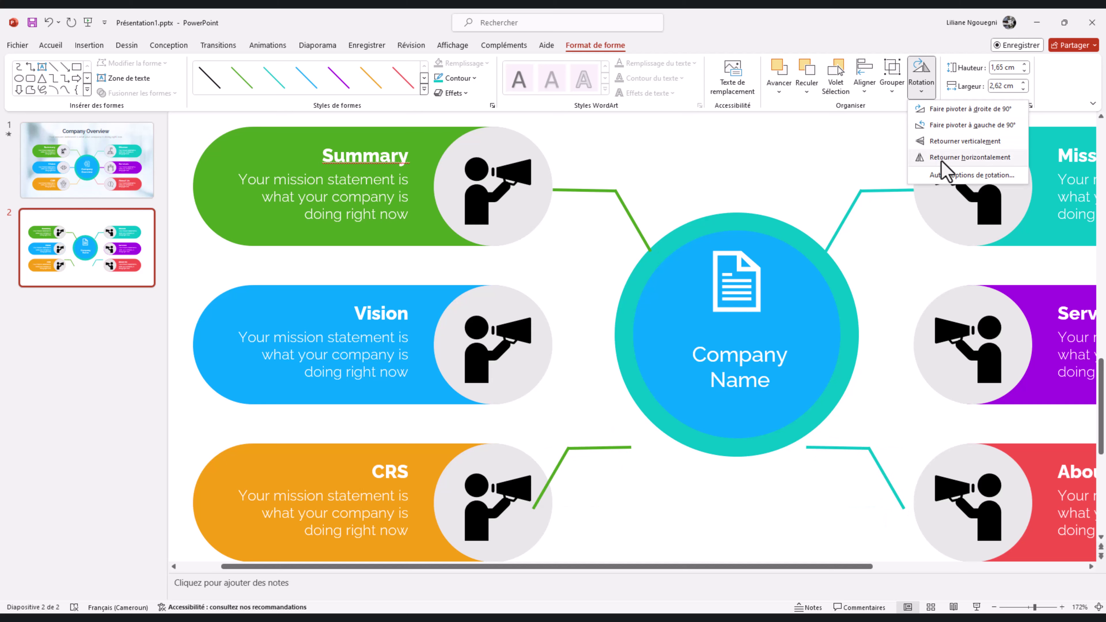
pyautogui.click(947, 146)
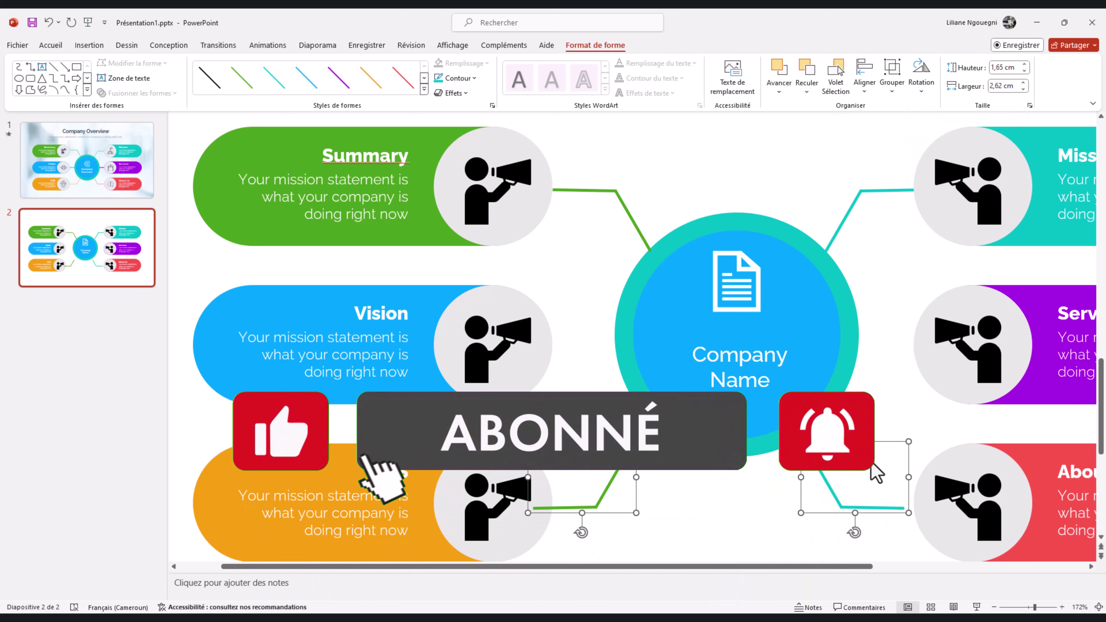
pyautogui.click(740, 514)
pyautogui.click(583, 484)
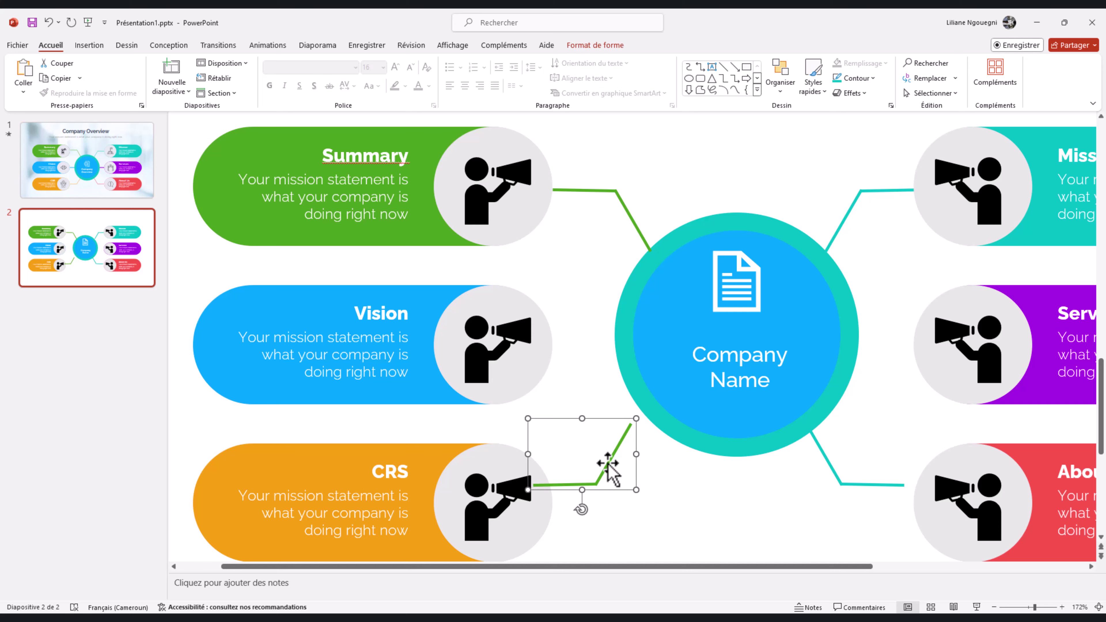
# Nudge the two lower connectors so they meet the CRS and About circles.
pyautogui.moveTo(589, 463); pyautogui.dragTo(609, 462)
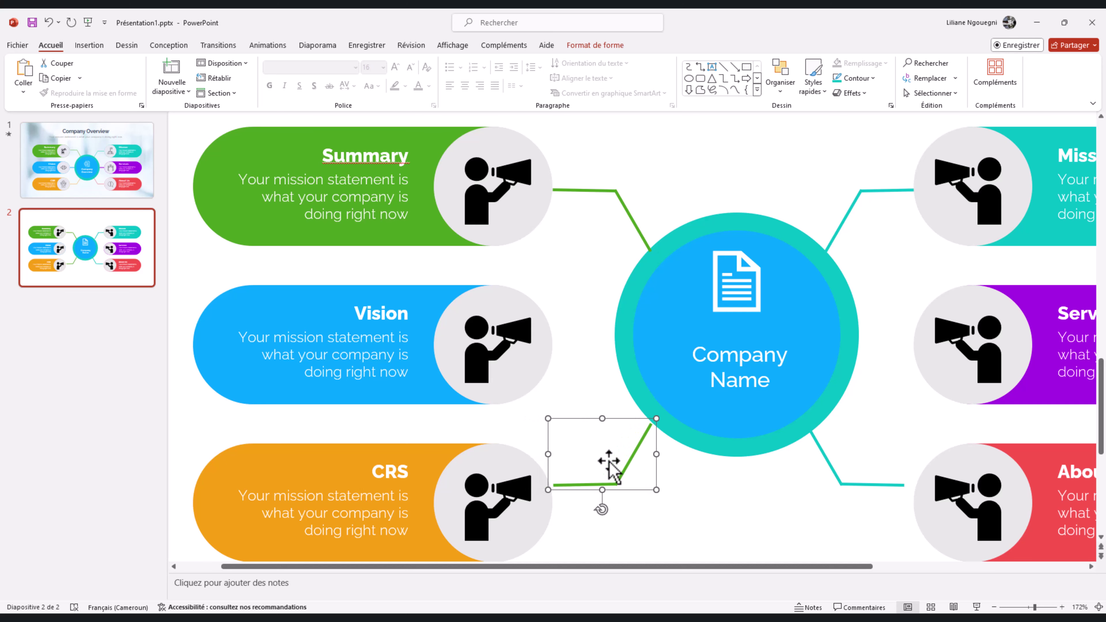
pyautogui.click(826, 470)
pyautogui.moveTo(825, 470); pyautogui.dragTo(840, 470)
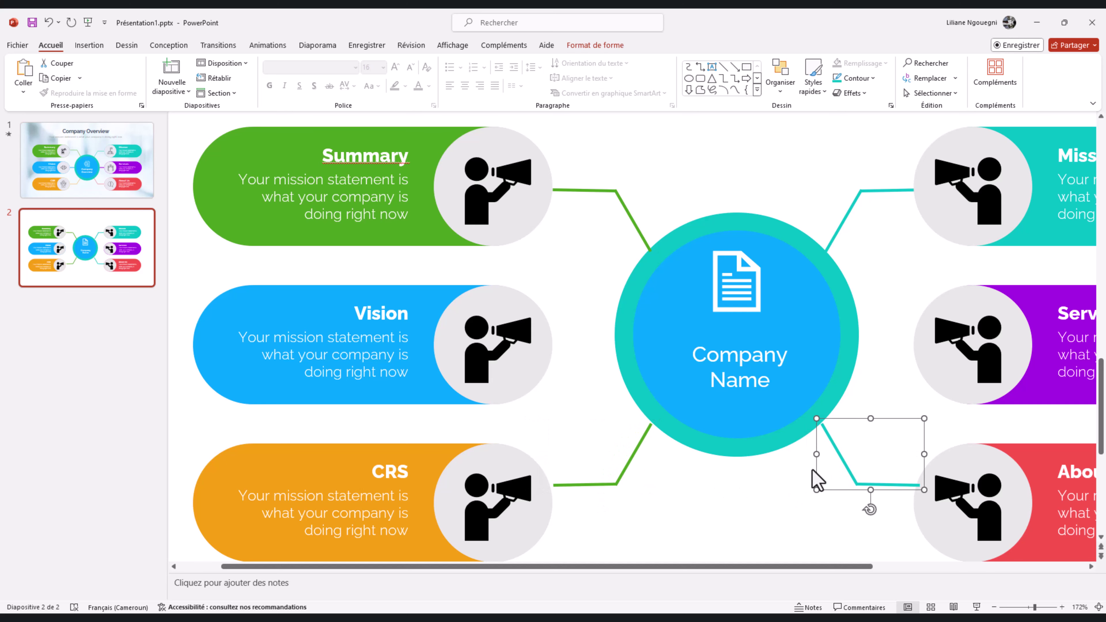
pyautogui.keyDown('shift'); pyautogui.click(634, 467); pyautogui.keyUp('shift')
pyautogui.rightClick(632, 464)
pyautogui.click(679, 390)
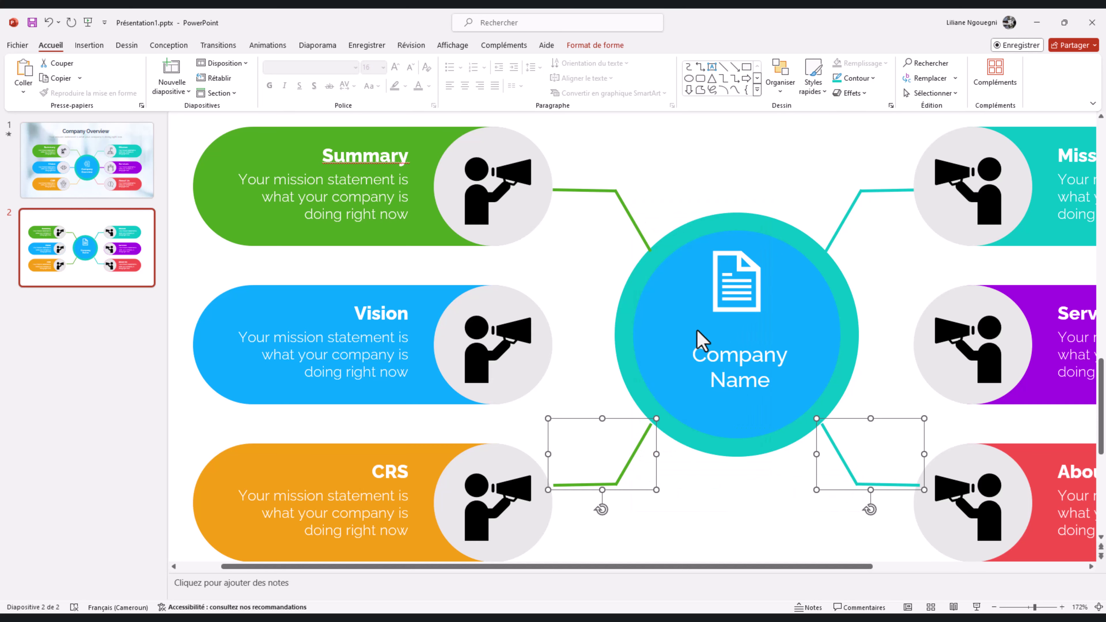
pyautogui.click(728, 506)
# Colour the CRS connector orange and the About connector red.
pyautogui.click(620, 482)
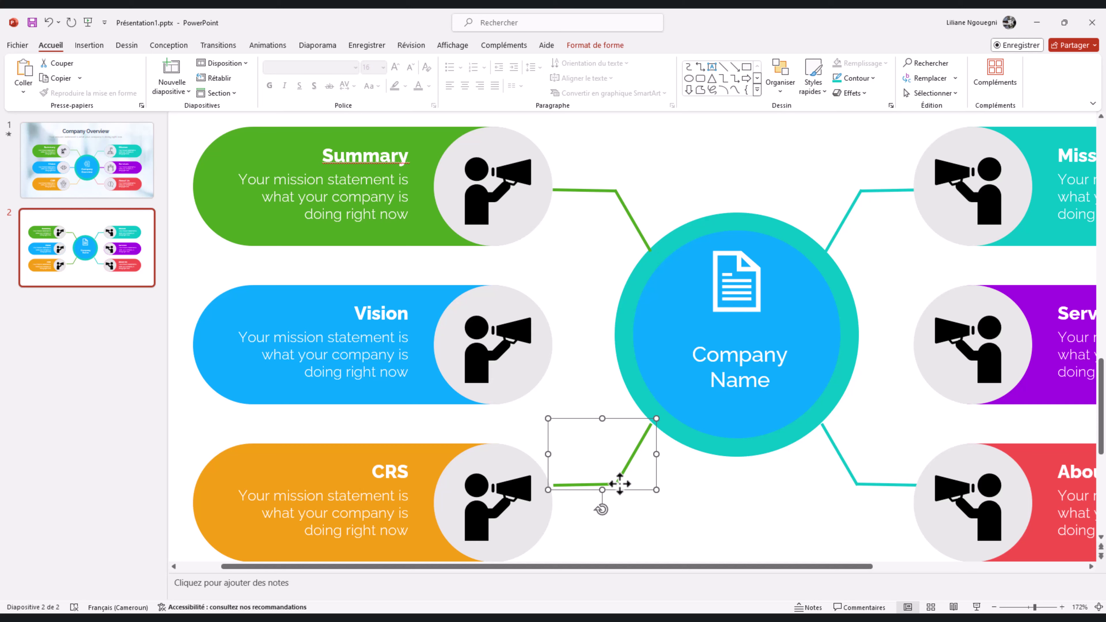
pyautogui.click(857, 78)
pyautogui.click(917, 144)
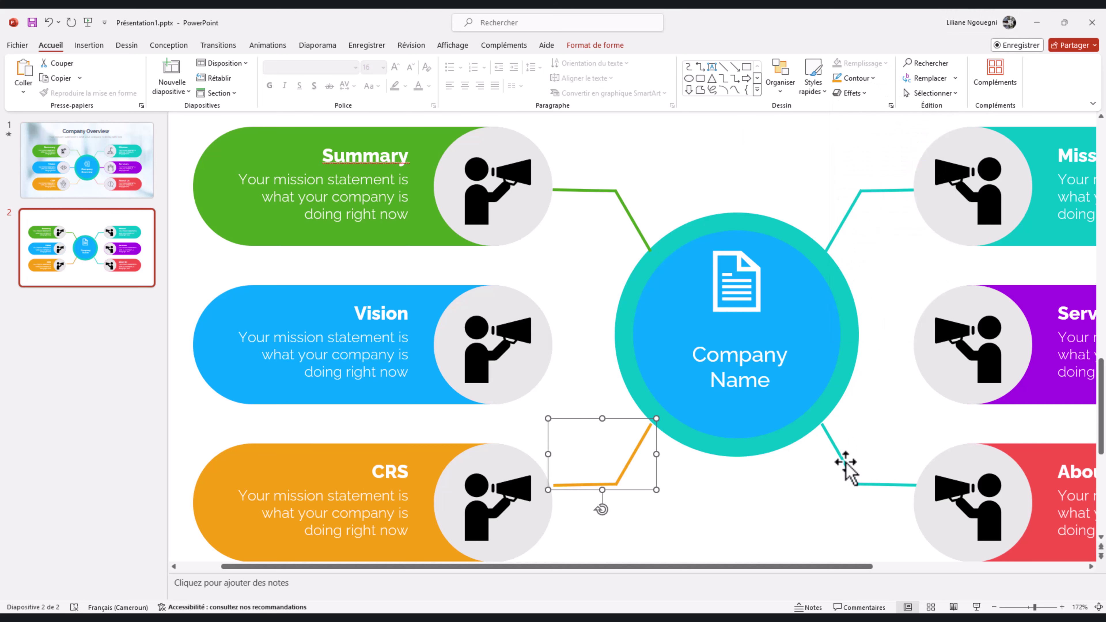
pyautogui.click(846, 466)
pyautogui.click(856, 78)
pyautogui.click(928, 144)
pyautogui.click(727, 512)
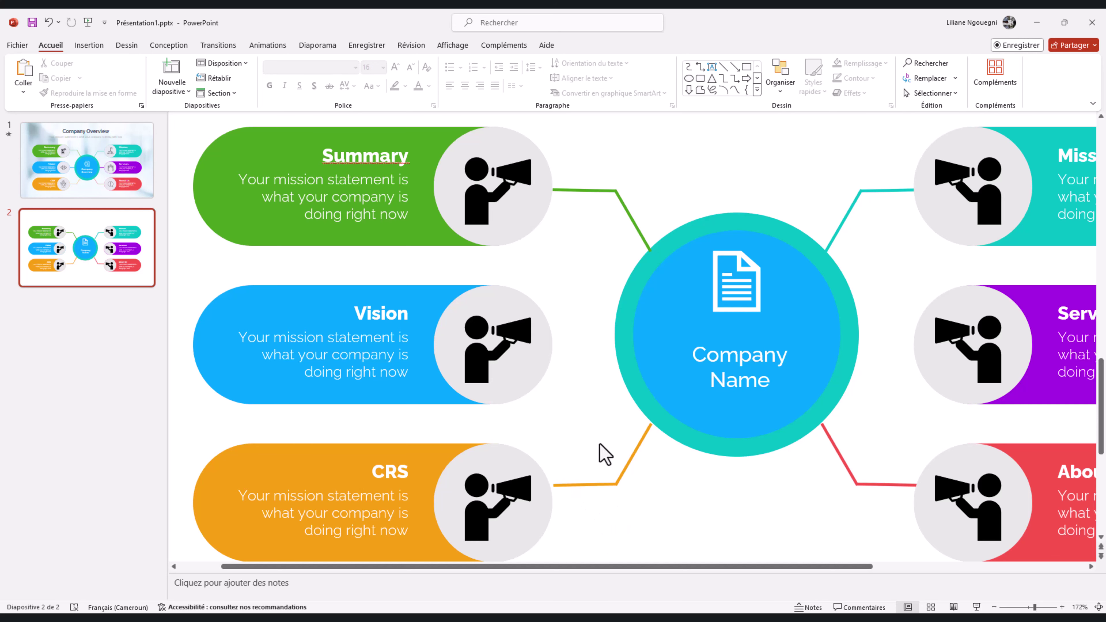
# Draw a straight line from the Vision circle to the centre circle and thicken its outline.
pyautogui.click(724, 68)
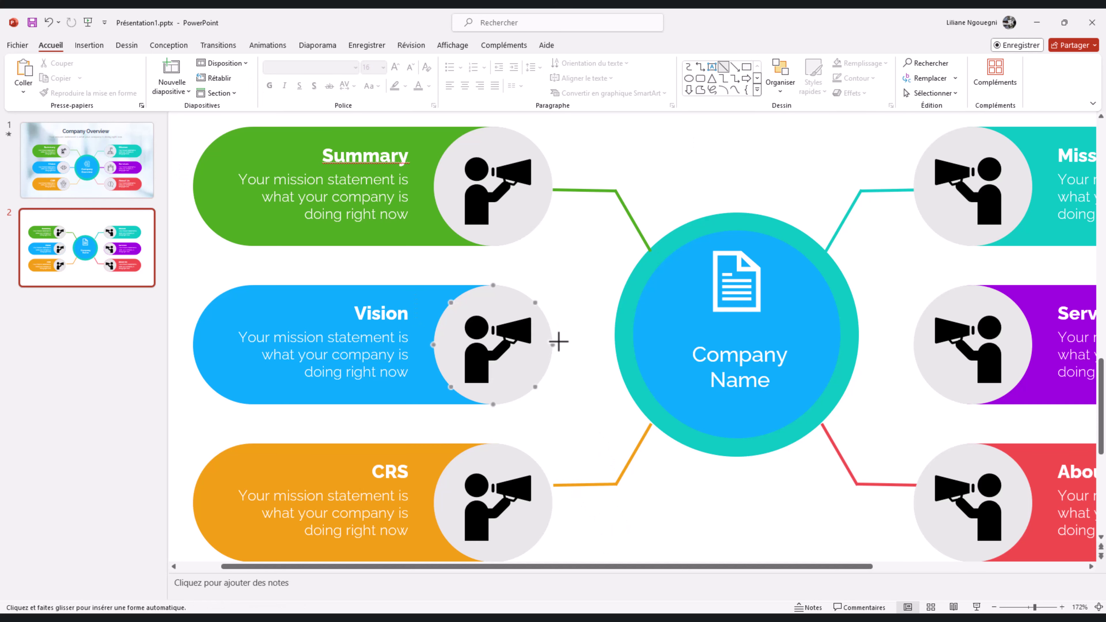
pyautogui.moveTo(553, 344); pyautogui.dragTo(616, 344)
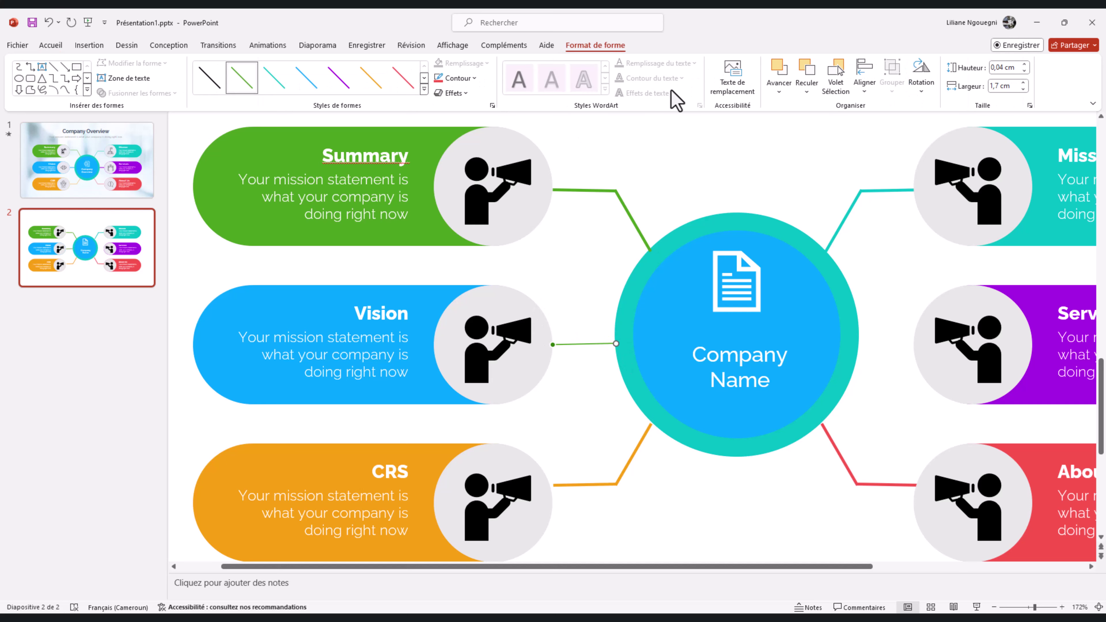
pyautogui.click(474, 80)
pyautogui.moveTo(518, 282)
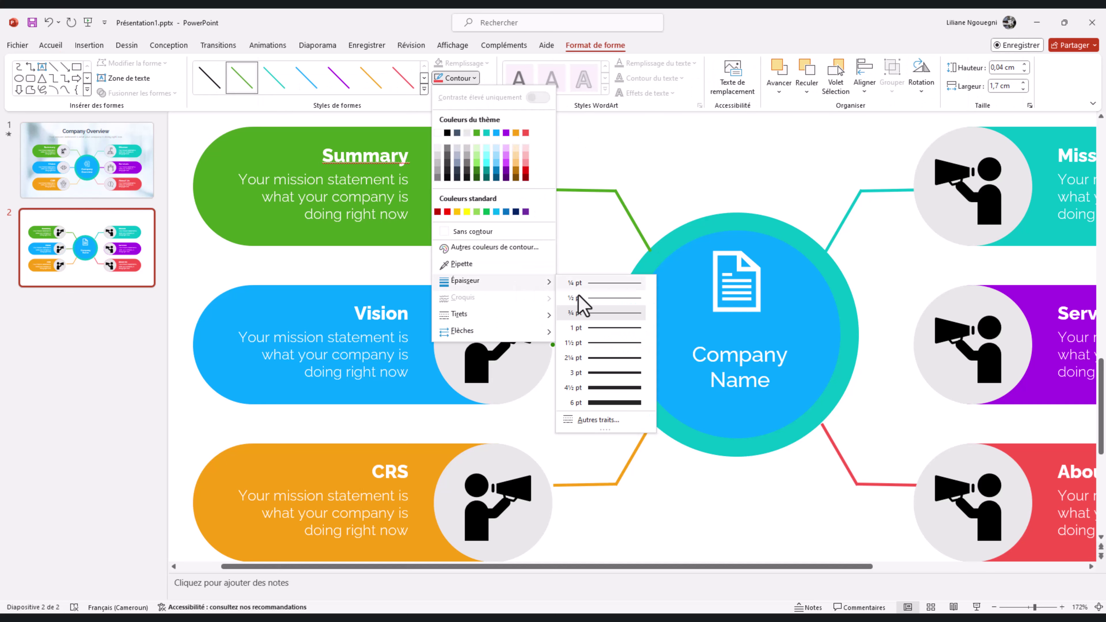
pyautogui.click(590, 358)
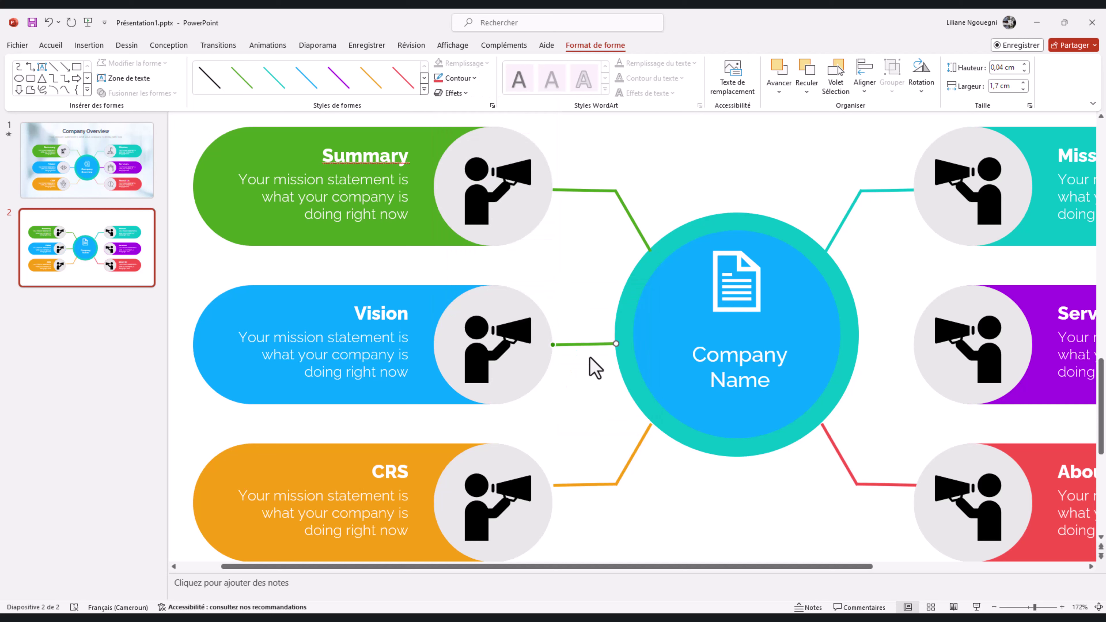
pyautogui.click(572, 361)
pyautogui.click(569, 347)
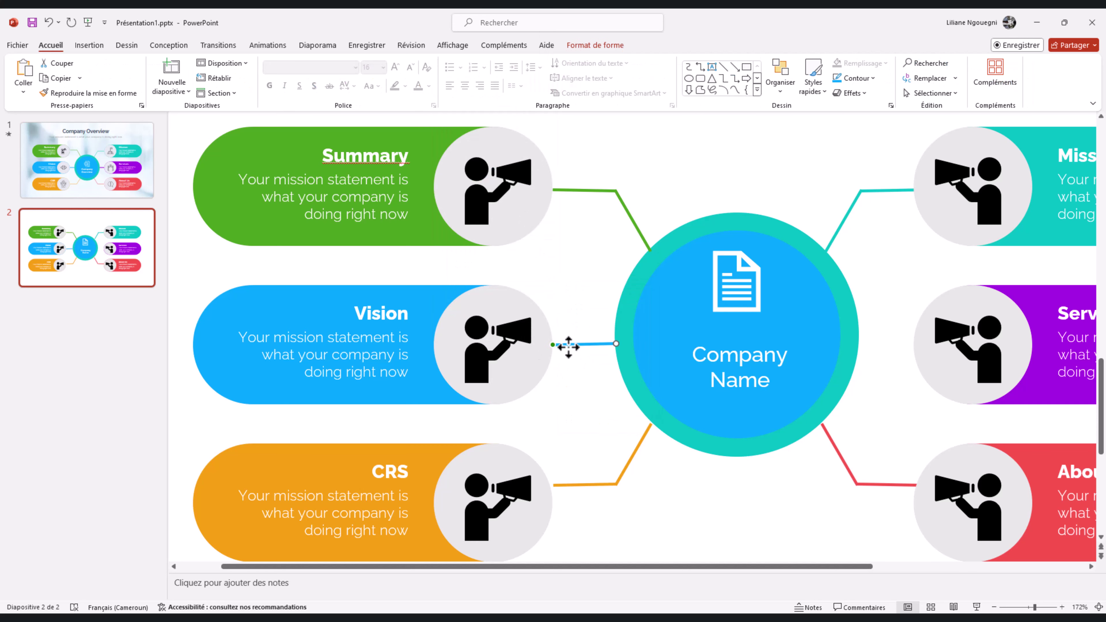
# Duplicate the Vision connector to the right, colour it purple, and attach it to the Services circle.
pyautogui.moveTo(568, 348); pyautogui.dragTo(872, 351)
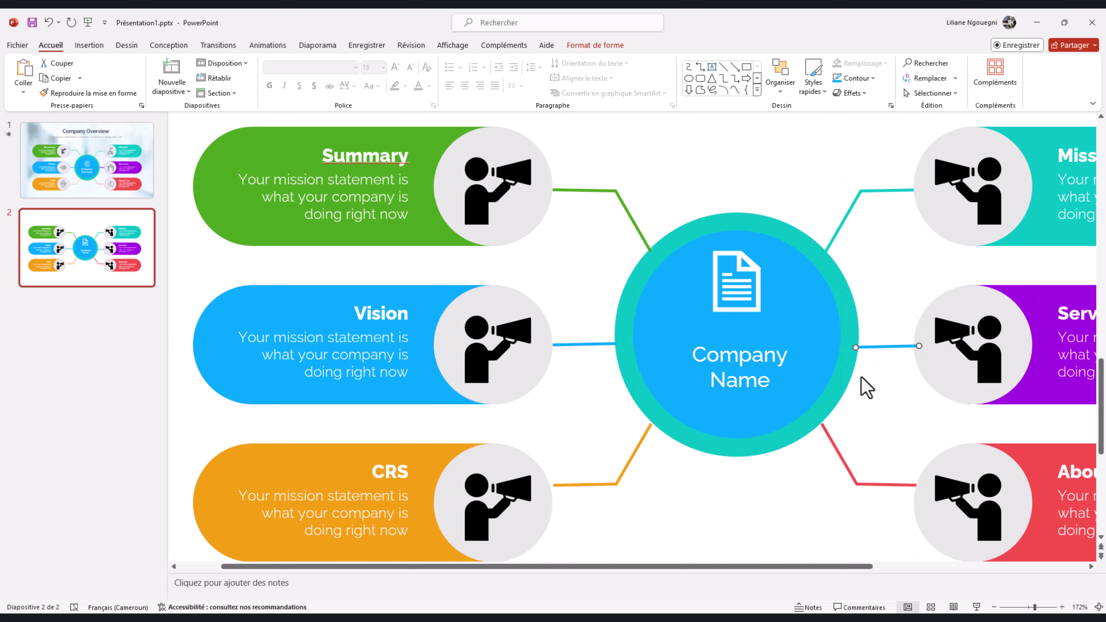
pyautogui.click(860, 78)
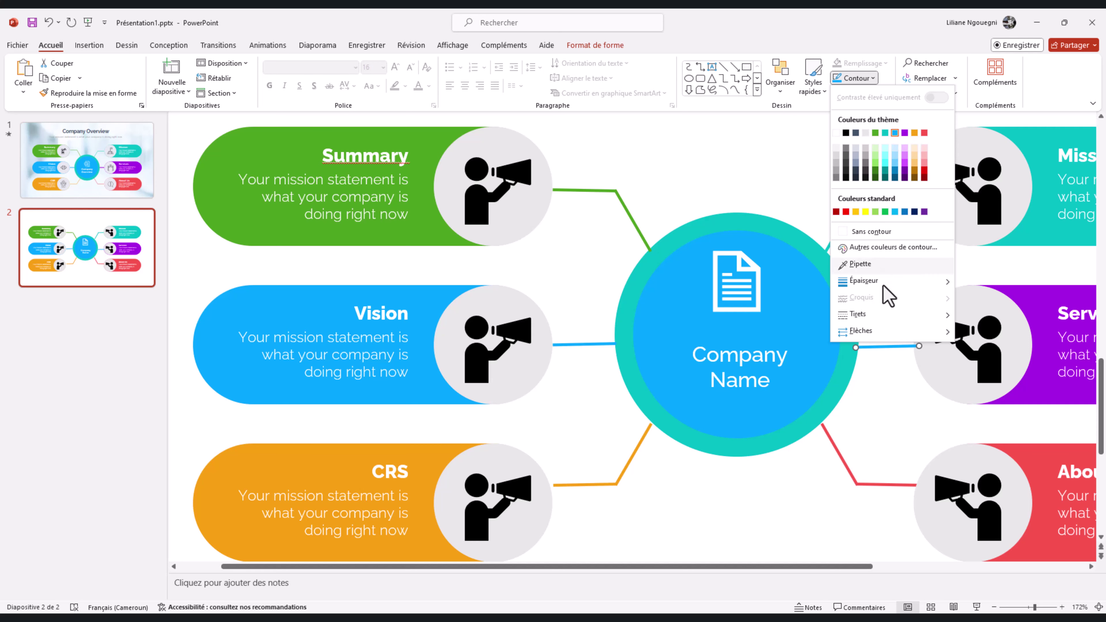
pyautogui.click(905, 133)
pyautogui.rightClick(872, 349)
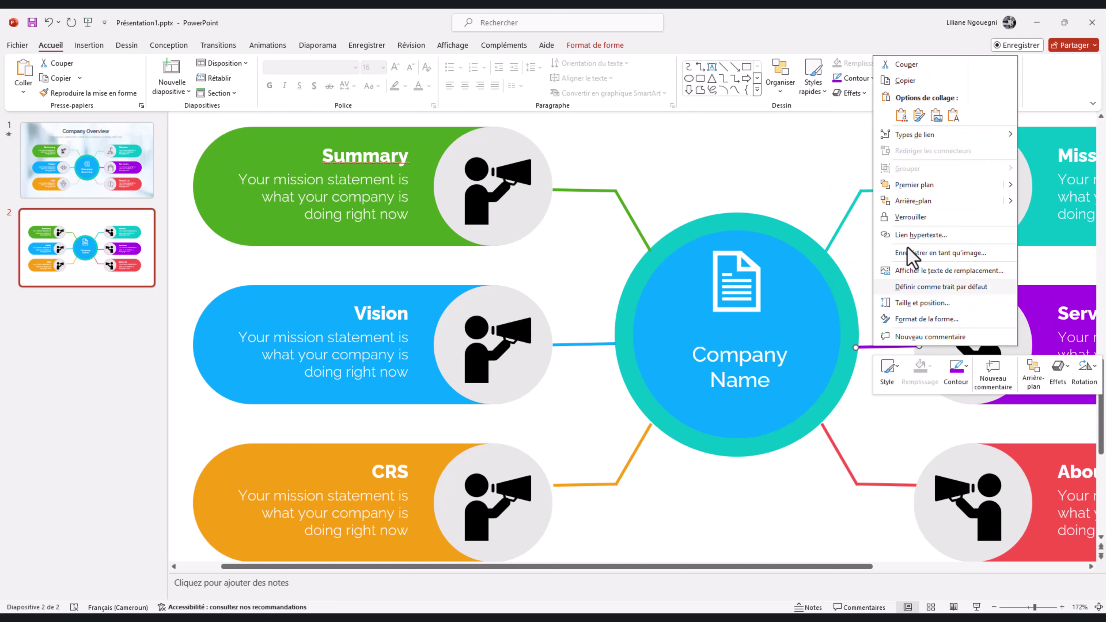
pyautogui.click(919, 247)
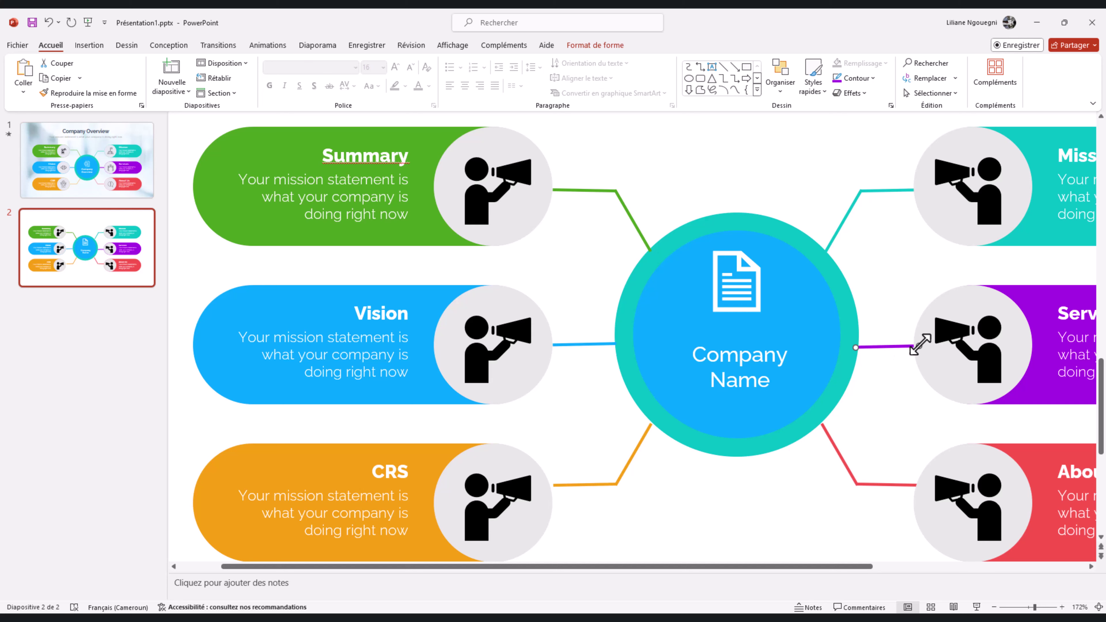
pyautogui.moveTo(920, 344); pyautogui.dragTo(917, 352)
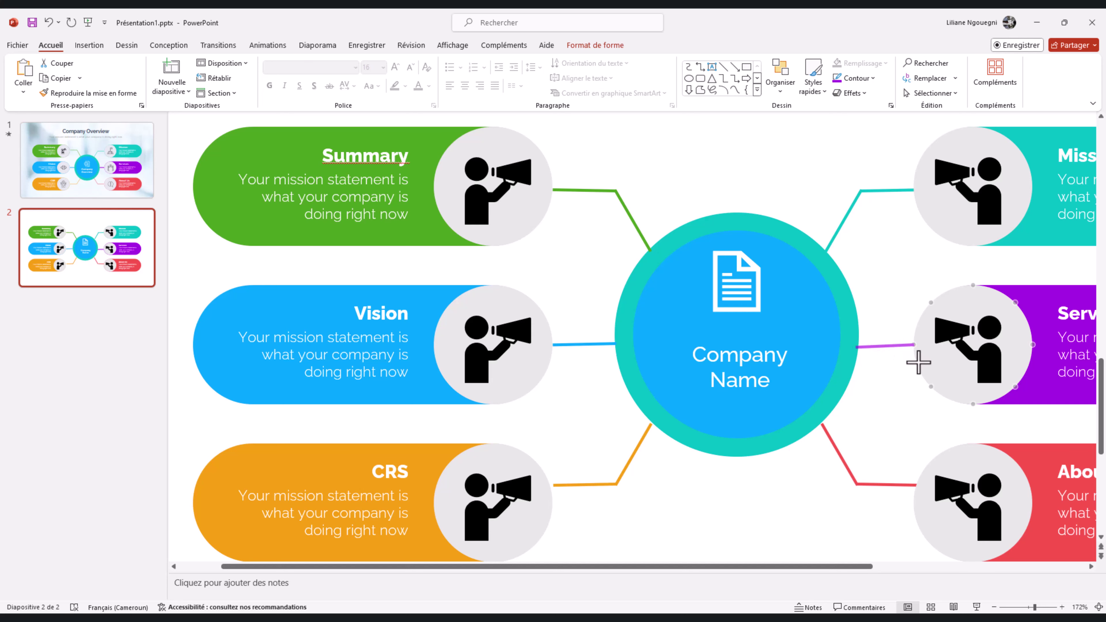
pyautogui.moveTo(924, 367); pyautogui.dragTo(909, 375)
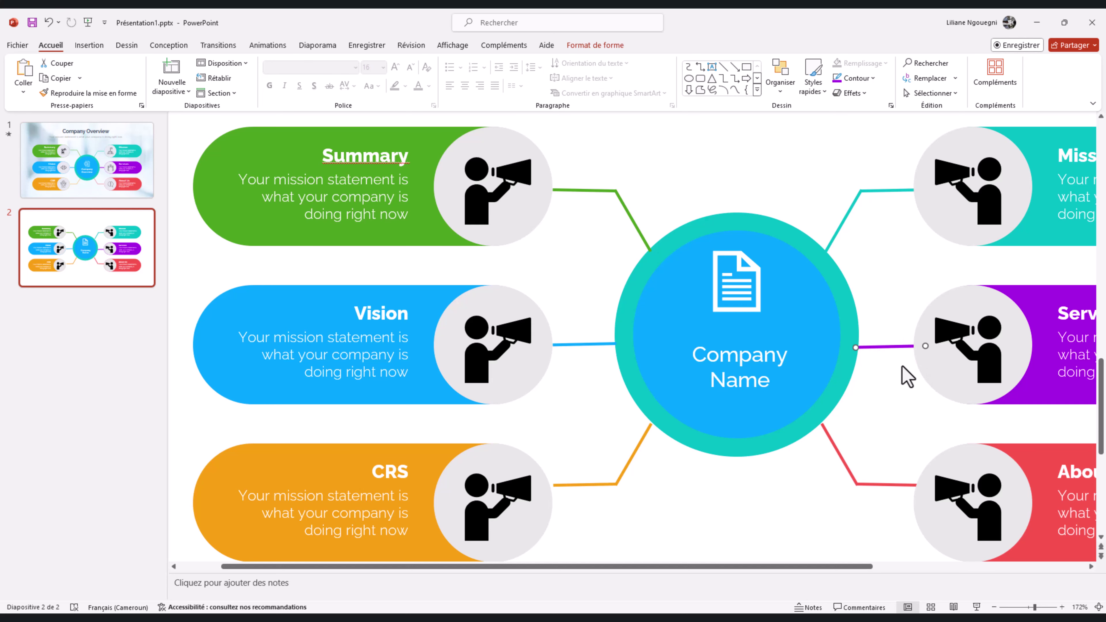
pyautogui.click(884, 375)
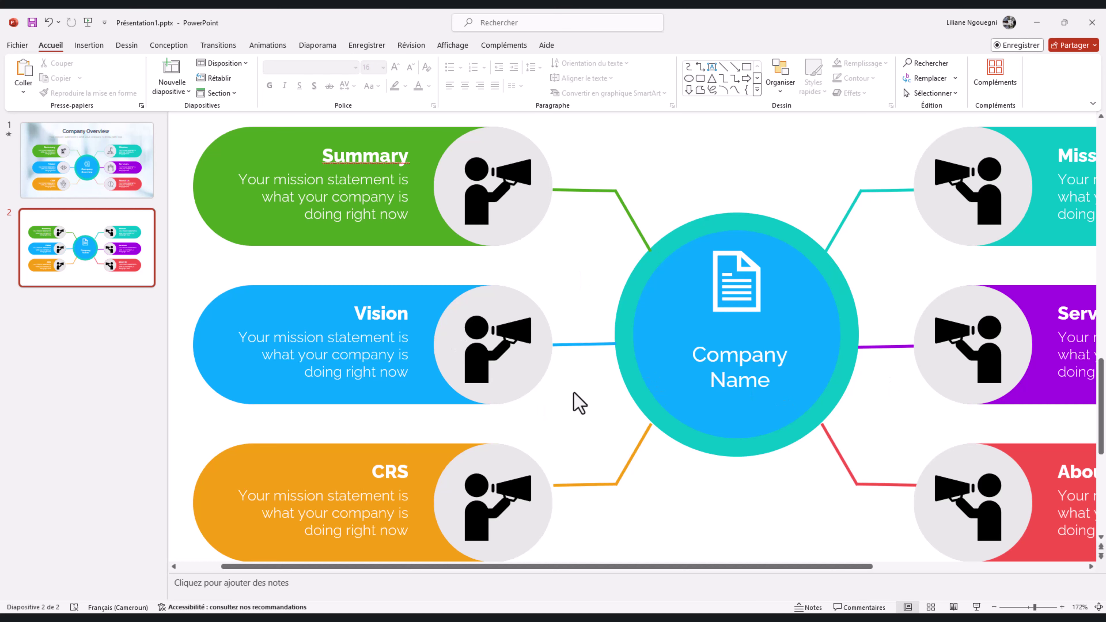
pyautogui.scroll(-9, 898, 578)
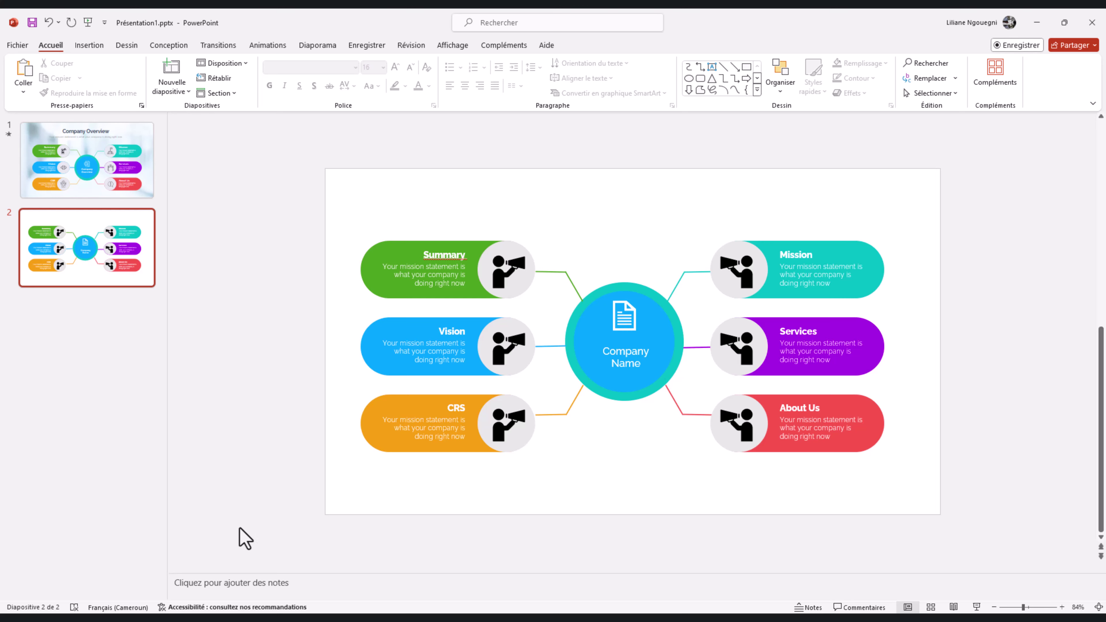
# Replace the Vision circle's megaphone with an eye icon from the icon library.
pyautogui.hotkey('alt', 'n')
pyautogui.click(502, 349)
pyautogui.click(503, 349)
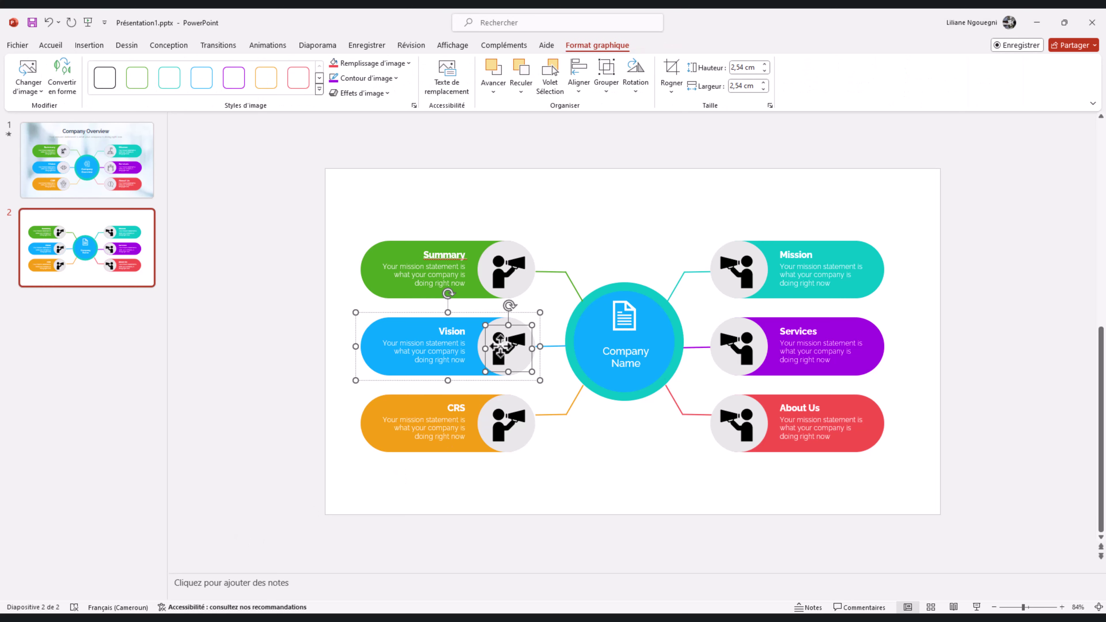
pyautogui.click(29, 80)
pyautogui.click(55, 157)
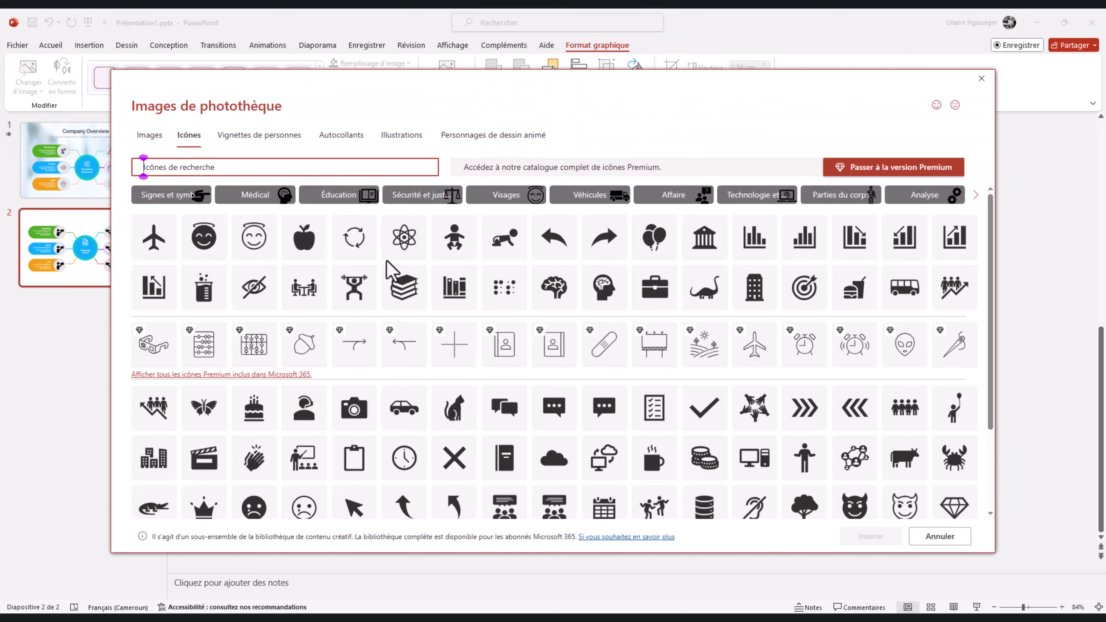
pyautogui.scroll(-6, 469, 424)
pyautogui.scroll(-10, 469, 424)
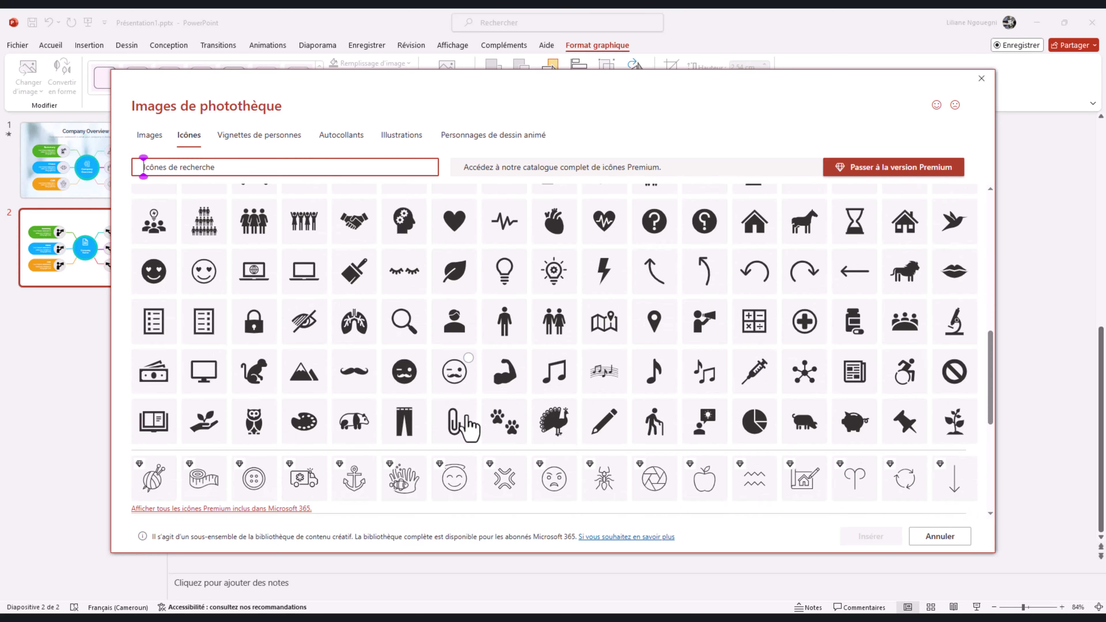
pyautogui.scroll(5, 469, 425)
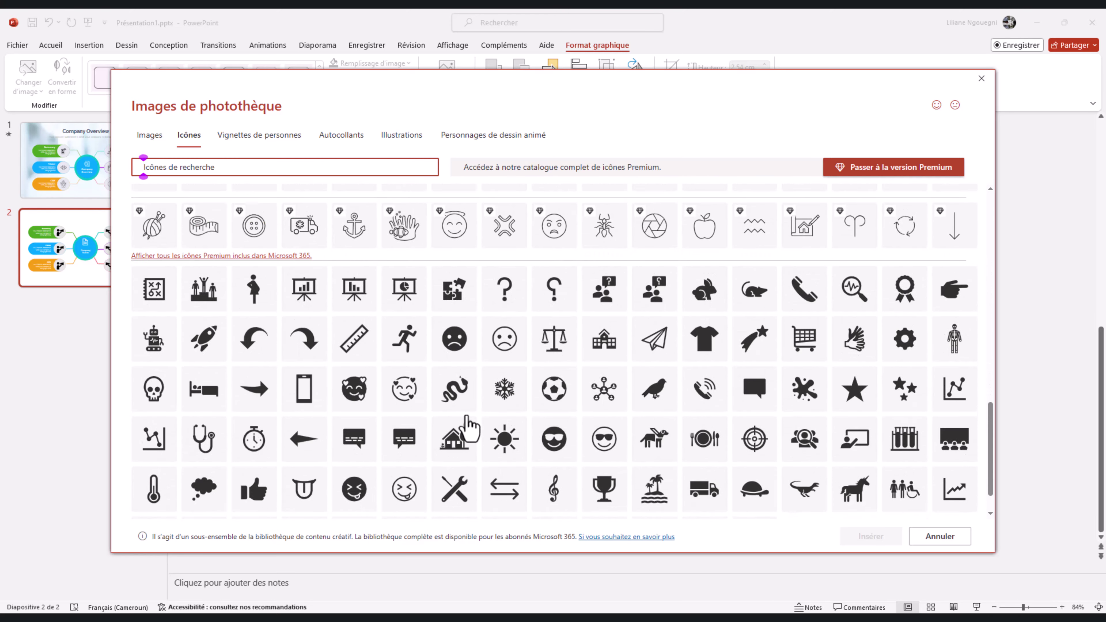
pyautogui.scroll(5, 469, 425)
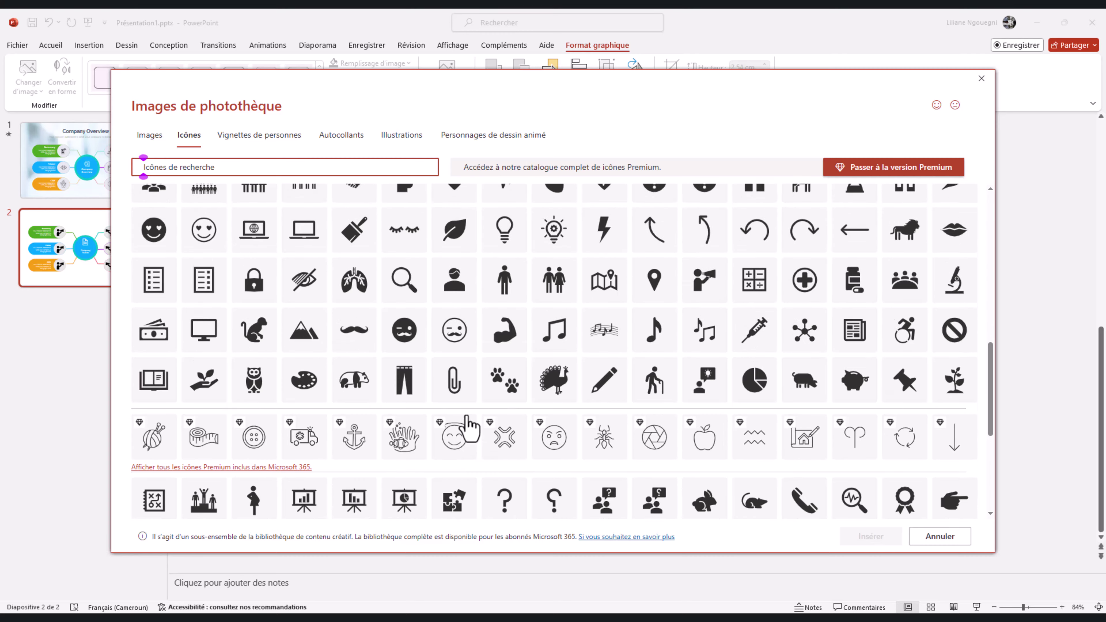
pyautogui.click(463, 286)
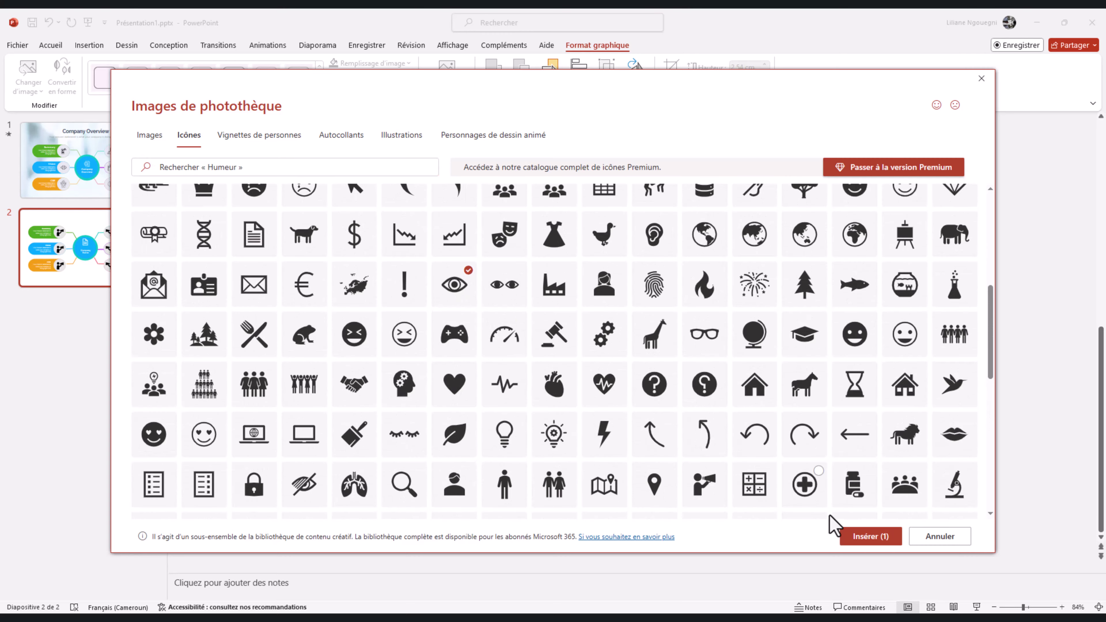
pyautogui.click(865, 537)
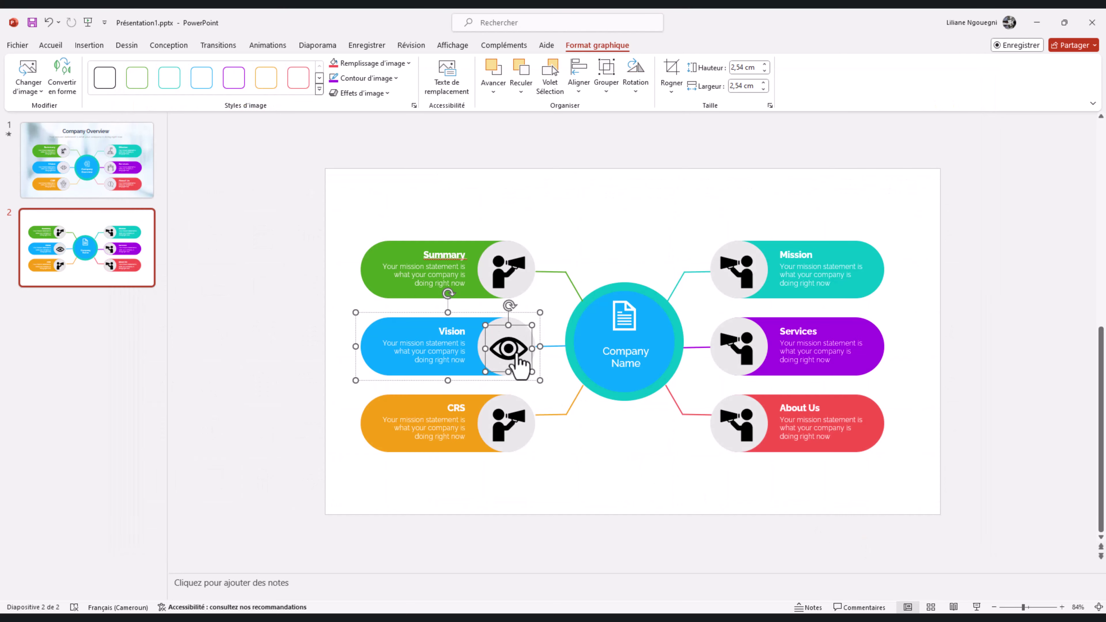
pyautogui.click(499, 424)
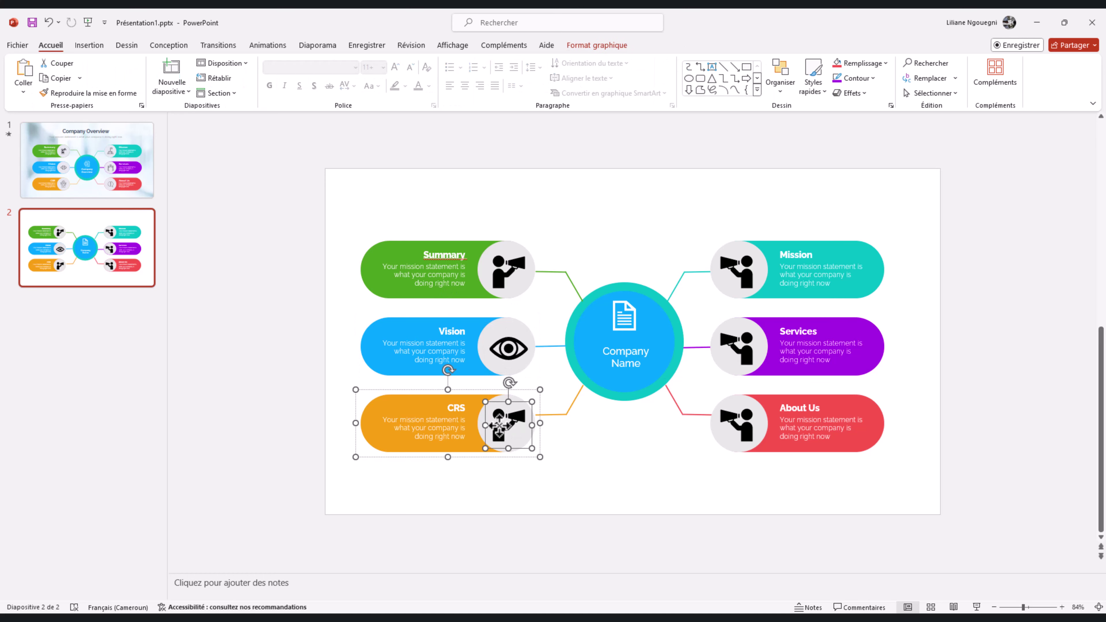
pyautogui.click(594, 45)
# Swap the CRS megaphone for the people-with-zigzag-arrow icon from the icon library.
pyautogui.click(27, 75)
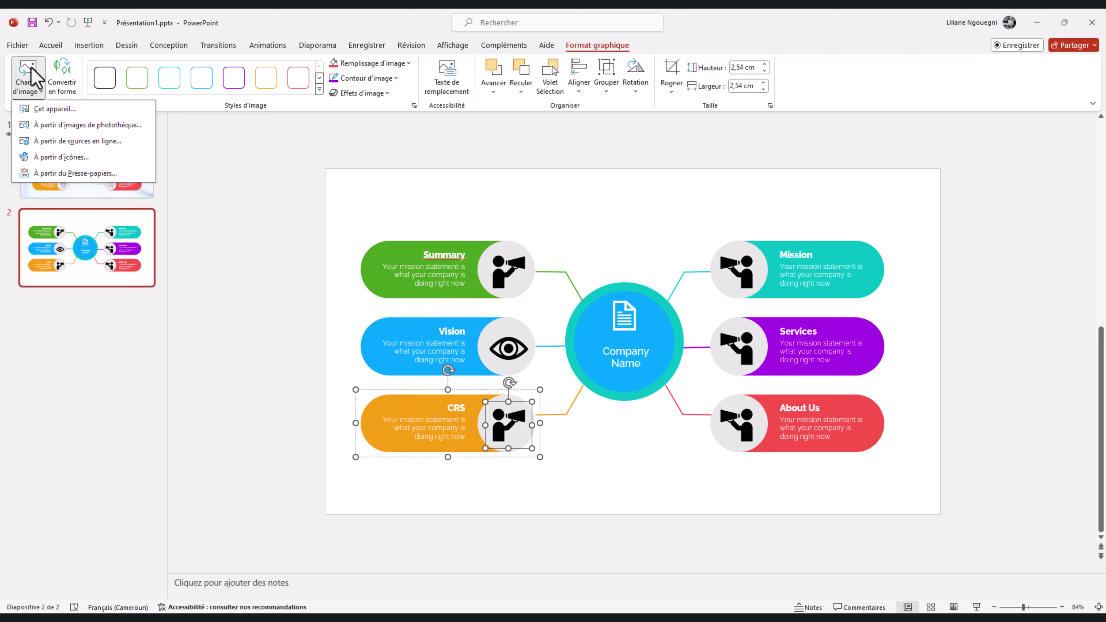
pyautogui.click(61, 162)
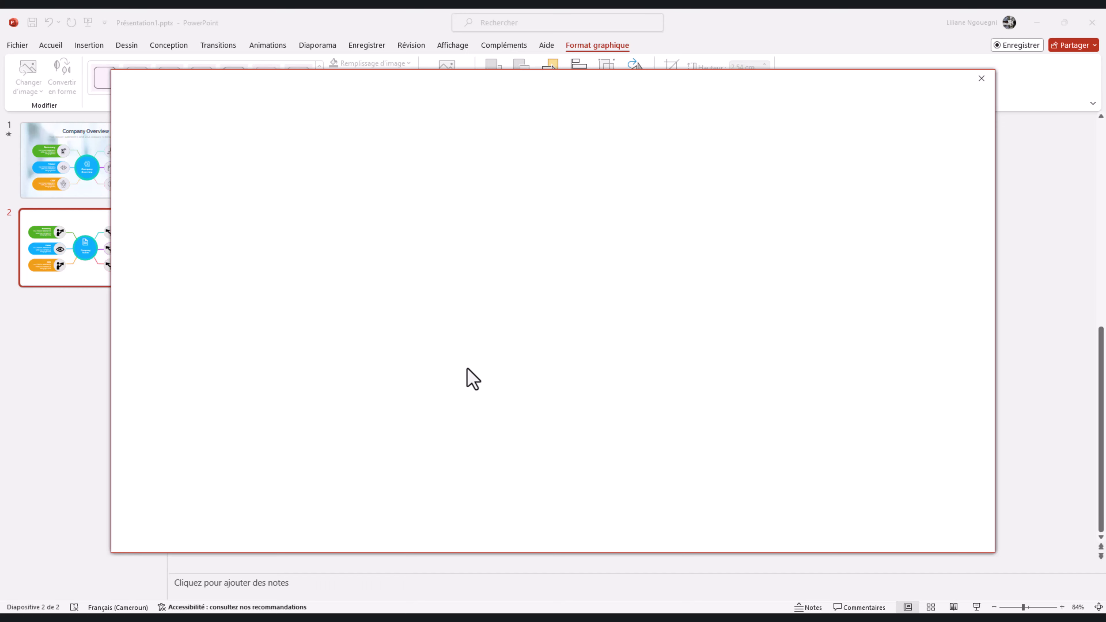
pyautogui.scroll(-1, 435, 363)
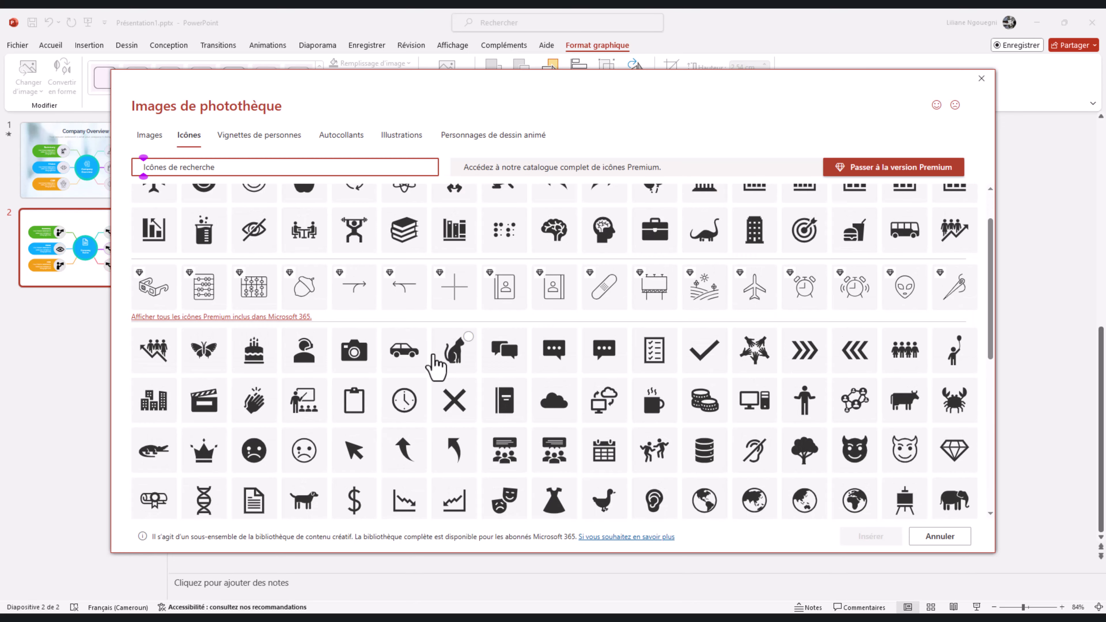
pyautogui.click(148, 356)
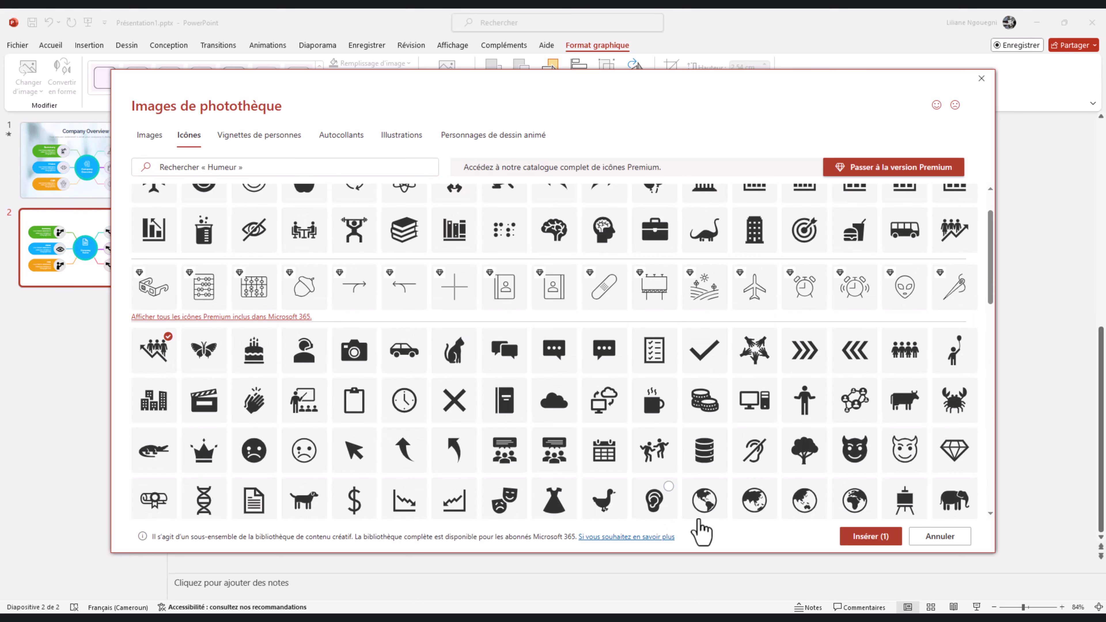
pyautogui.click(866, 538)
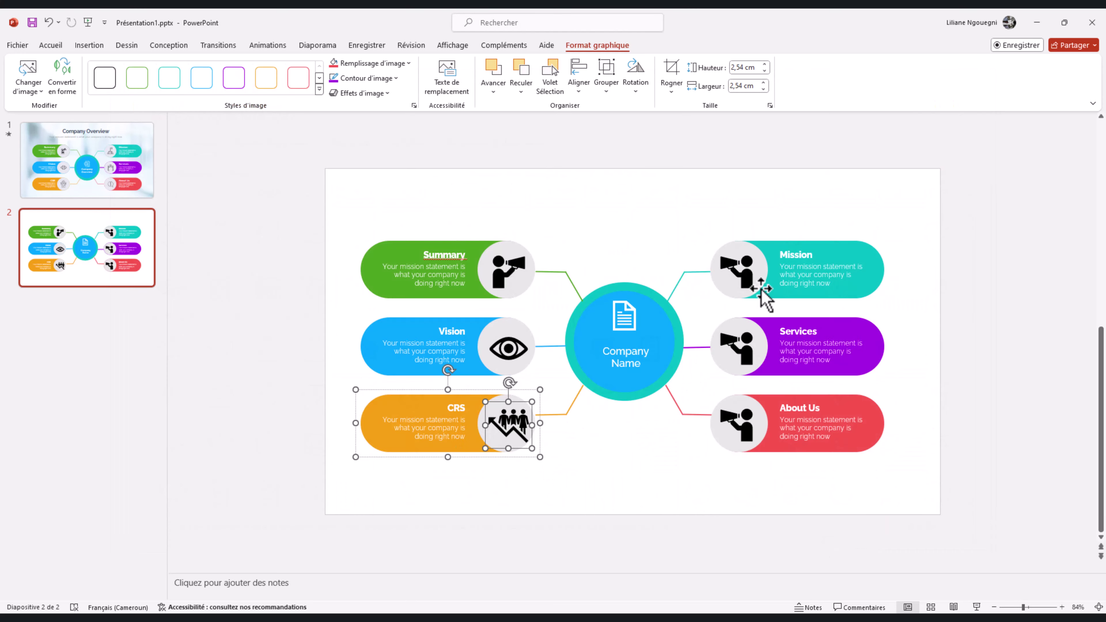
# Replace the Mission circle's megaphone with a target icon.
pyautogui.click(733, 266)
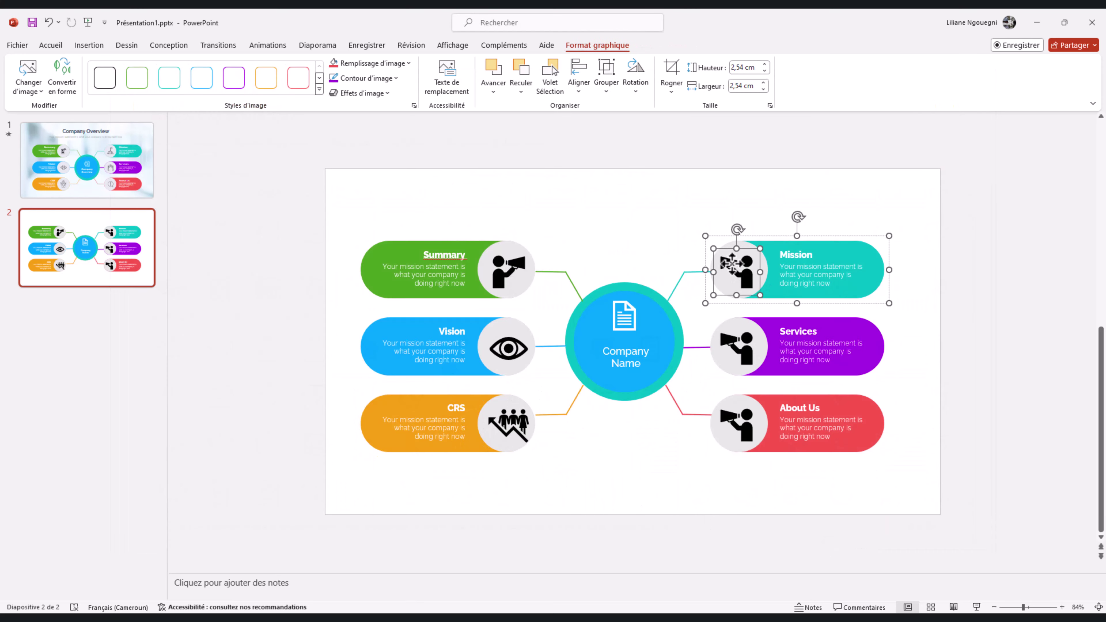
pyautogui.click(29, 78)
pyautogui.click(82, 157)
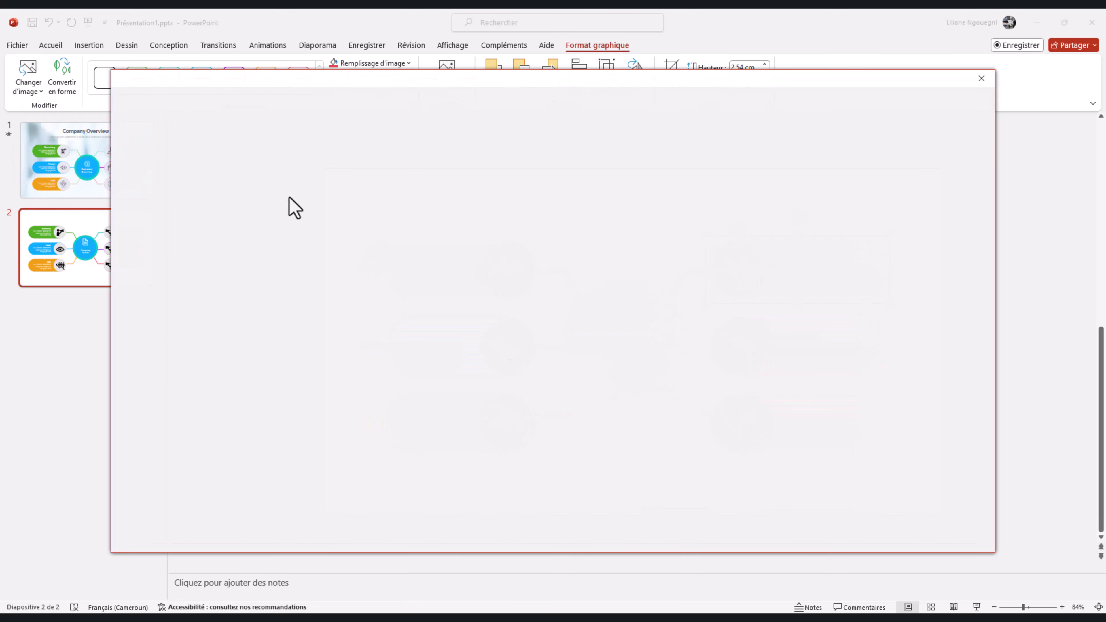
pyautogui.click(804, 285)
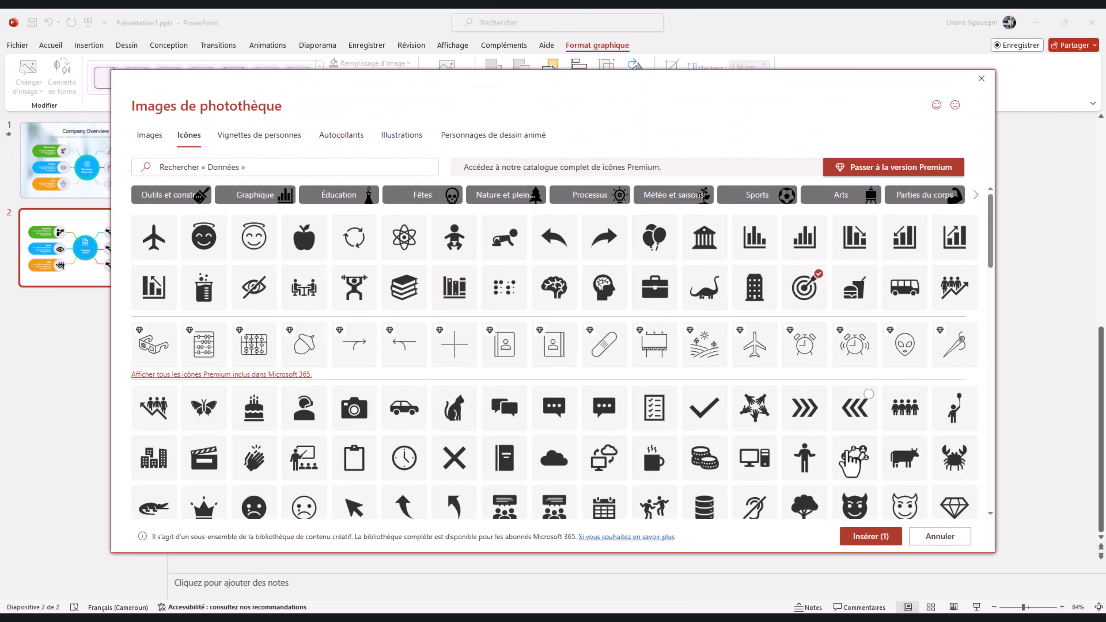
pyautogui.click(866, 538)
# Replace the Services circle's megaphone with a joined-hands icon.
pyautogui.click(745, 343)
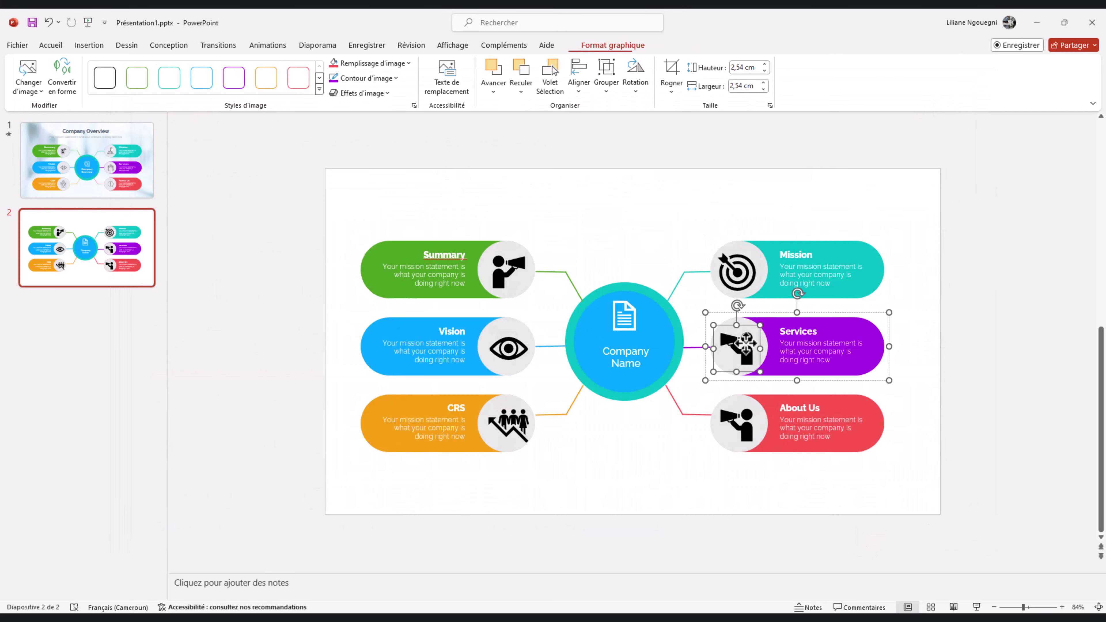
pyautogui.click(27, 87)
pyautogui.click(24, 158)
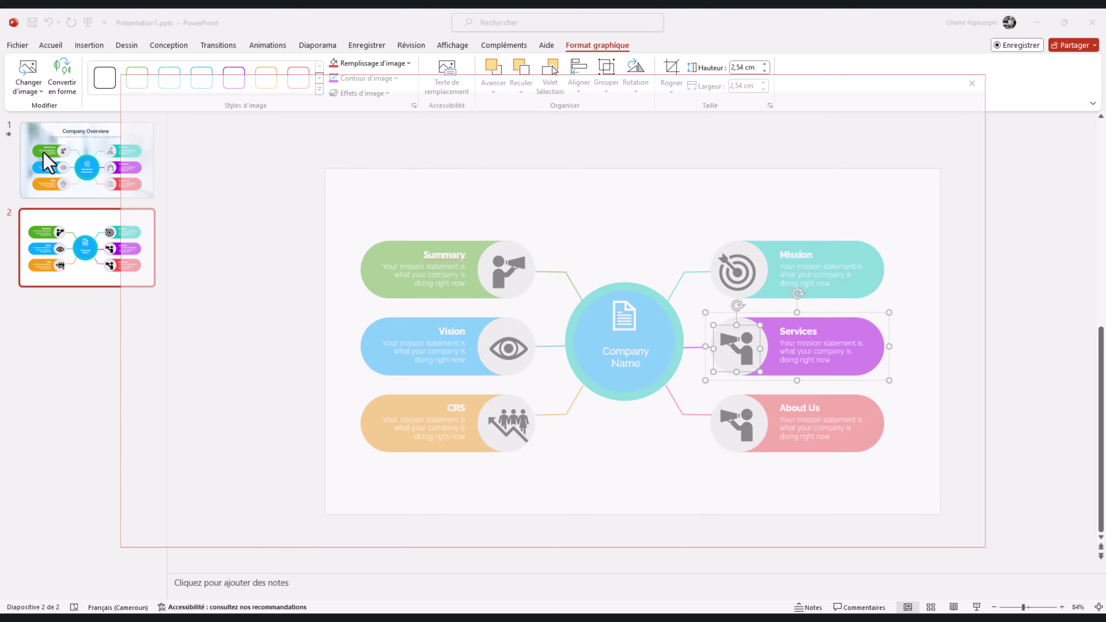
pyautogui.moveTo(584, 100); pyautogui.dragTo(566, 118)
pyautogui.click(741, 429)
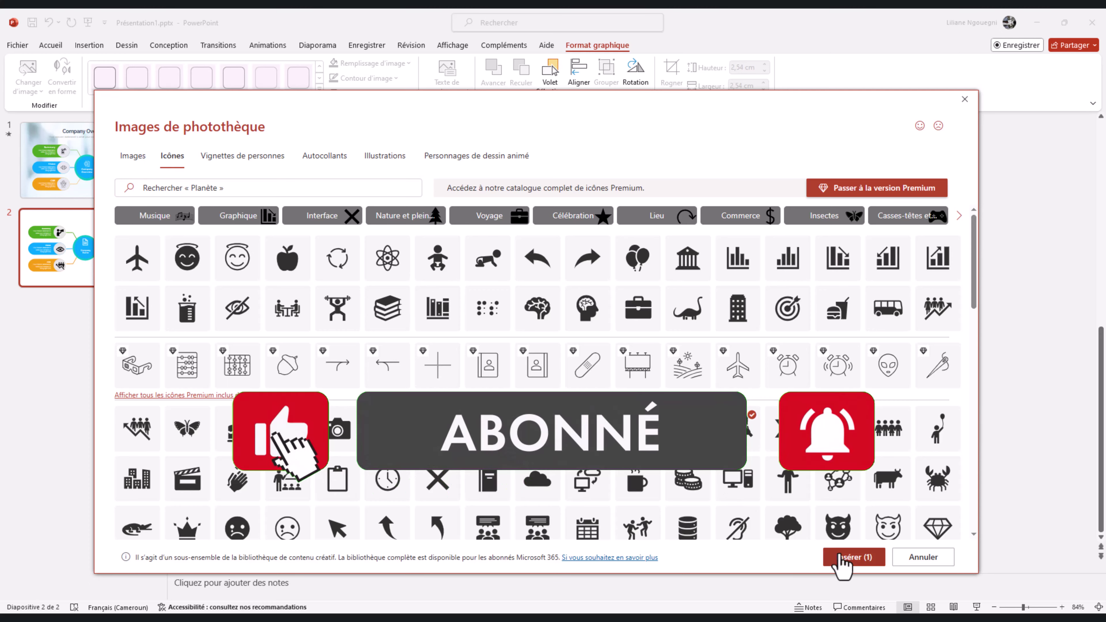
pyautogui.click(854, 557)
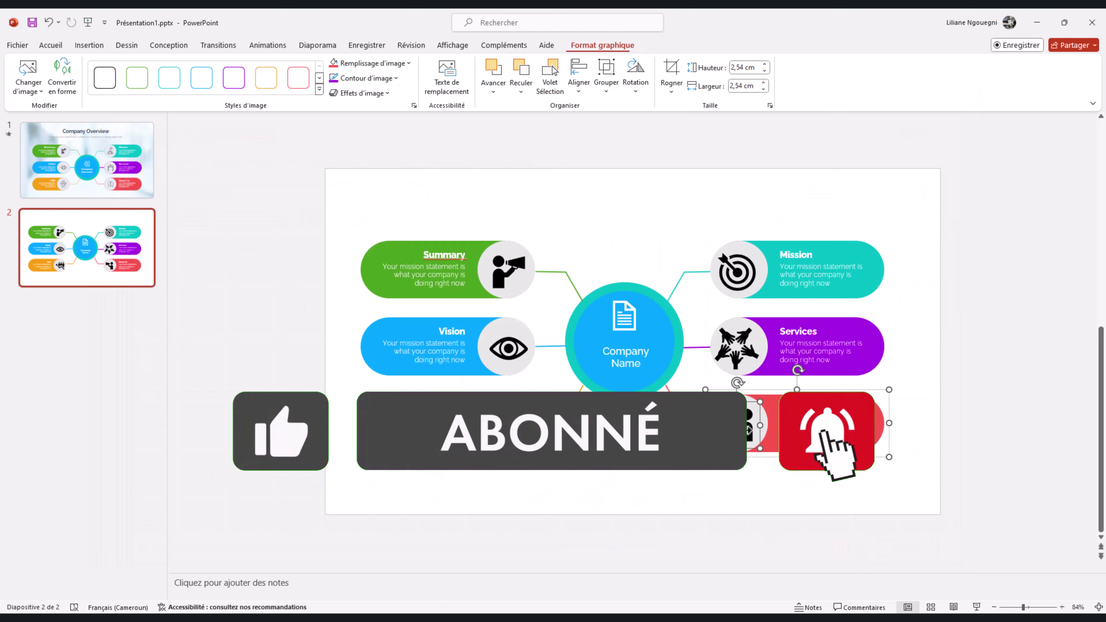
# Replace the About Us picture with an exclamation-mark icon.
pyautogui.click(42, 85)
pyautogui.click(52, 155)
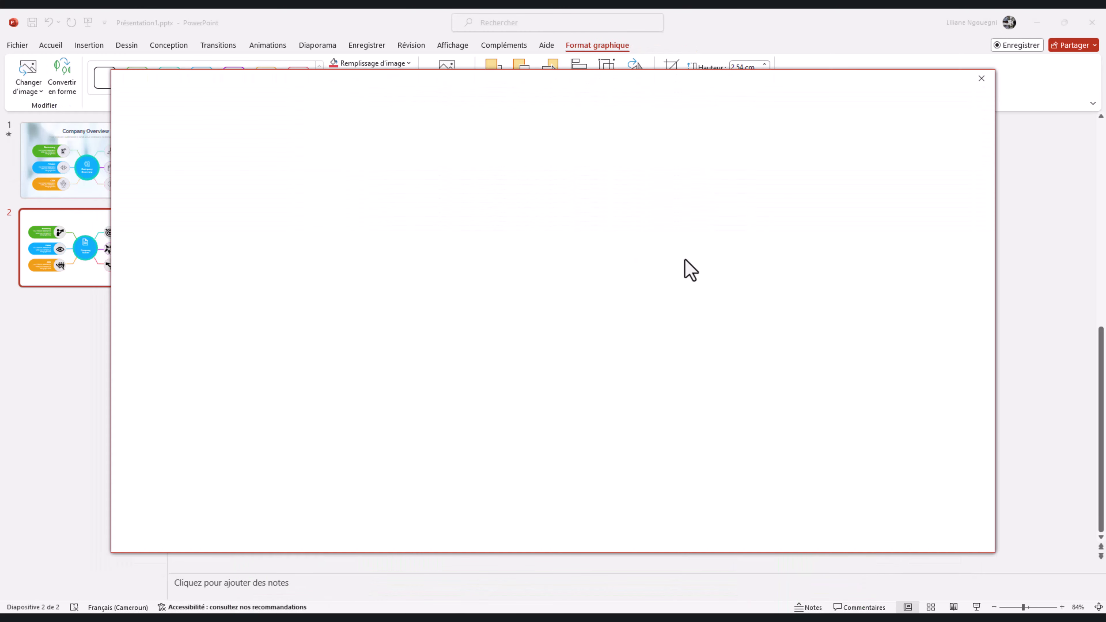
pyautogui.scroll(-5, 698, 329)
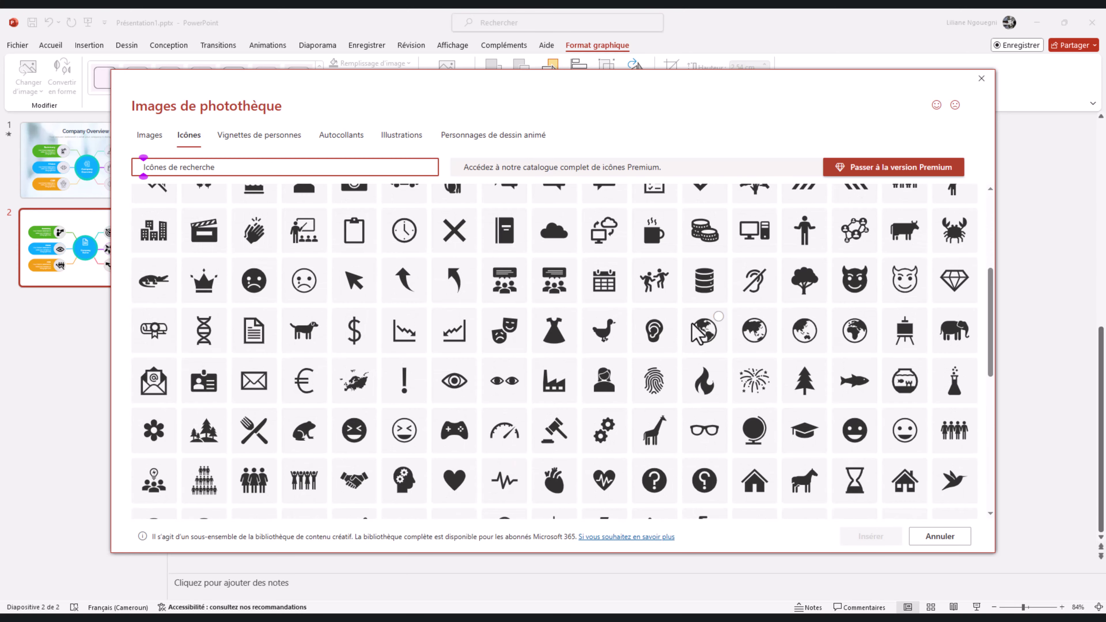
pyautogui.scroll(-2, 695, 335)
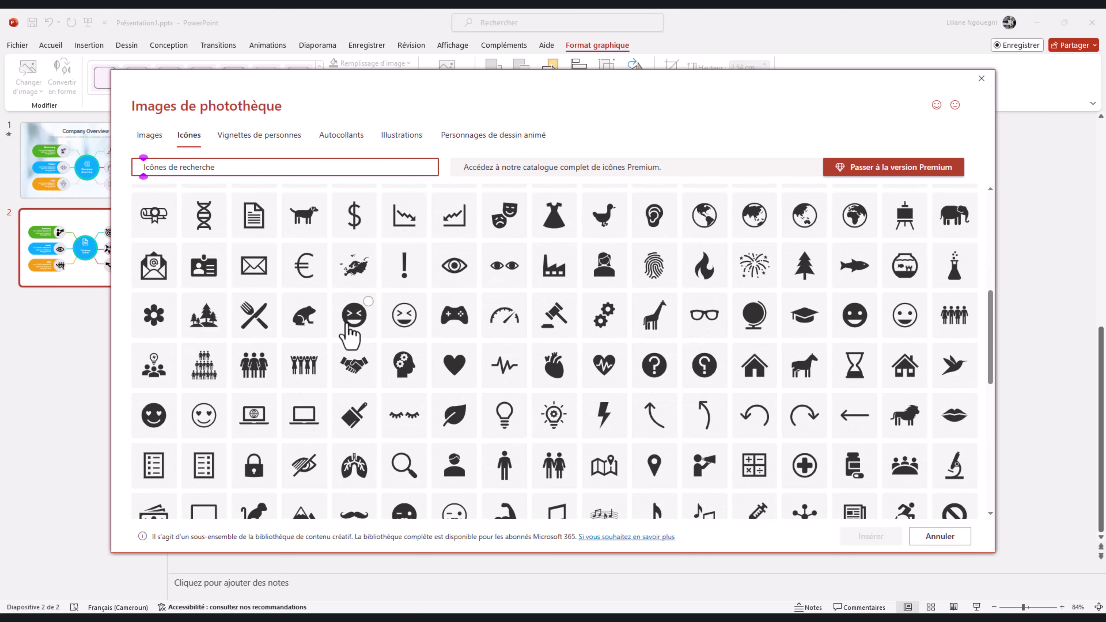
pyautogui.scroll(-3, 329, 314)
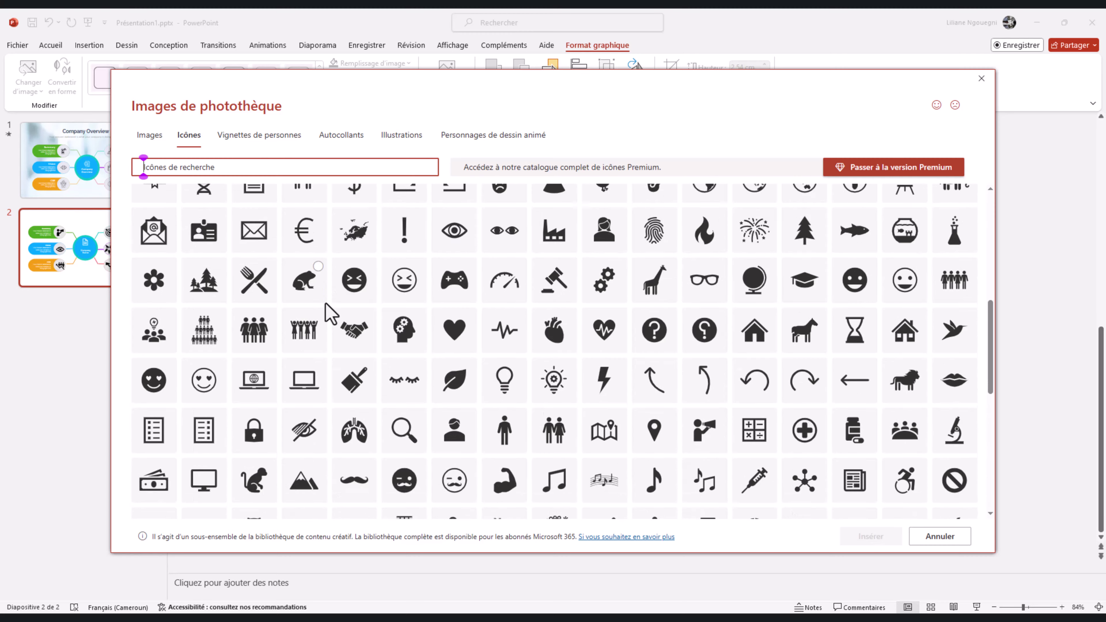
pyautogui.scroll(4, 331, 313)
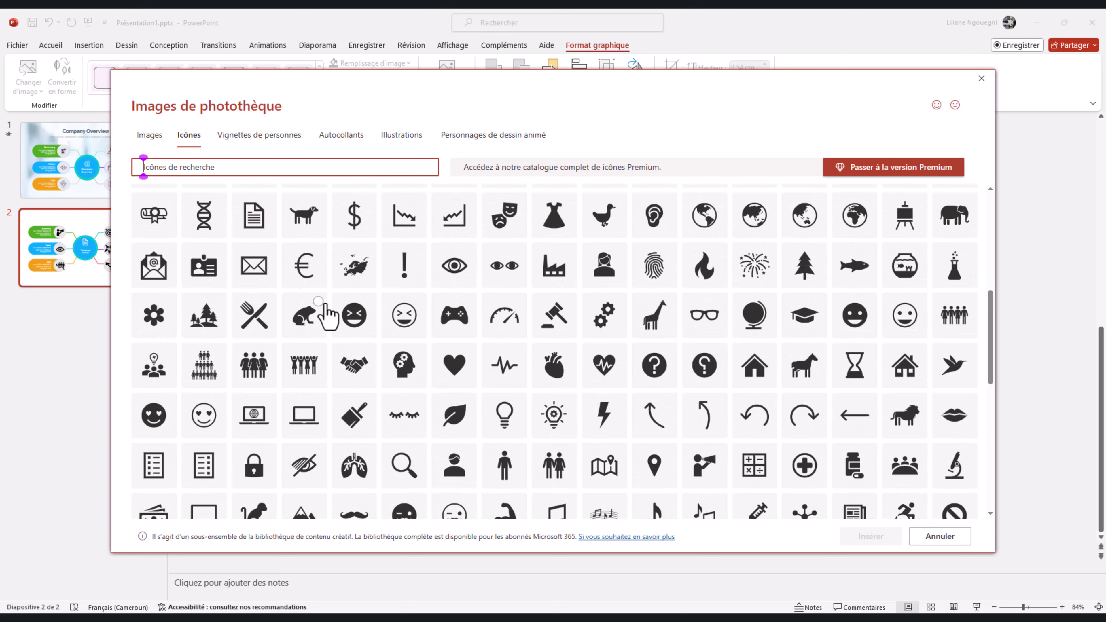
pyautogui.click(413, 333)
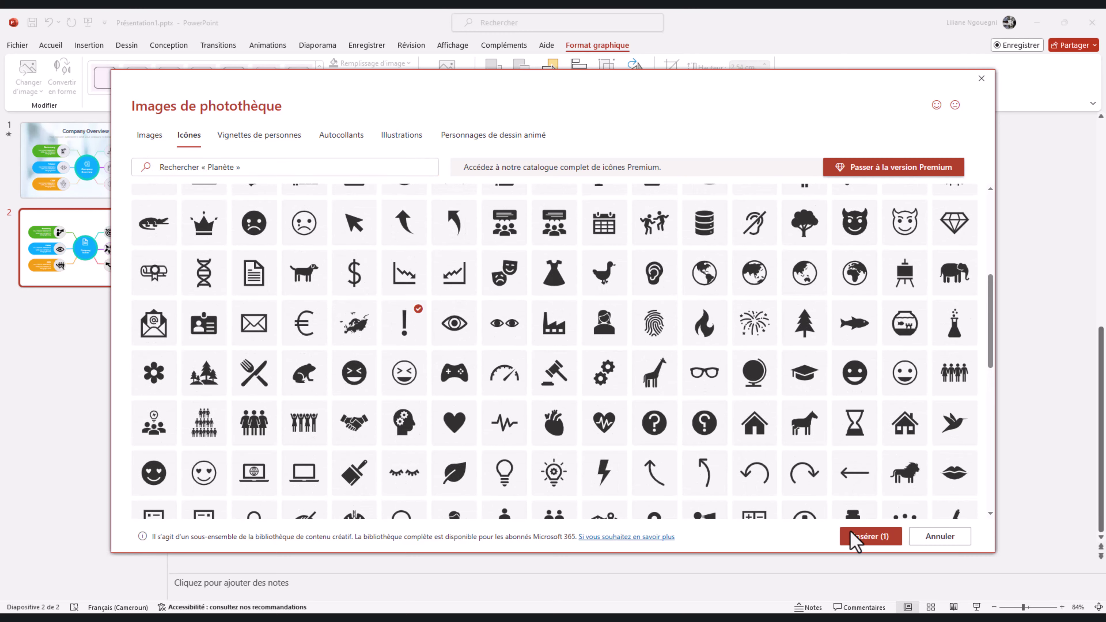
pyautogui.click(851, 539)
# Bring up the stock Images collection through Insertion > Icônes.
pyautogui.click(674, 491)
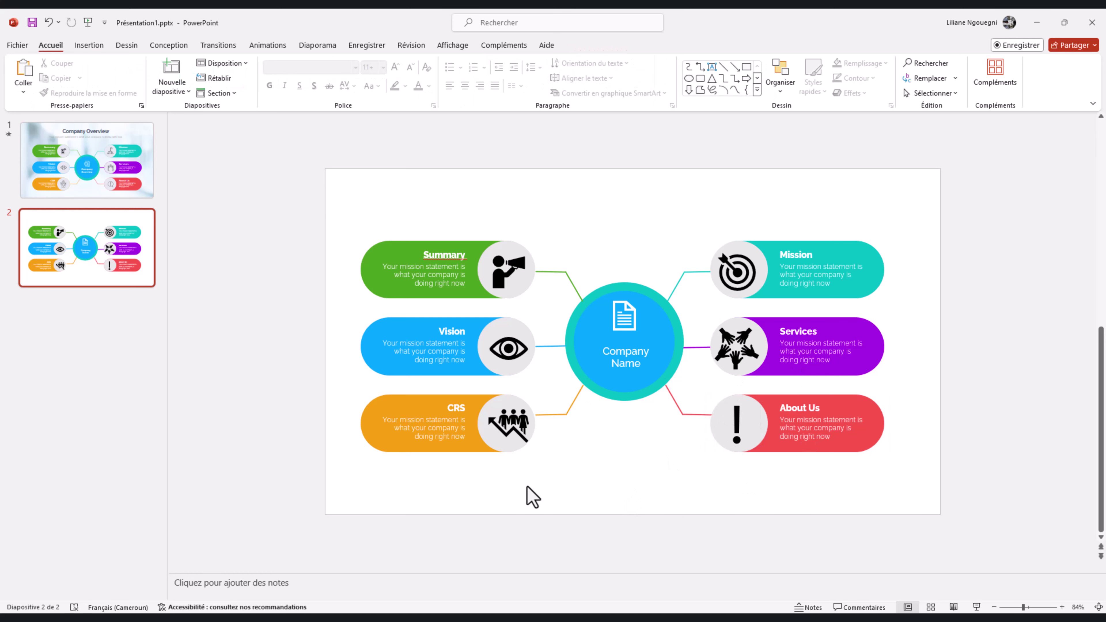
pyautogui.click(94, 46)
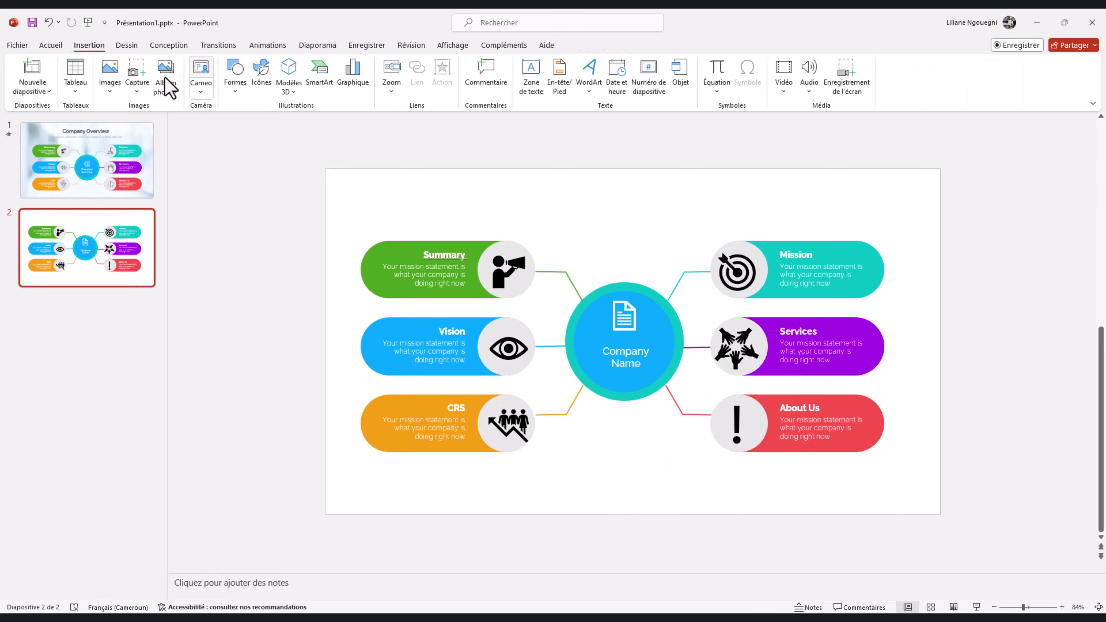
pyautogui.click(272, 78)
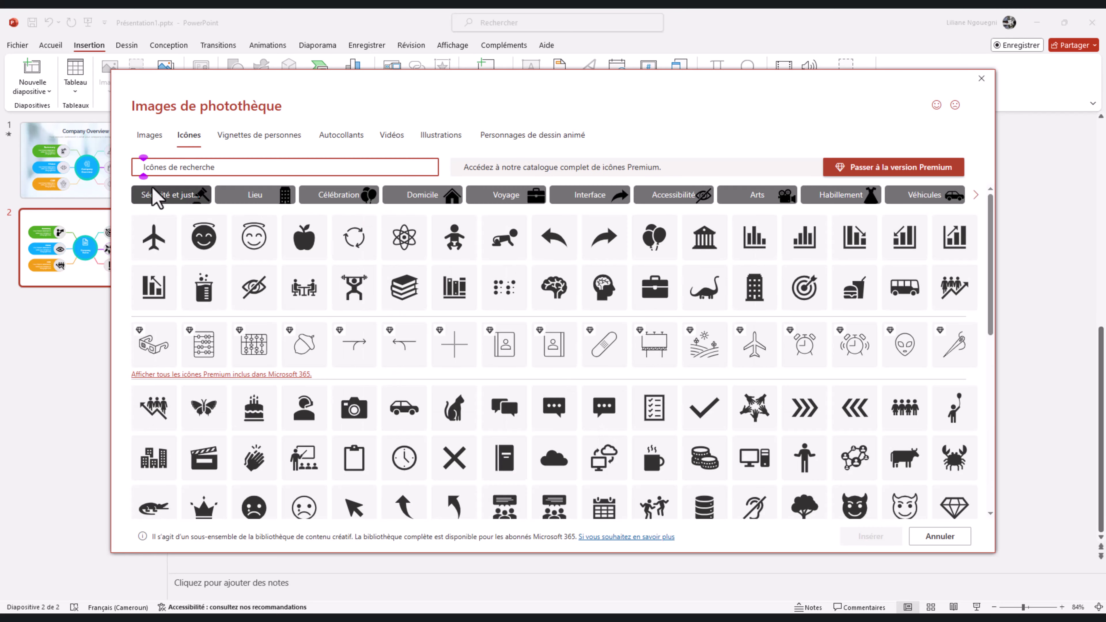
pyautogui.click(150, 148)
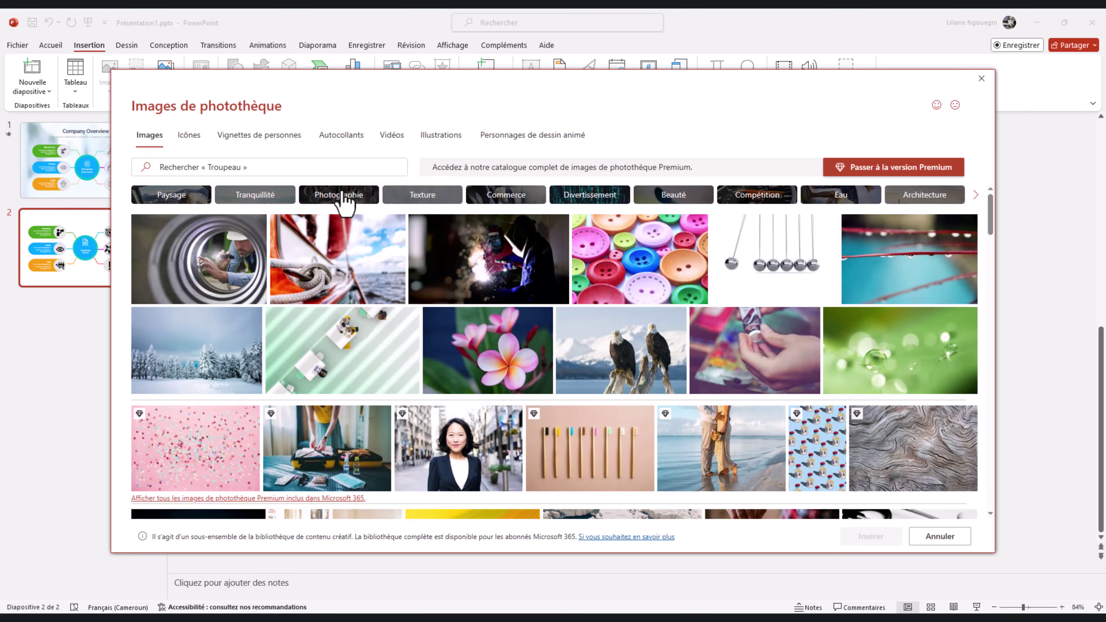
pyautogui.scroll(-3, 486, 320)
pyautogui.scroll(-5, 486, 320)
pyautogui.scroll(10, 487, 318)
# Insert the pale grey texture photo from the Texture category onto slide 2.
pyautogui.click(339, 196)
pyautogui.click(338, 197)
pyautogui.scroll(-10, 538, 379)
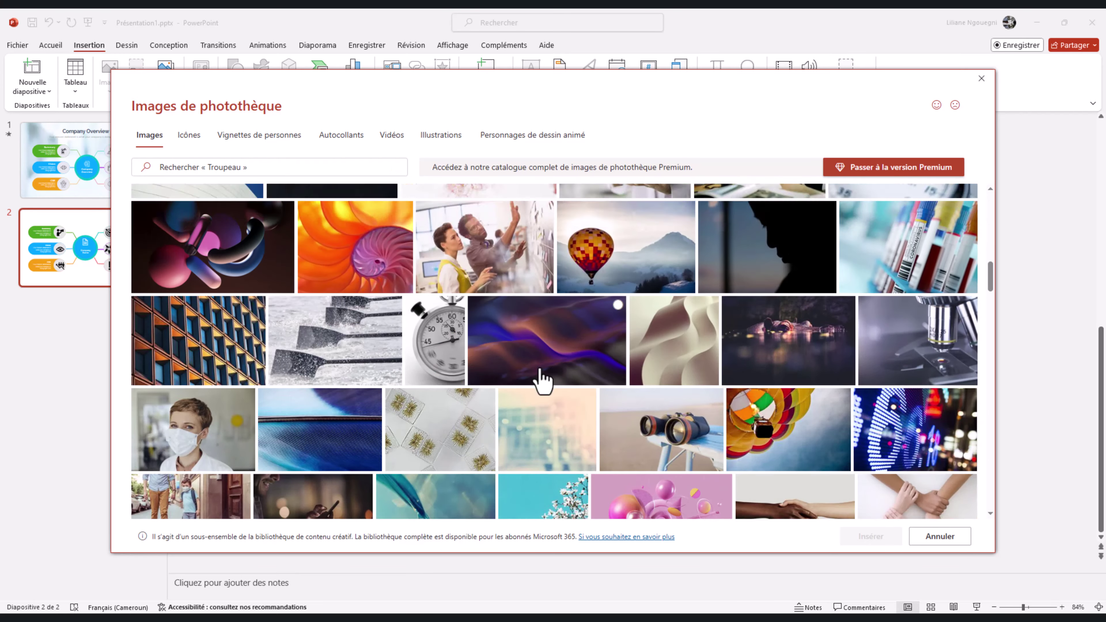
pyautogui.scroll(10, 501, 327)
pyautogui.click(422, 194)
pyautogui.scroll(-3, 580, 353)
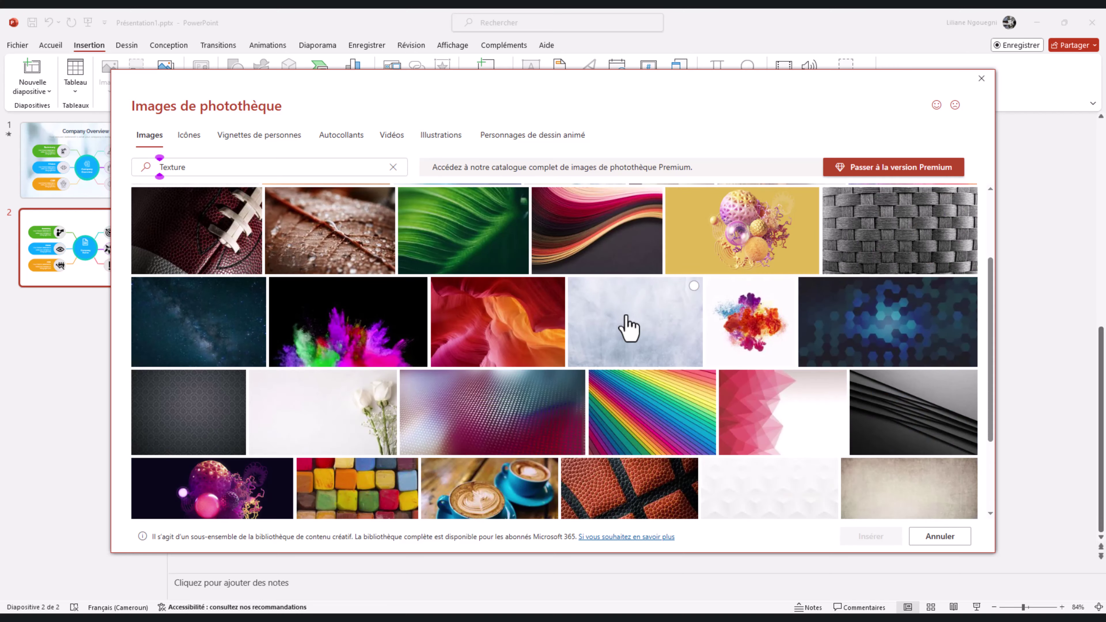
pyautogui.click(630, 327)
pyautogui.click(869, 538)
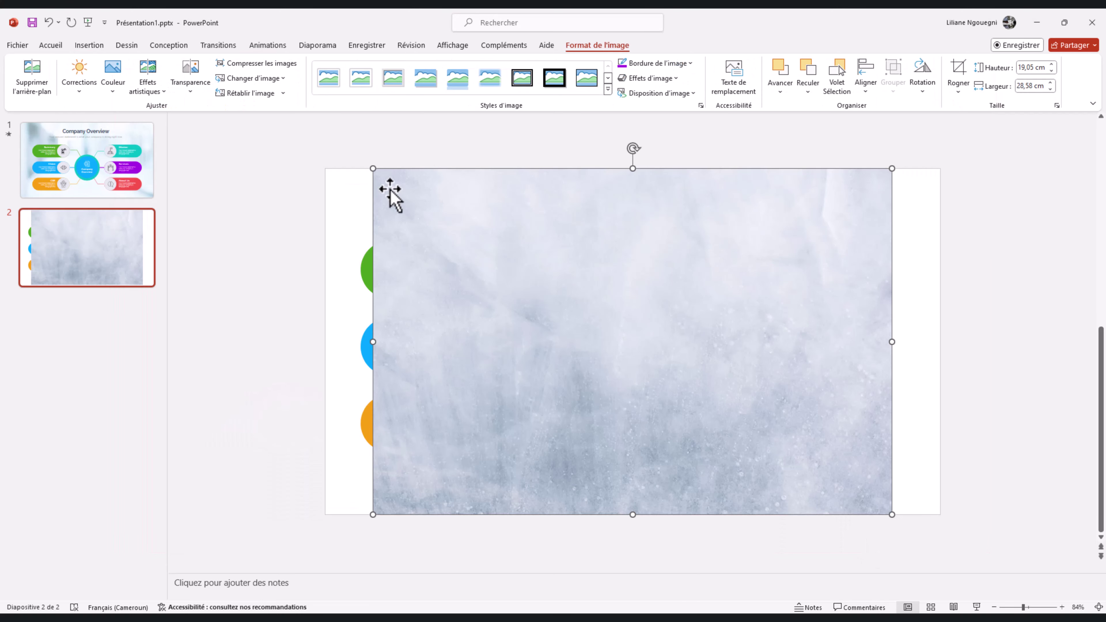
# Send the texture photo behind the infographic and enlarge it toward both slide edges.
pyautogui.rightClick(373, 170)
pyautogui.click(488, 341)
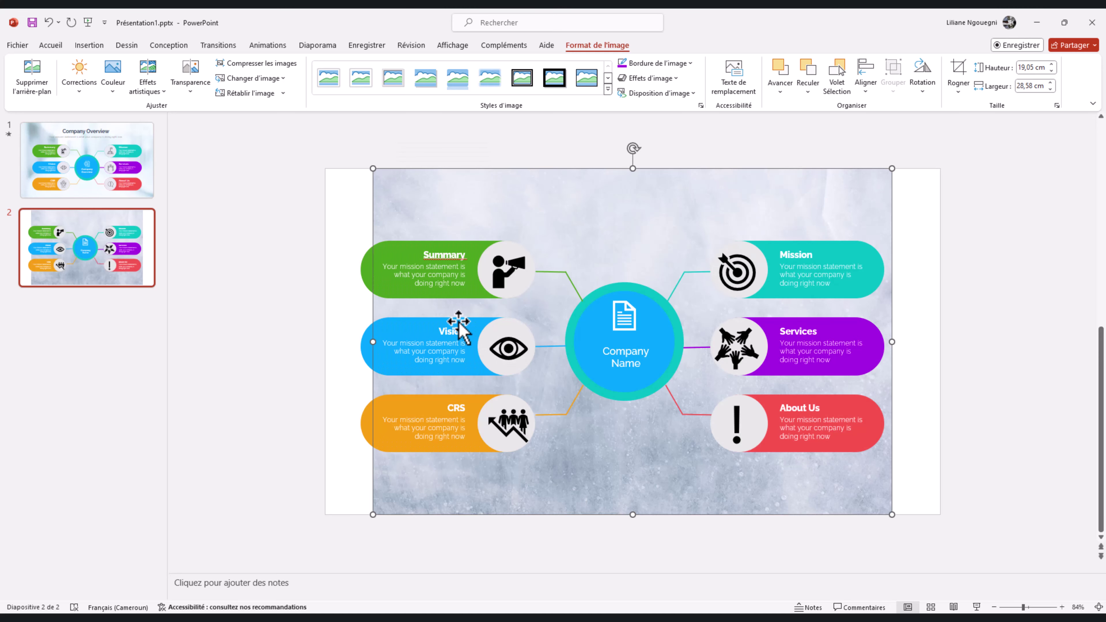
pyautogui.moveTo(374, 169); pyautogui.dragTo(325, 143)
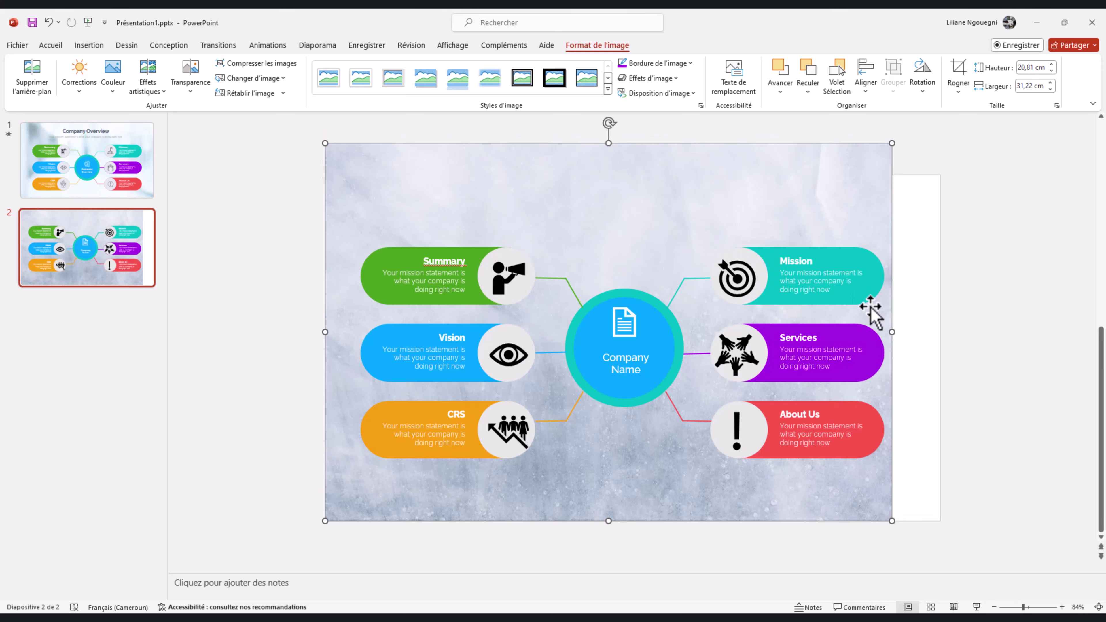
pyautogui.moveTo(892, 143); pyautogui.dragTo(941, 151)
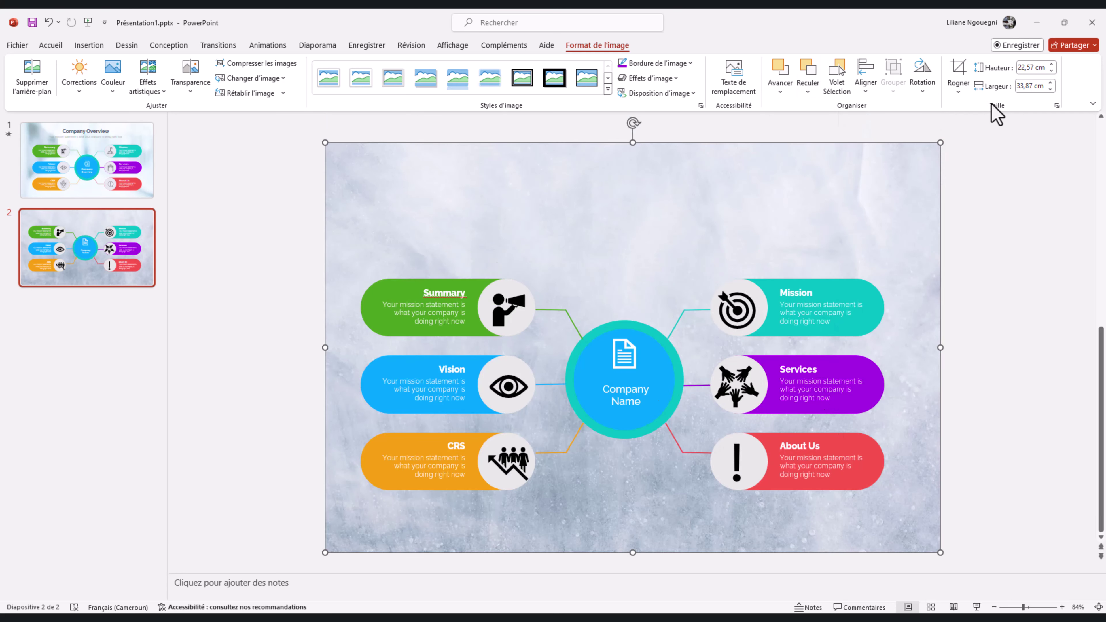
# Crop the texture's top band, widen it to fill the slide, then return to slide 1.
pyautogui.click(957, 69)
pyautogui.moveTo(633, 121); pyautogui.dragTo(621, 186)
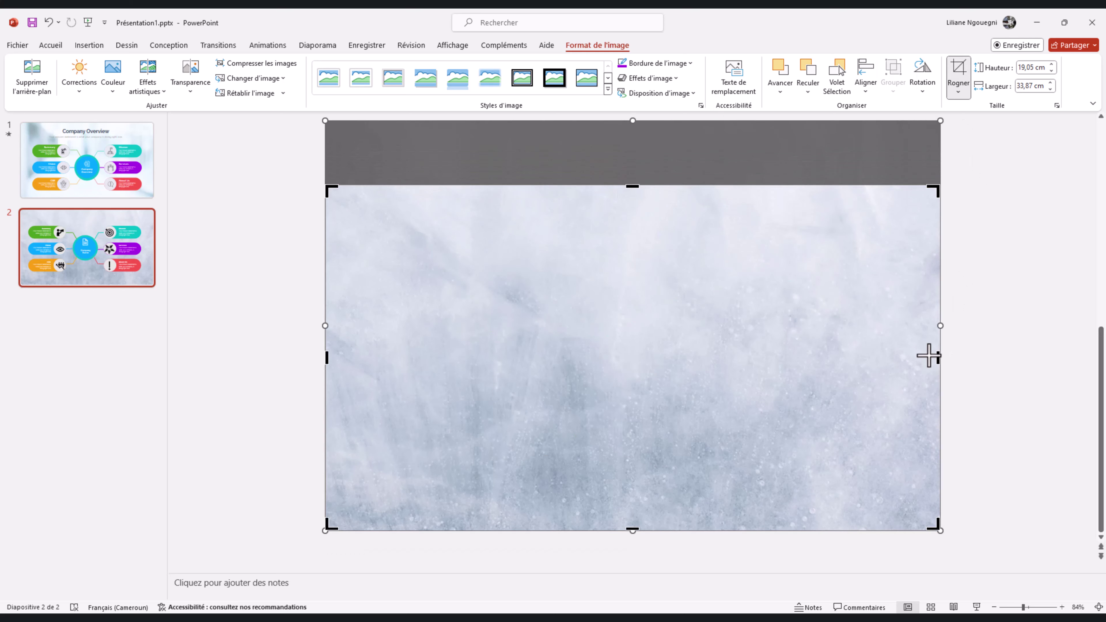
pyautogui.moveTo(929, 355); pyautogui.dragTo(939, 403)
pyautogui.press('Escape')
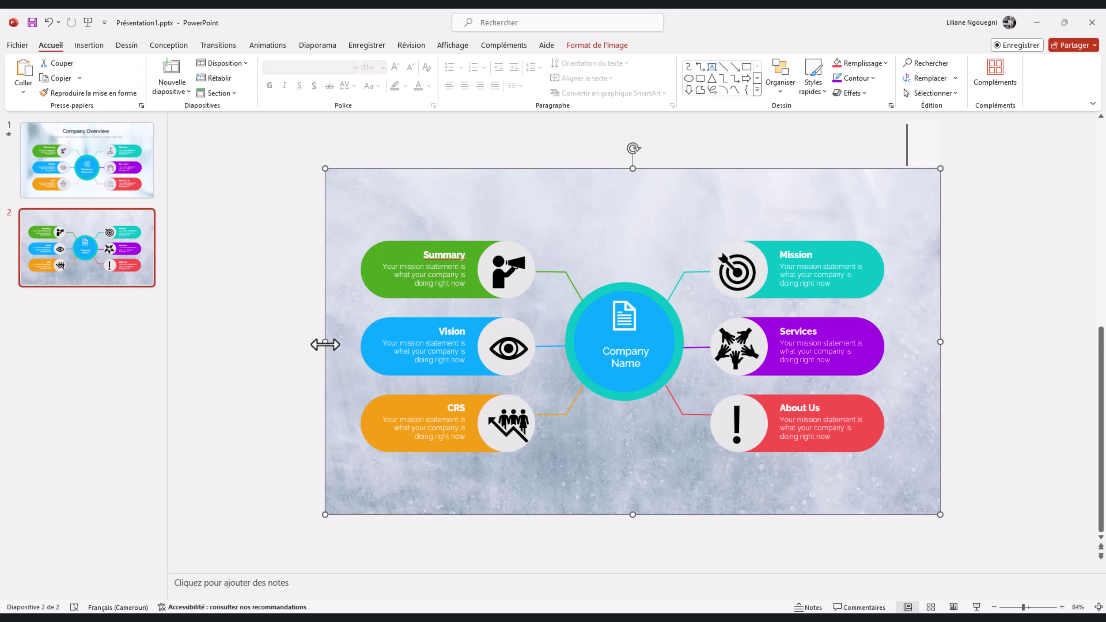
pyautogui.moveTo(325, 344); pyautogui.dragTo(321, 343)
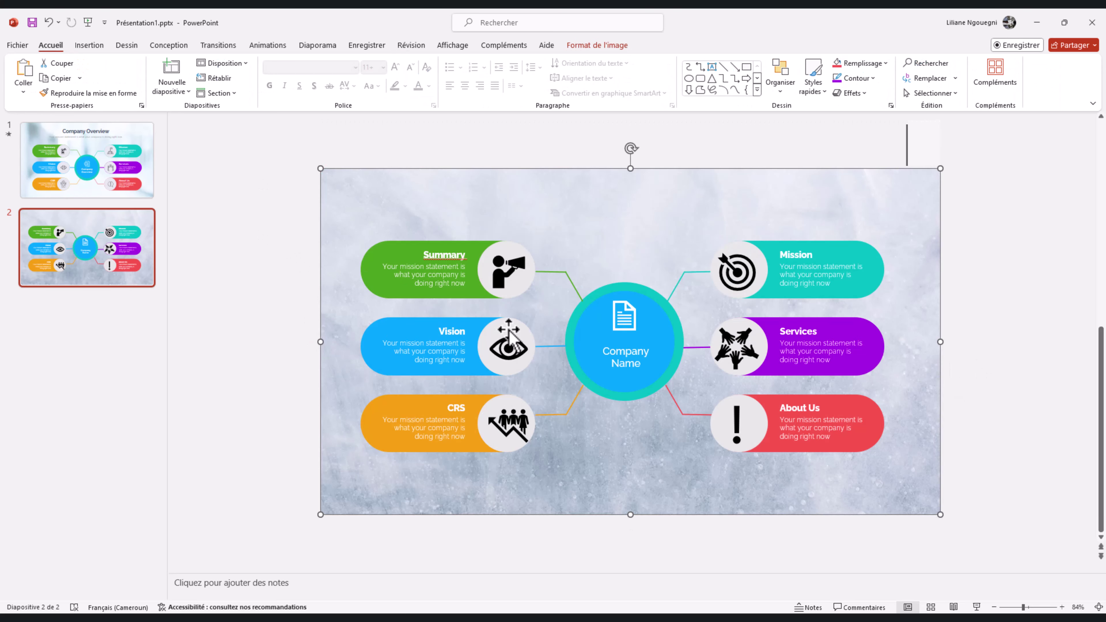
pyautogui.click(84, 187)
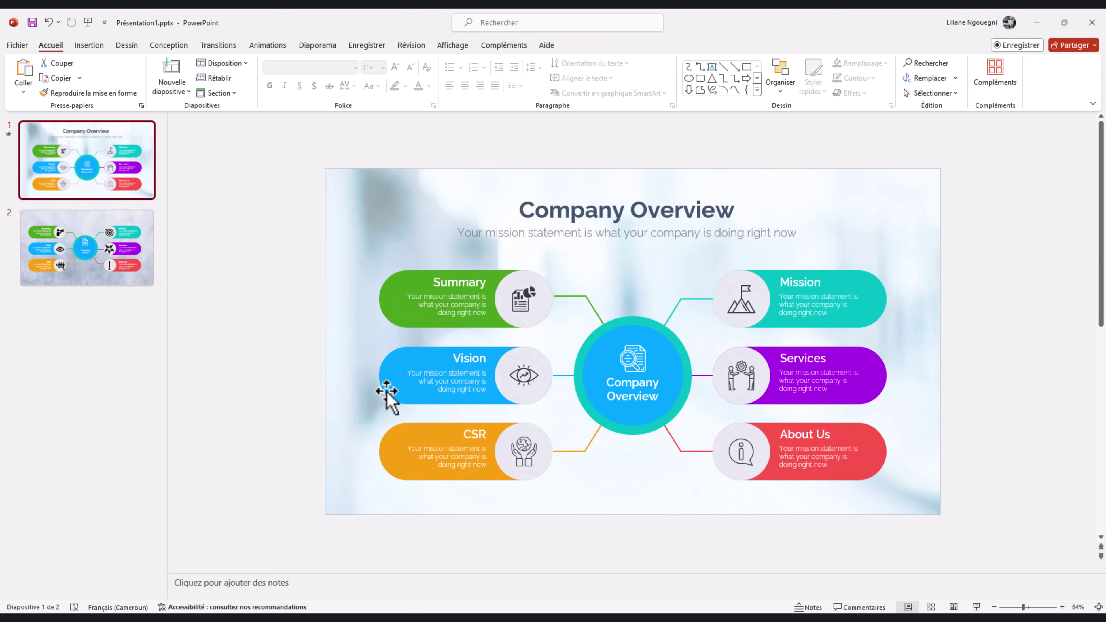
# Copy the Company Overview title and its subtitle from slide 1.
pyautogui.doubleClick(623, 215)
pyautogui.click(620, 205)
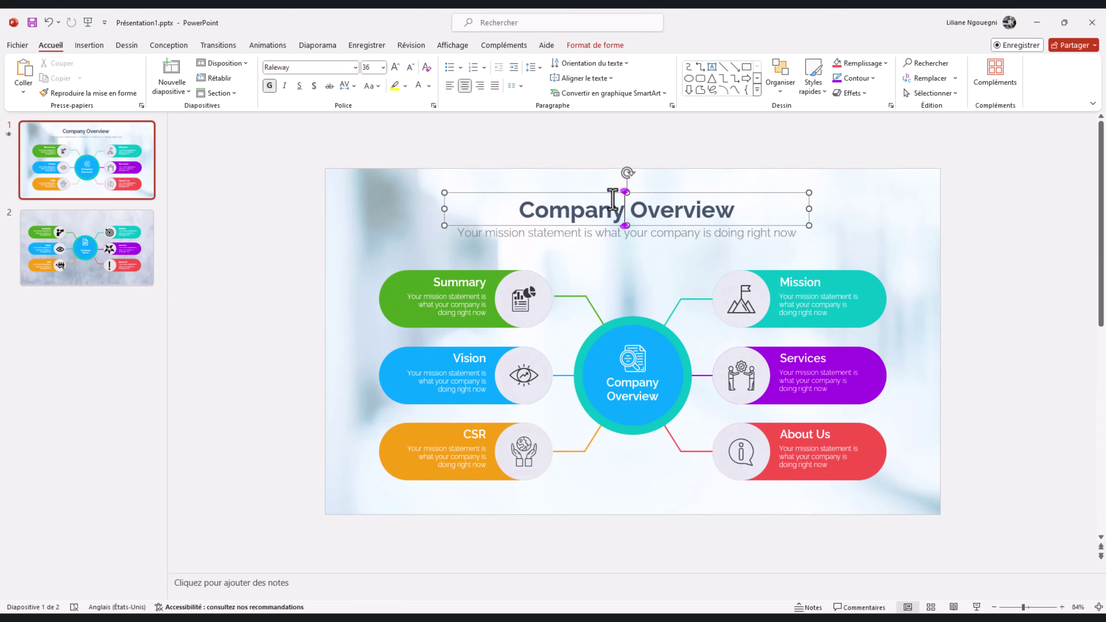
pyautogui.click(615, 190)
pyautogui.click(608, 208)
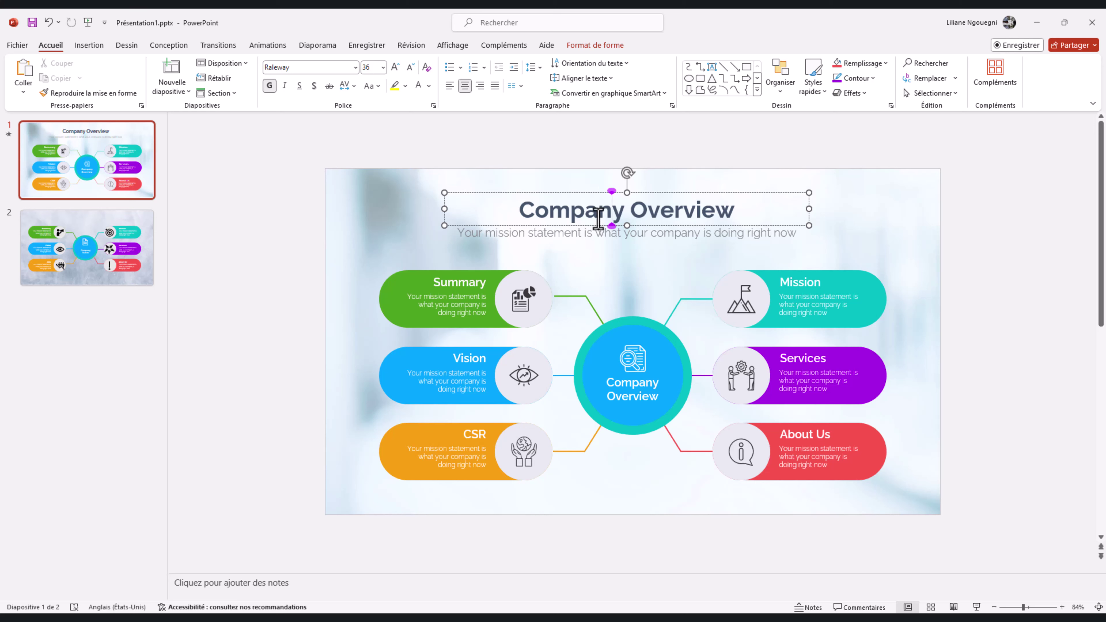
pyautogui.keyDown('shift'); pyautogui.click(598, 231); pyautogui.keyUp('shift')
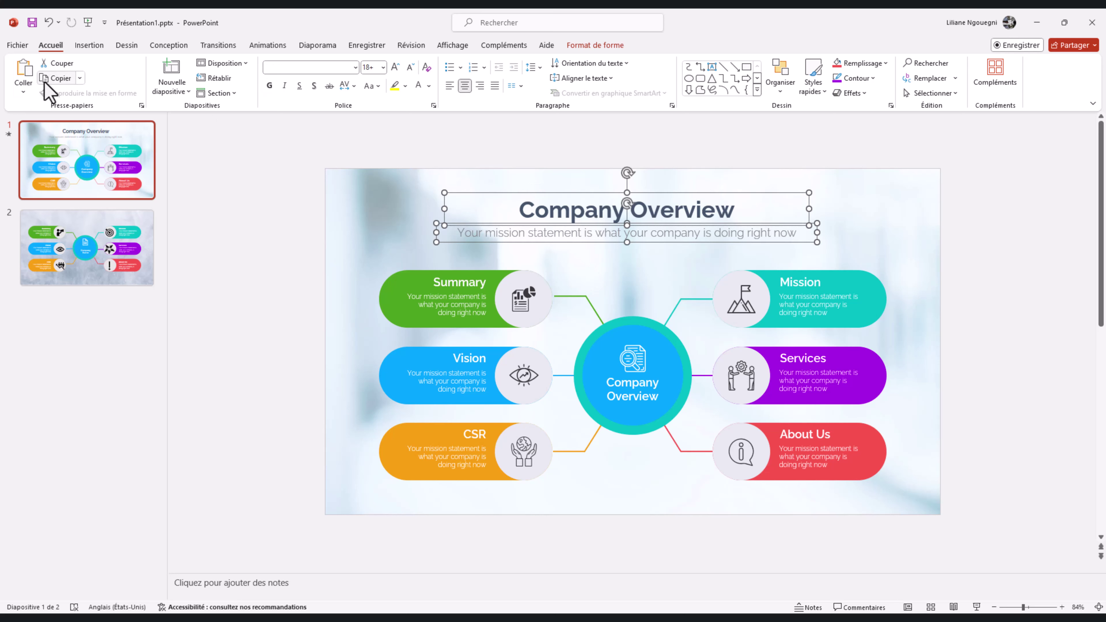
pyautogui.click(91, 240)
# Paste the title and subtitle onto slide 2 and move them up to the top.
pyautogui.click(549, 219)
pyautogui.rightClick(550, 219)
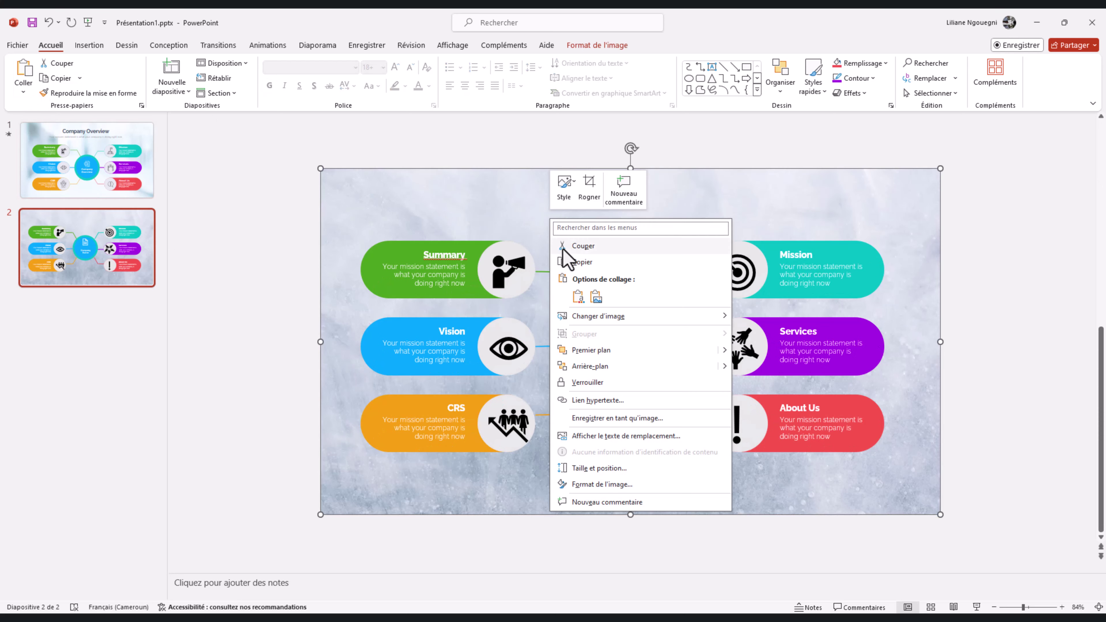
pyautogui.click(23, 72)
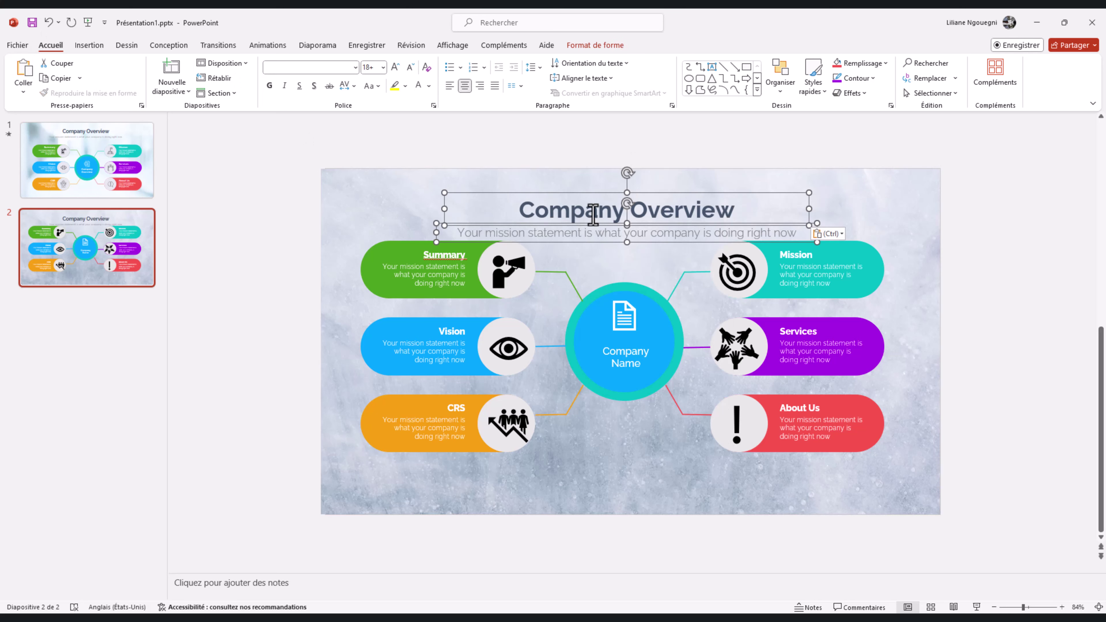
pyautogui.moveTo(544, 245); pyautogui.dragTo(544, 224)
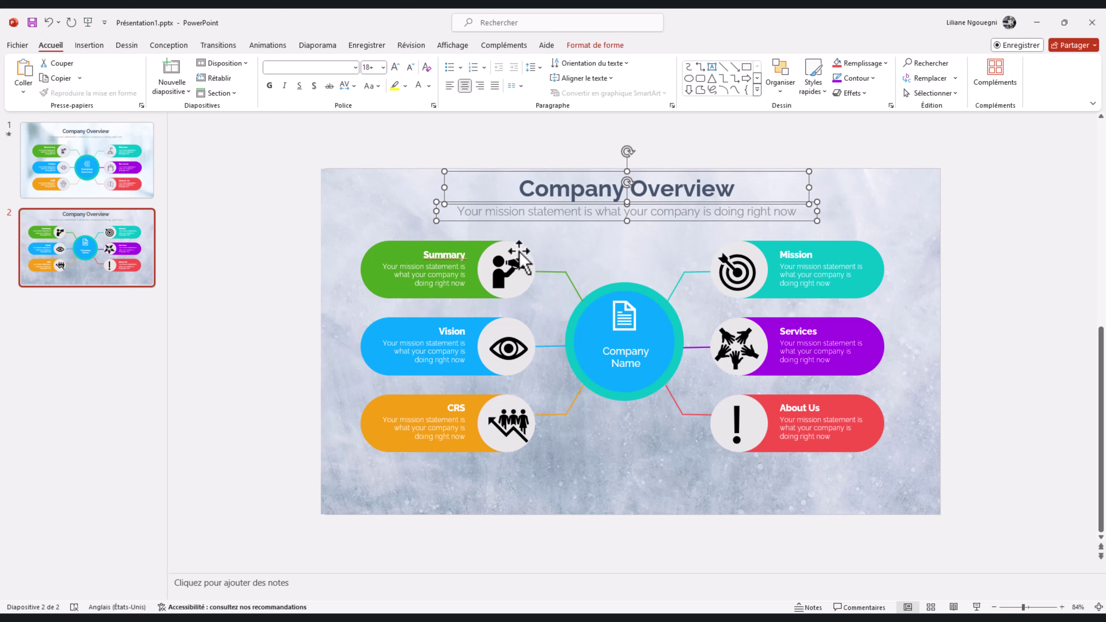
pyautogui.click(568, 192)
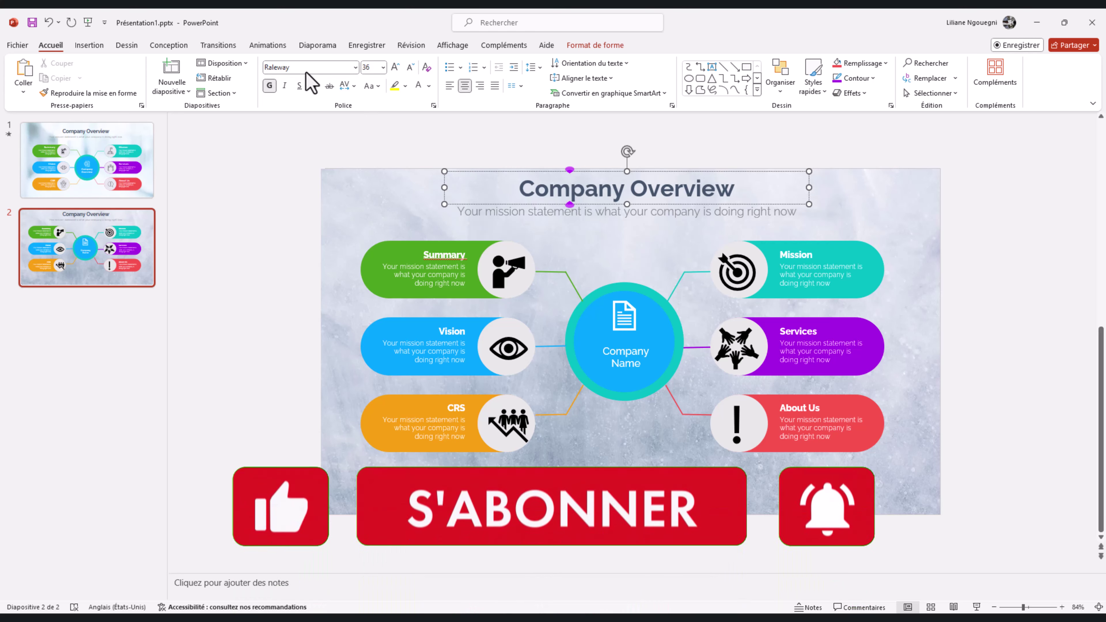
pyautogui.click(427, 86)
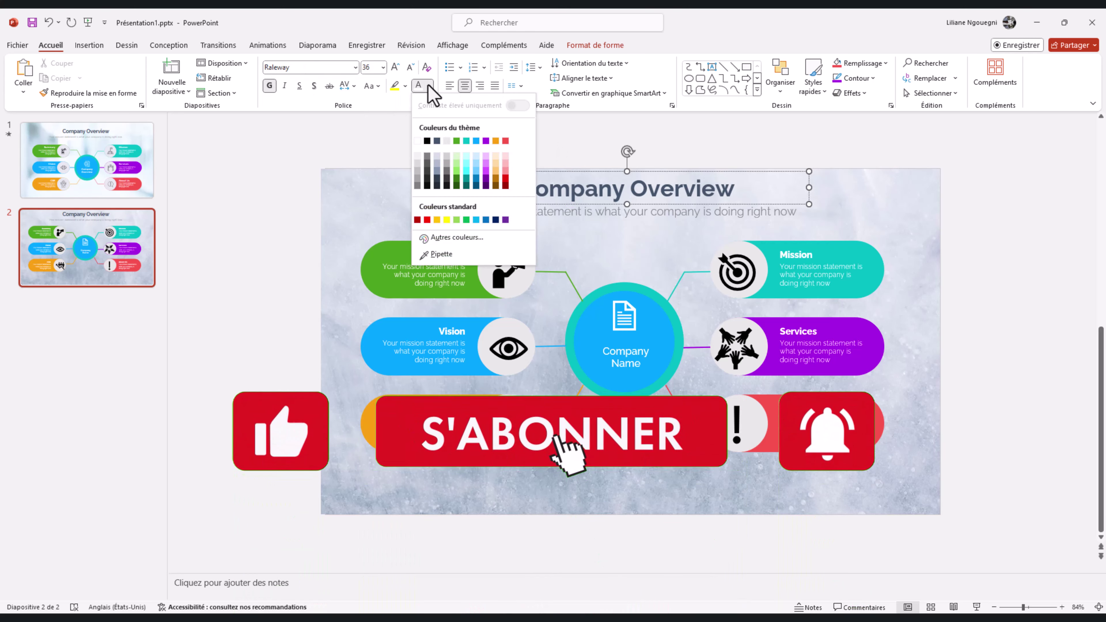